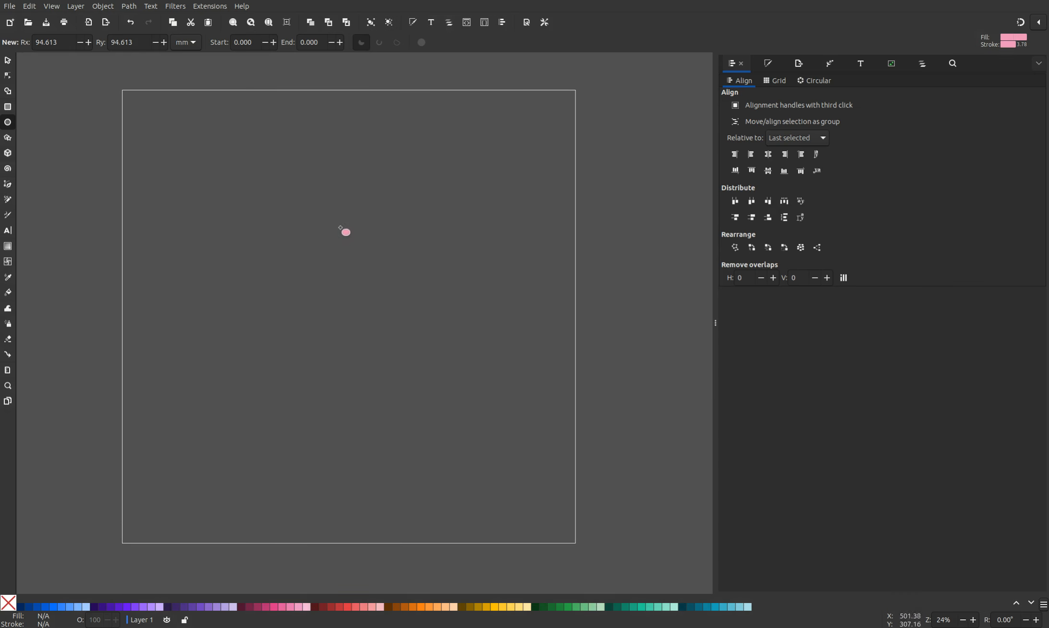
drag(327, 243, 431, 332)
key(Delete)
click(7, 61)
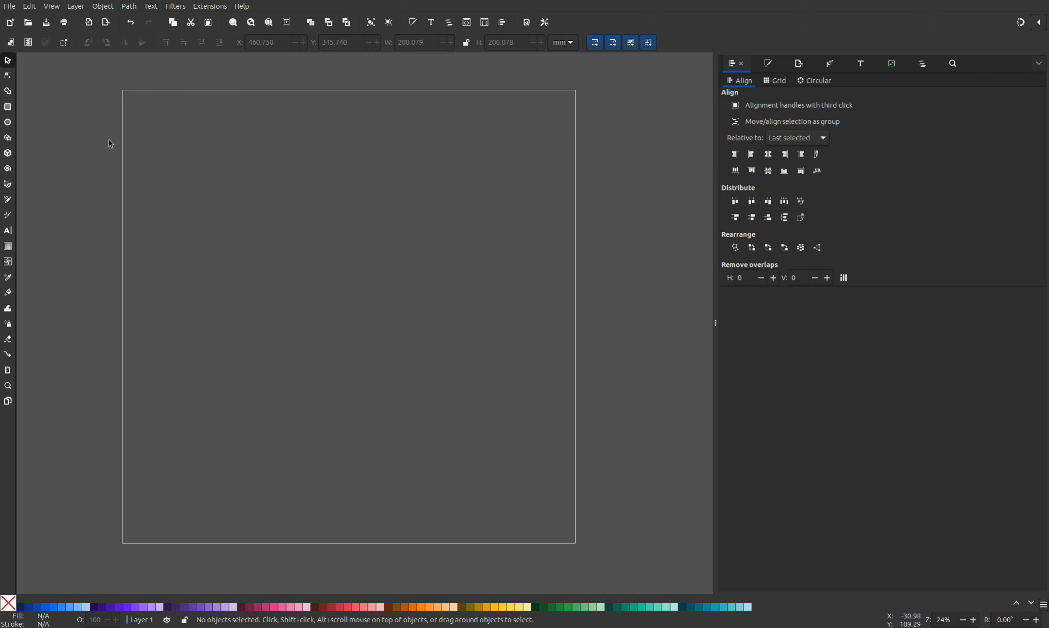
Step: Draw a circle about 261 mm in diameter and move it to just above the page's centre
click(9, 123)
drag(296, 234, 412, 368)
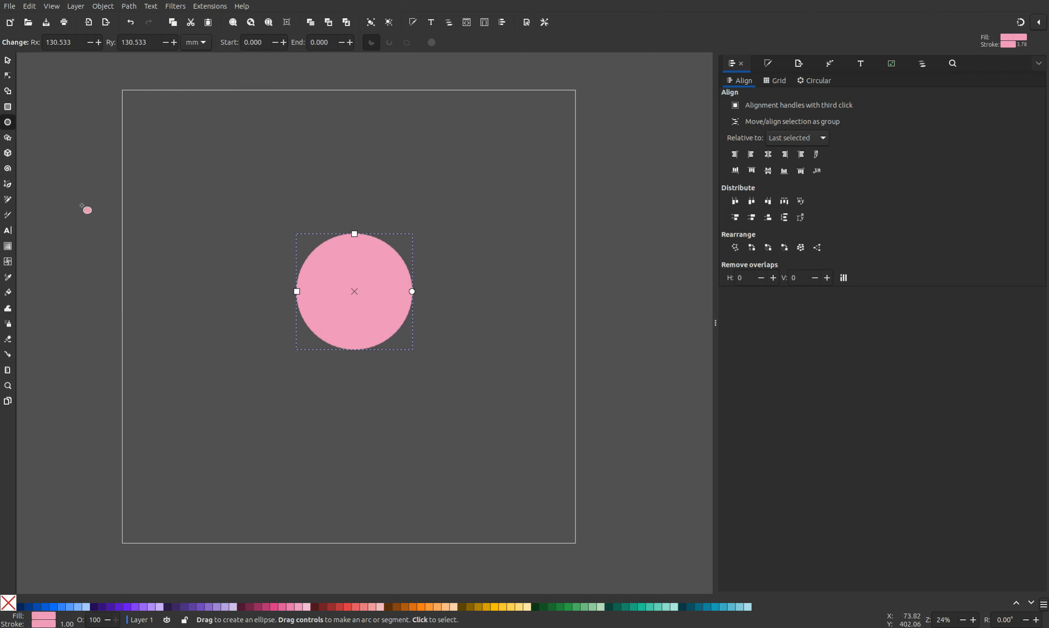
click(8, 62)
drag(350, 302, 376, 313)
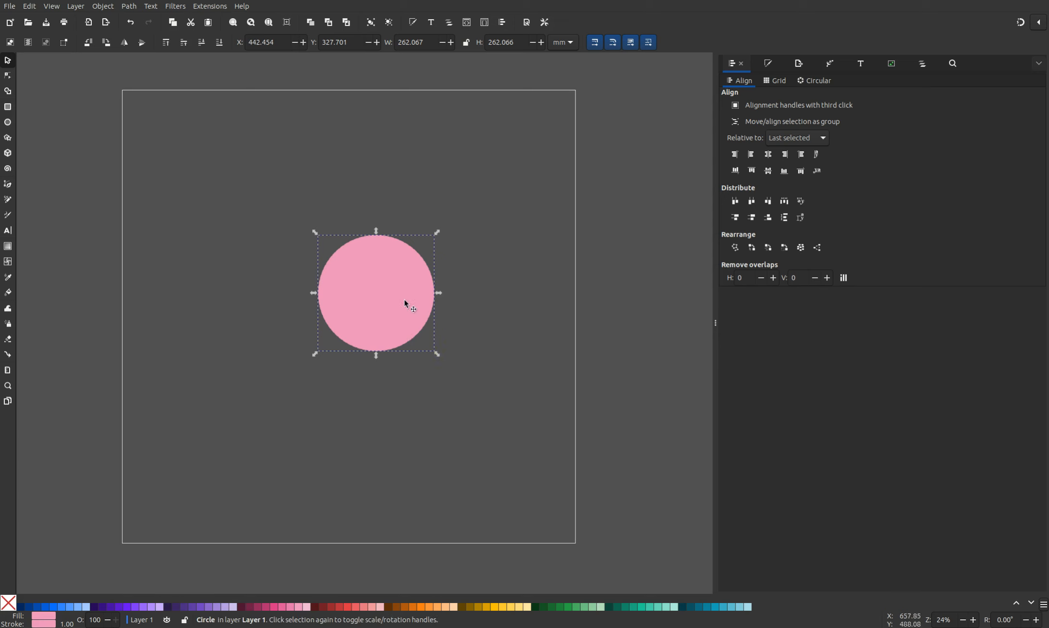
scroll(399, 296, up, 3)
scroll(398, 295, up, 2)
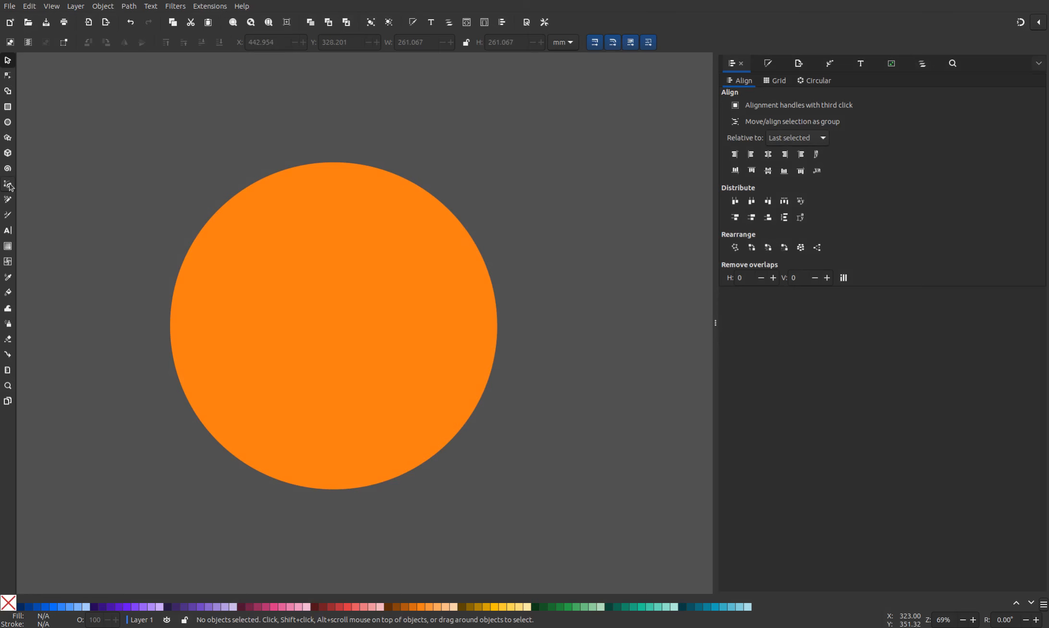
Step: Draw a straight diagonal line with the Pen tool across the circle, from beyond its upper right to beyond its lower left
click(8, 185)
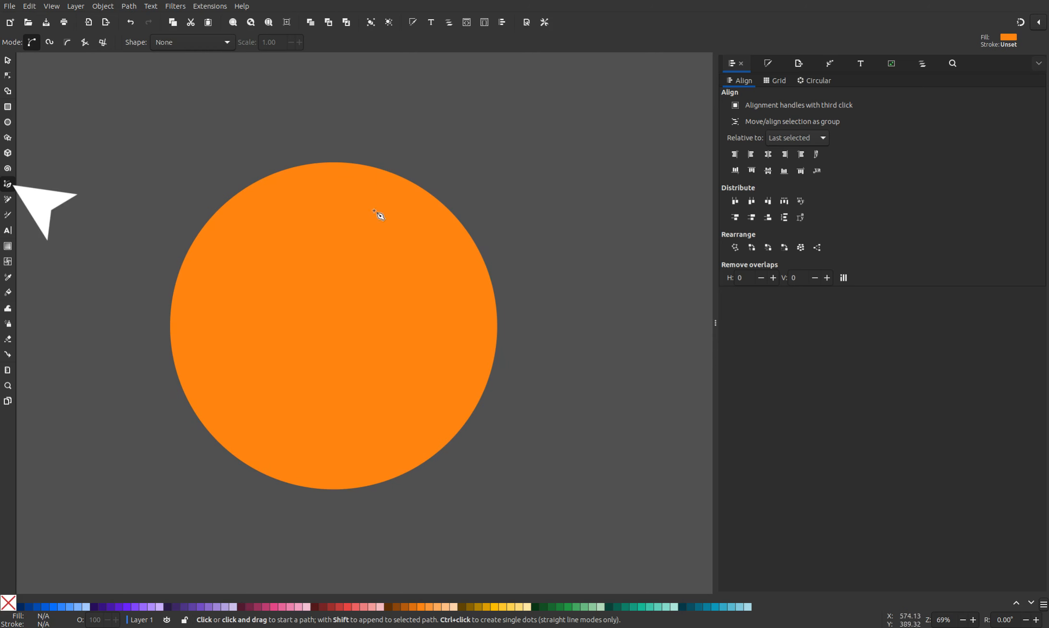
click(480, 197)
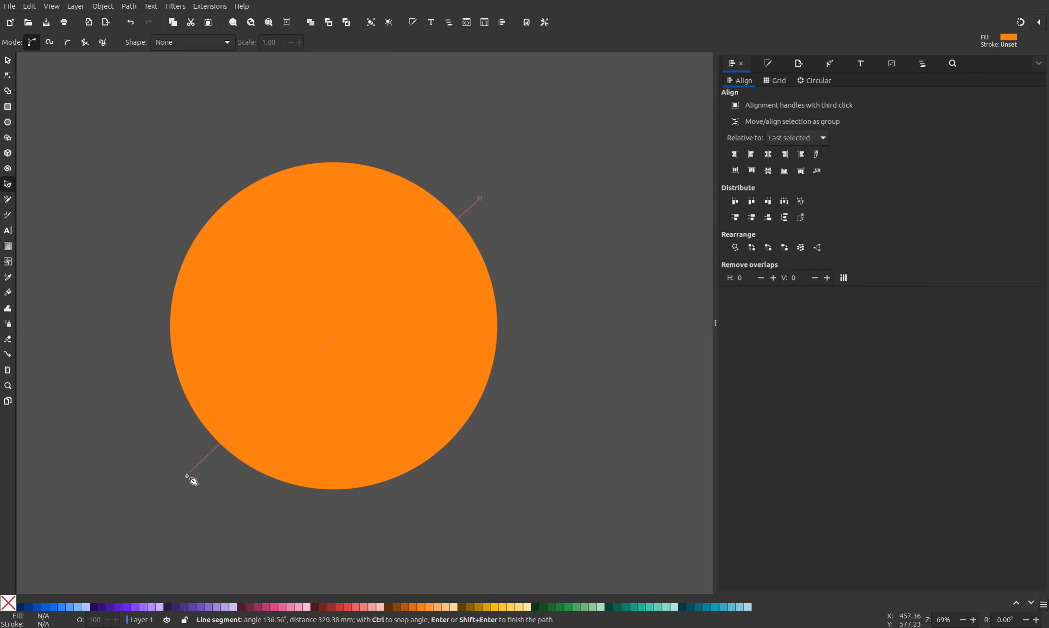
double_click(167, 482)
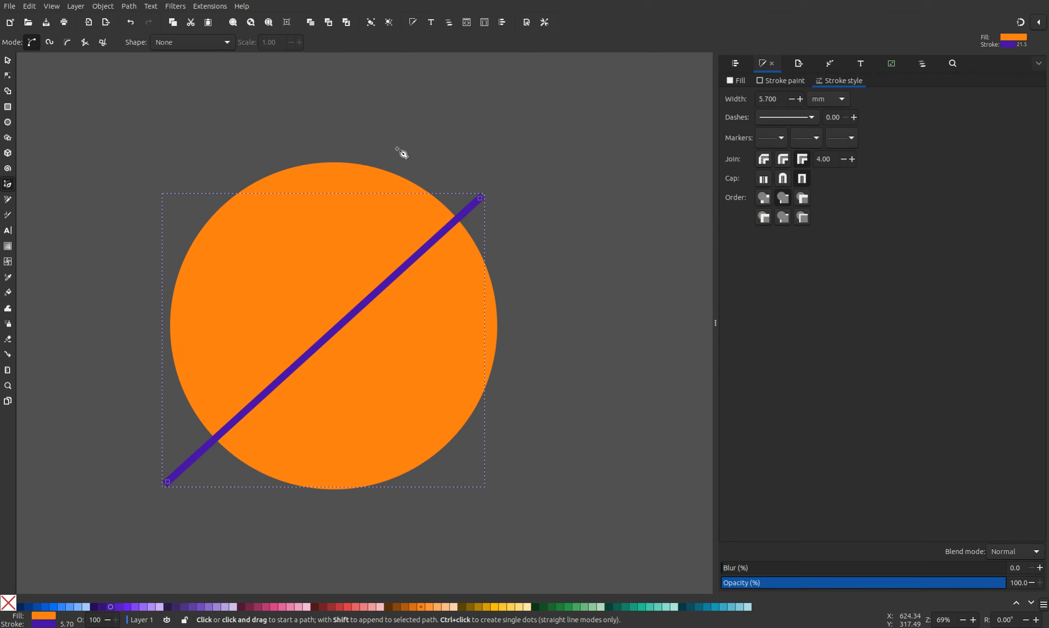
Step: Draw an open three-segment path from above the circle's upper right, bending inside it, to outside its lower left
click(396, 152)
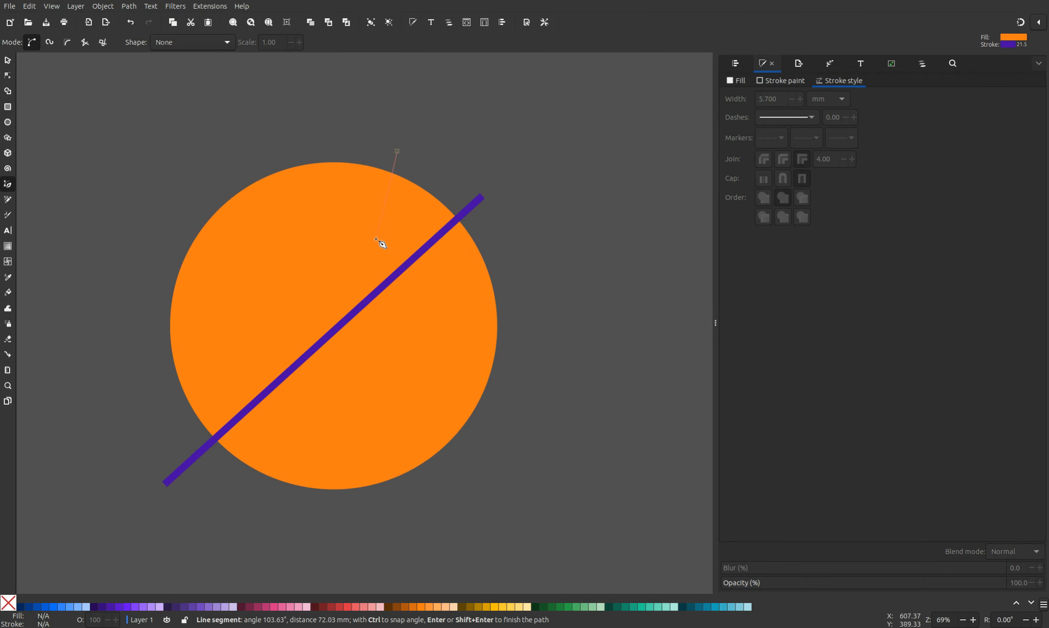
click(376, 239)
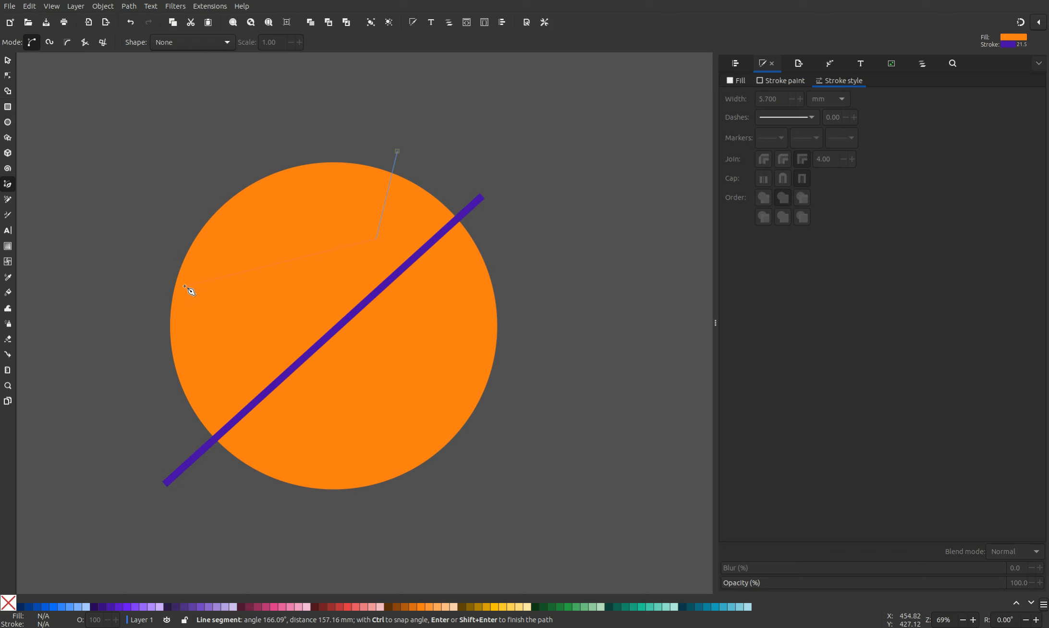
click(158, 290)
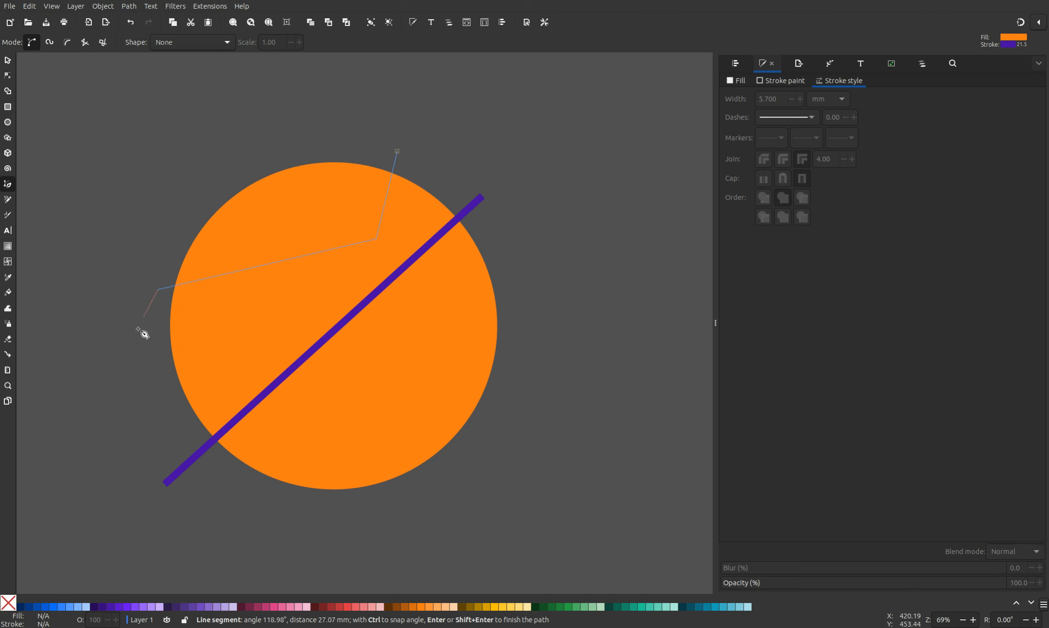
double_click(108, 379)
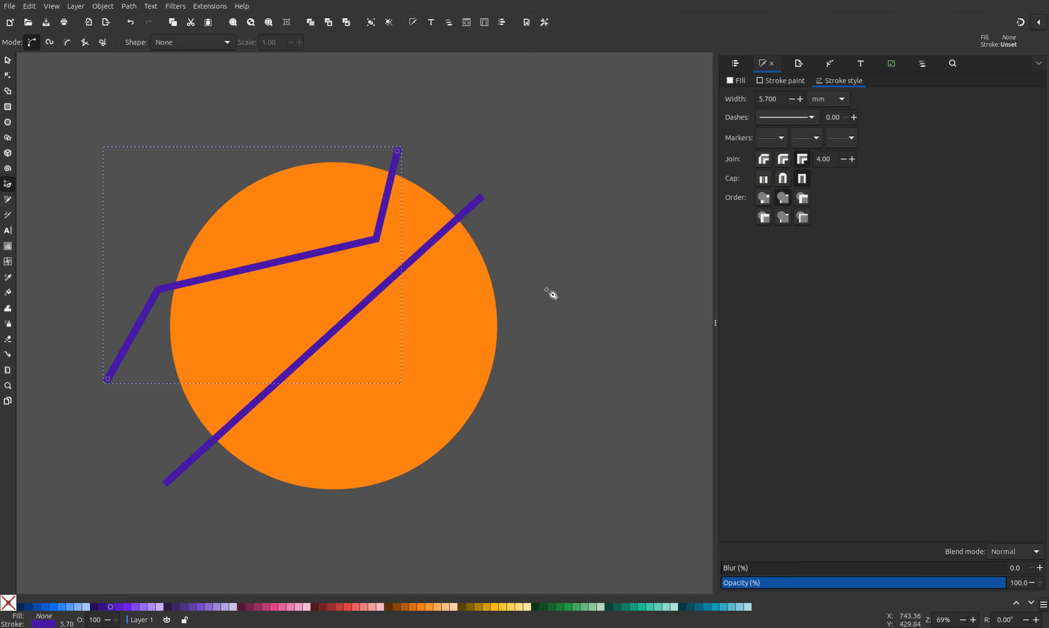
Step: Draw an open three-segment path from beyond the circle's right edge, bending inside it, to below its lower left
click(517, 312)
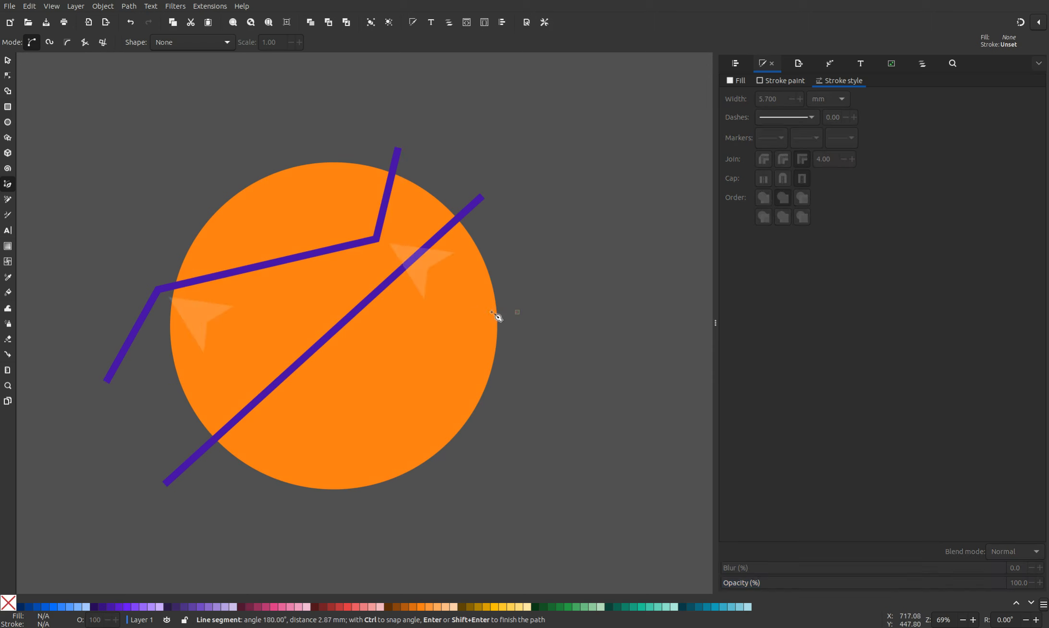
click(428, 305)
click(364, 516)
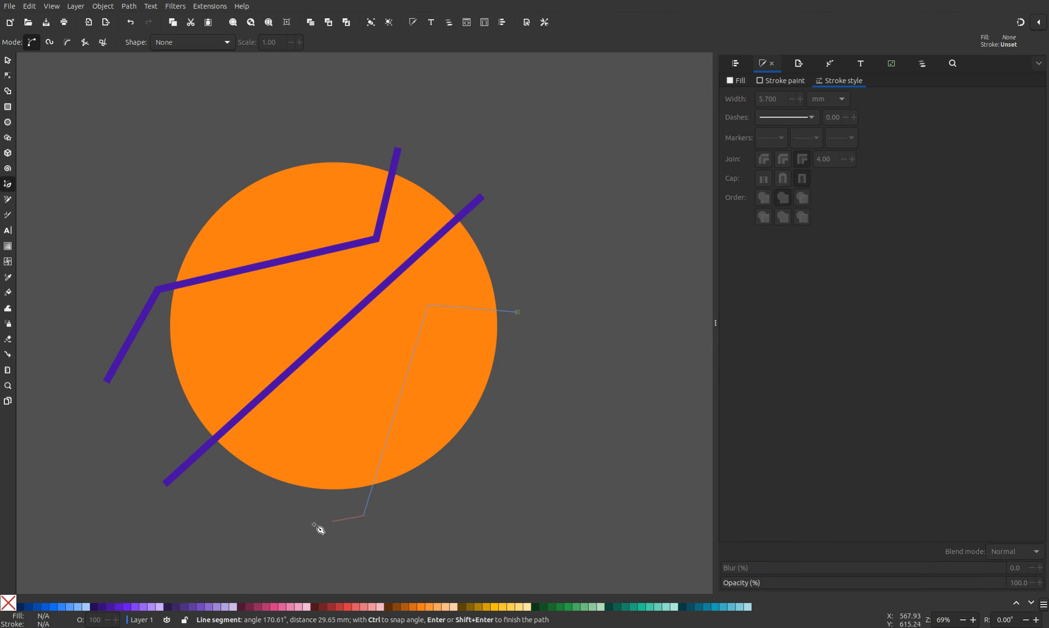
double_click(266, 535)
key(d)
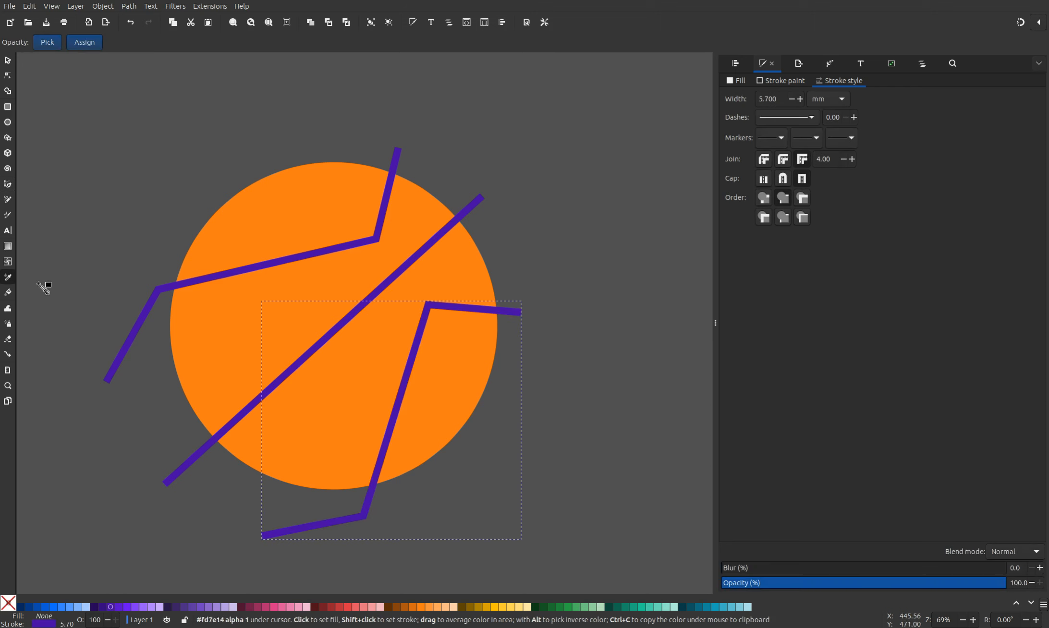
Step: Make the corner node inside the circle on the lower-right path symmetric so the path curves there
click(11, 76)
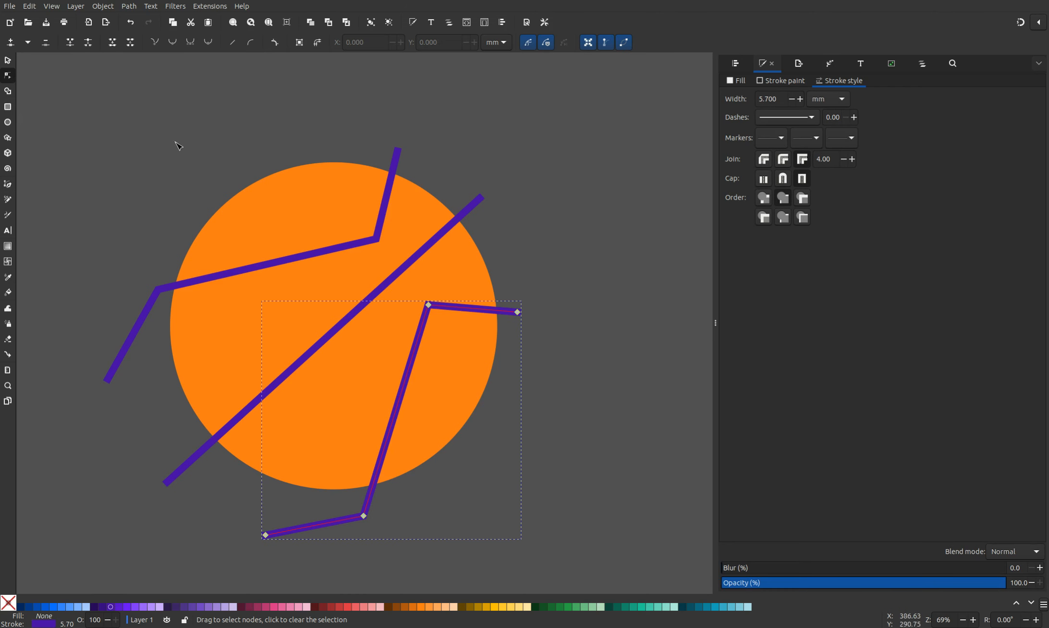
click(430, 307)
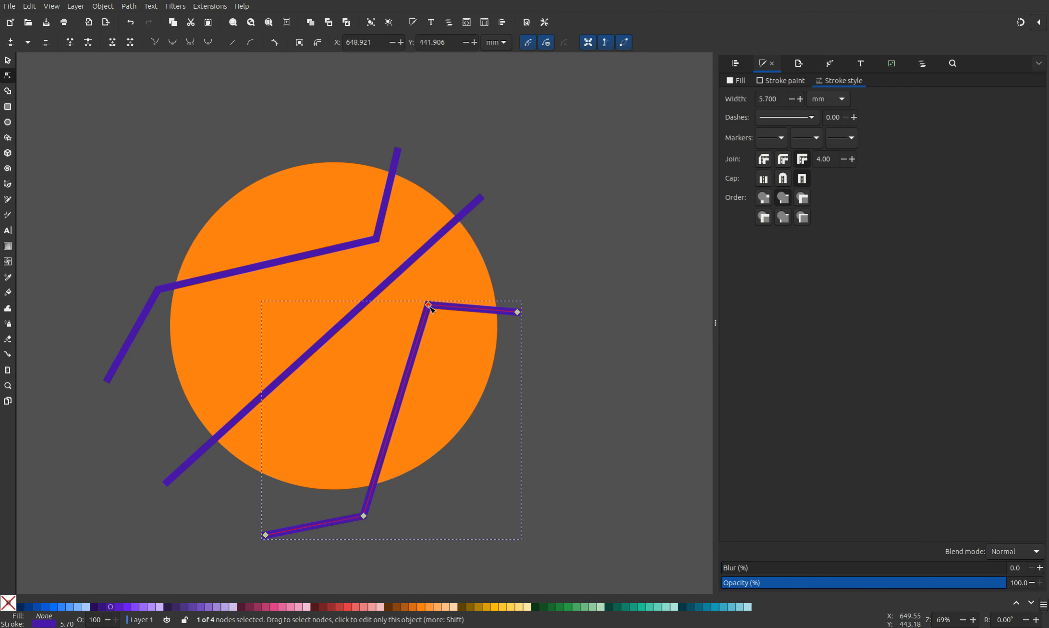
click(192, 43)
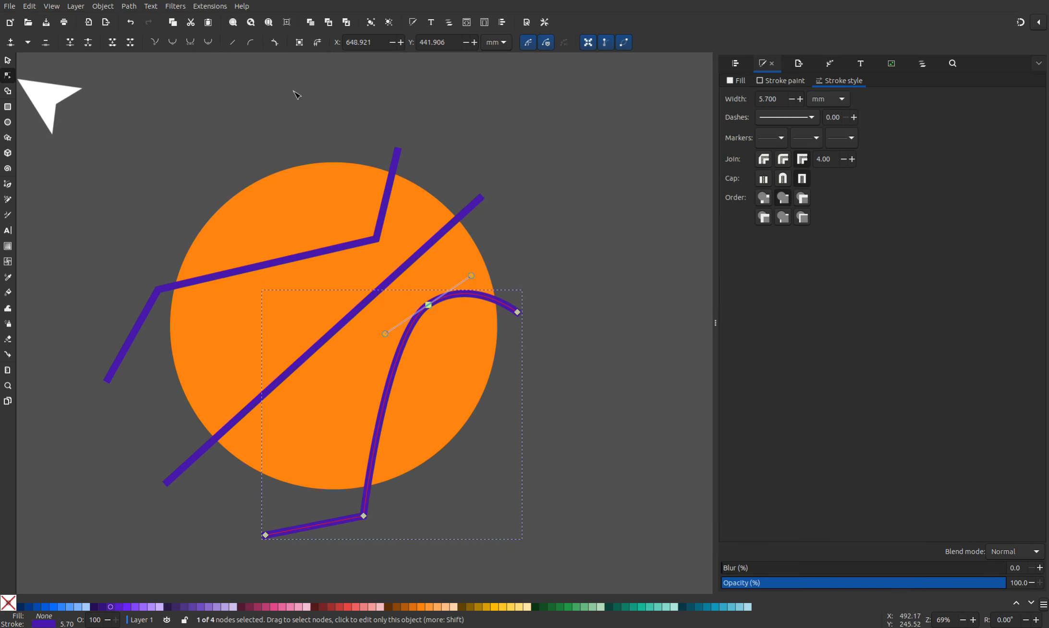
Step: Make both middle corner nodes of the upper-left path symmetric to turn it into a smooth curve
key(n)
click(376, 239)
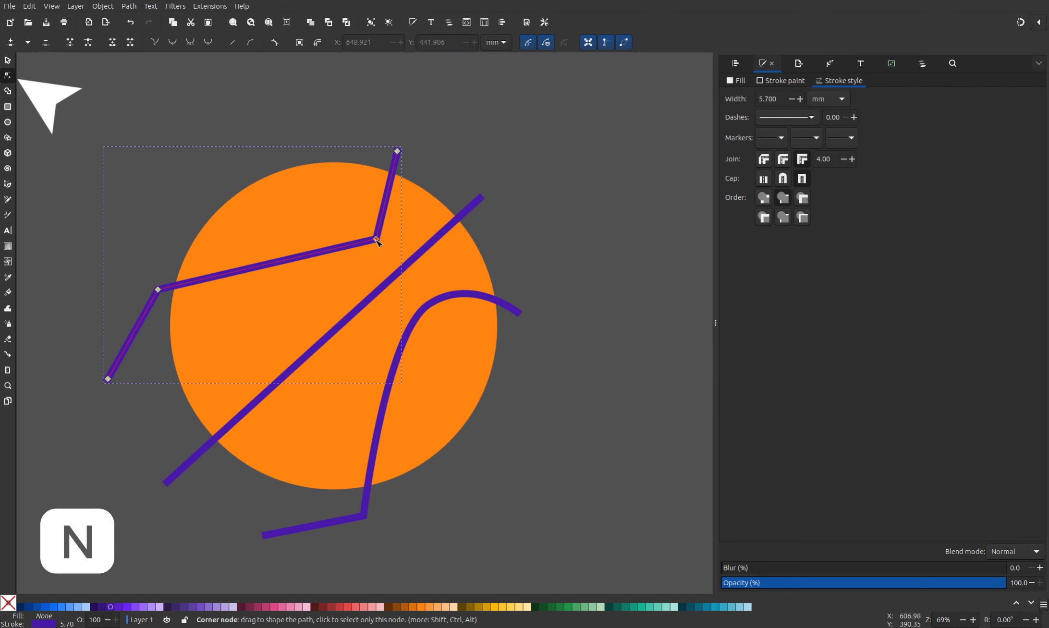
click(376, 239)
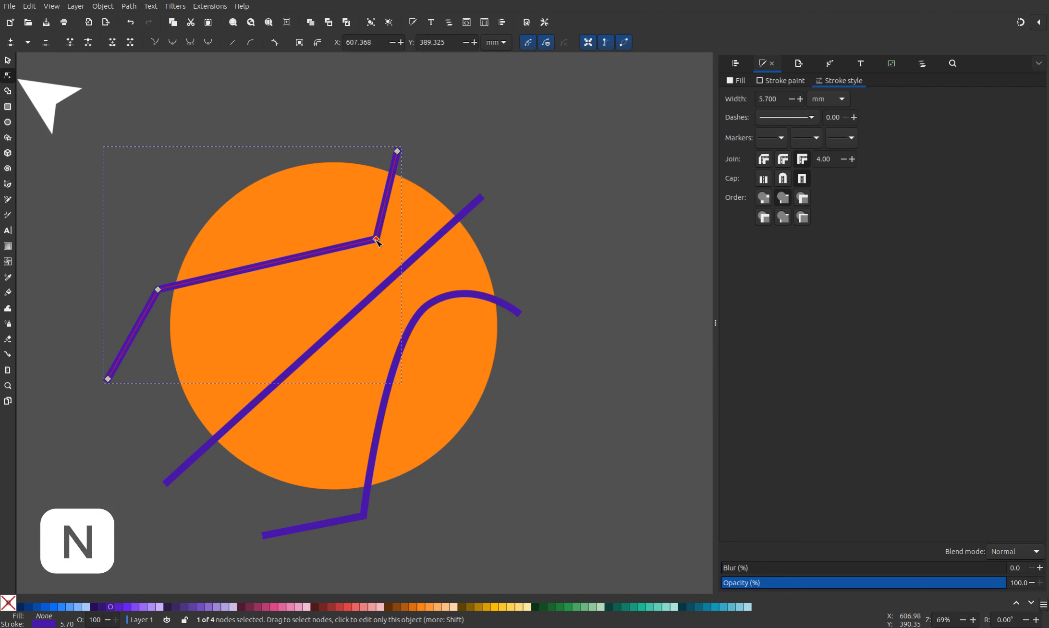
click(191, 42)
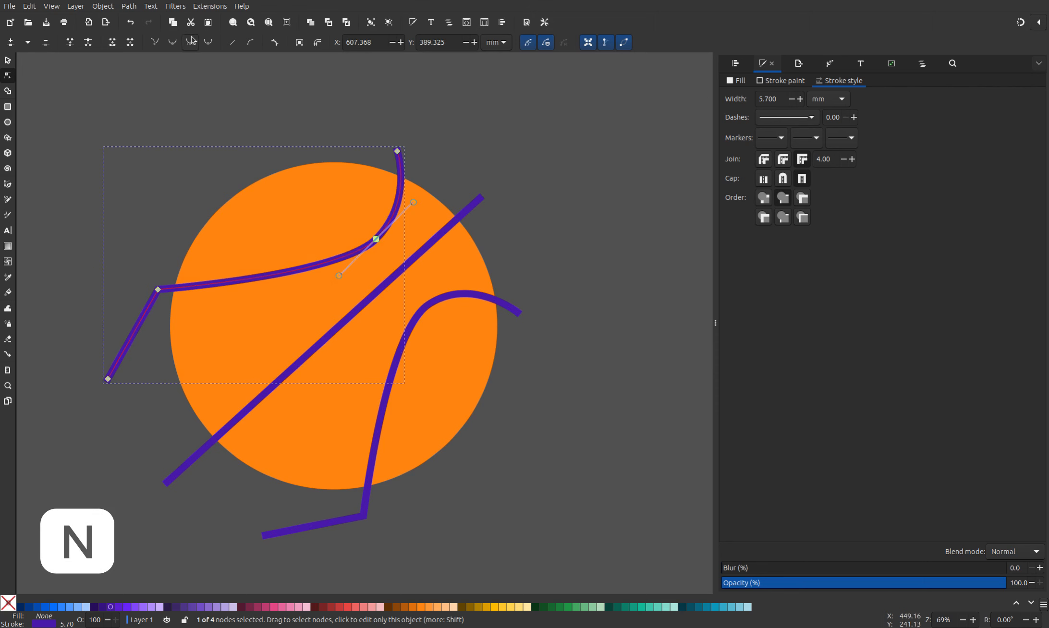
click(159, 290)
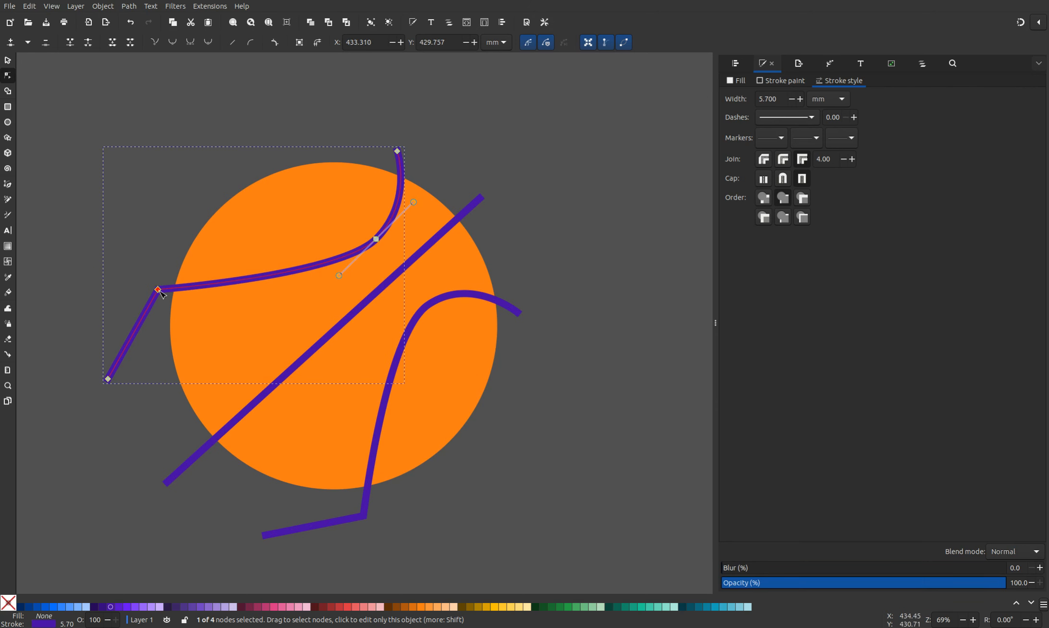
click(192, 43)
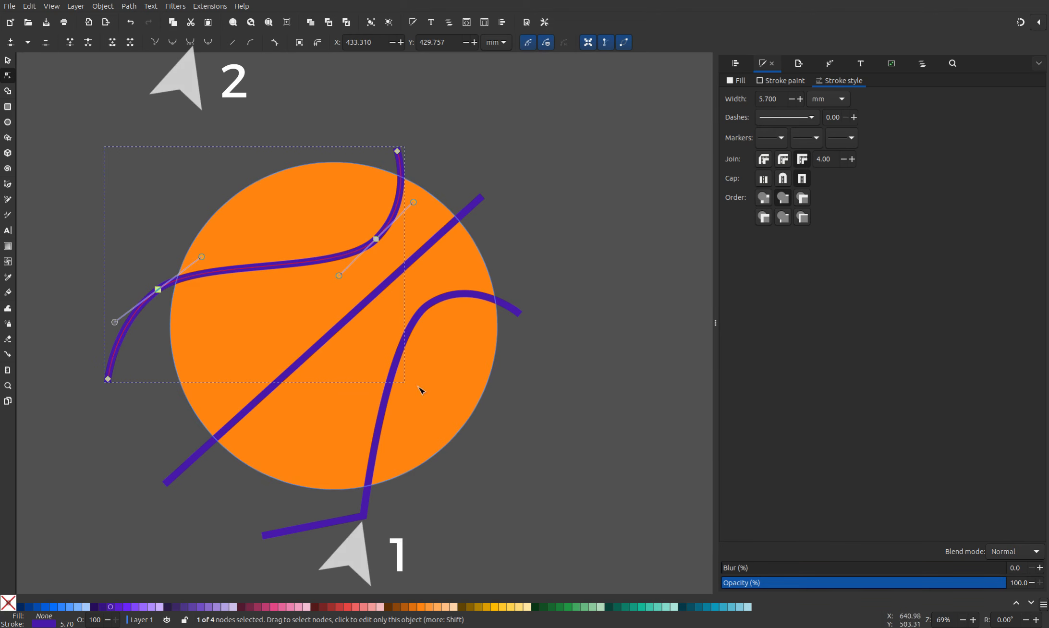
Step: Make the lower corner node of the lower-right path symmetric and move it up about 12 mm
click(367, 519)
click(367, 519)
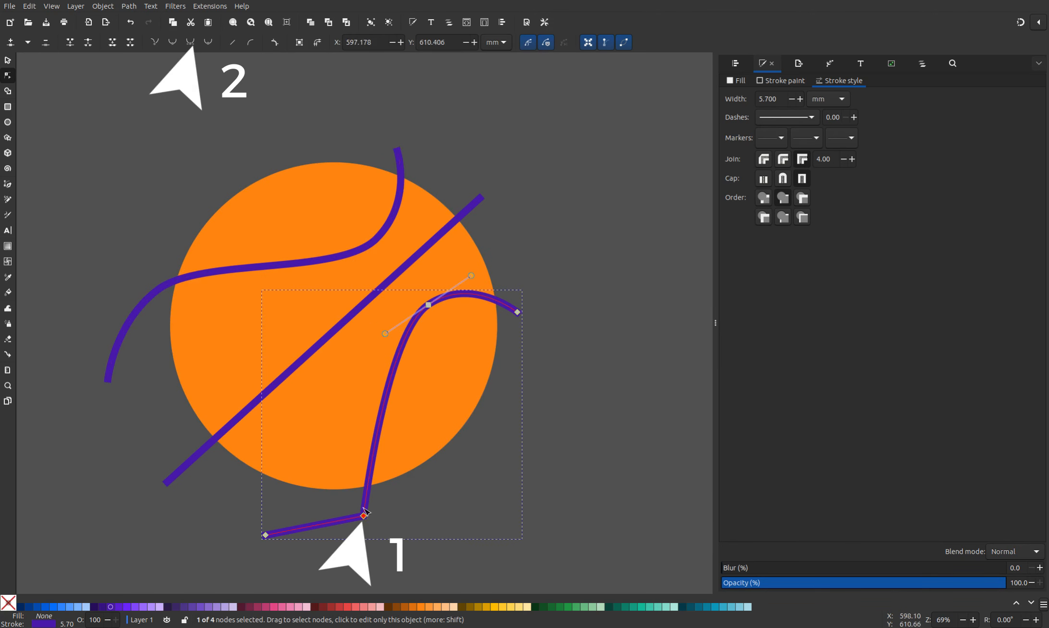
click(192, 43)
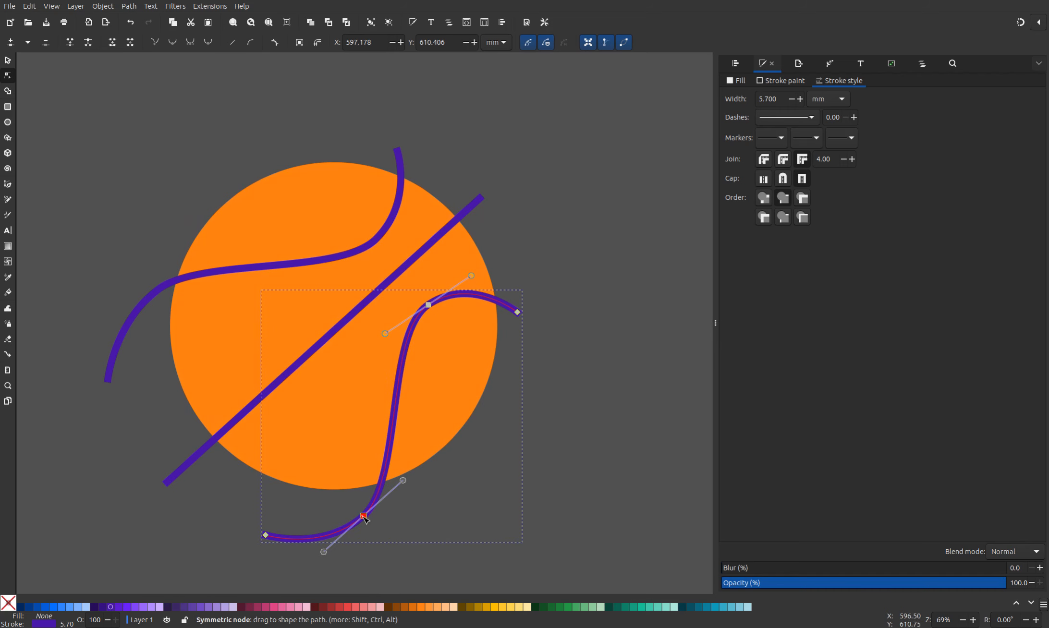
drag(363, 518, 359, 502)
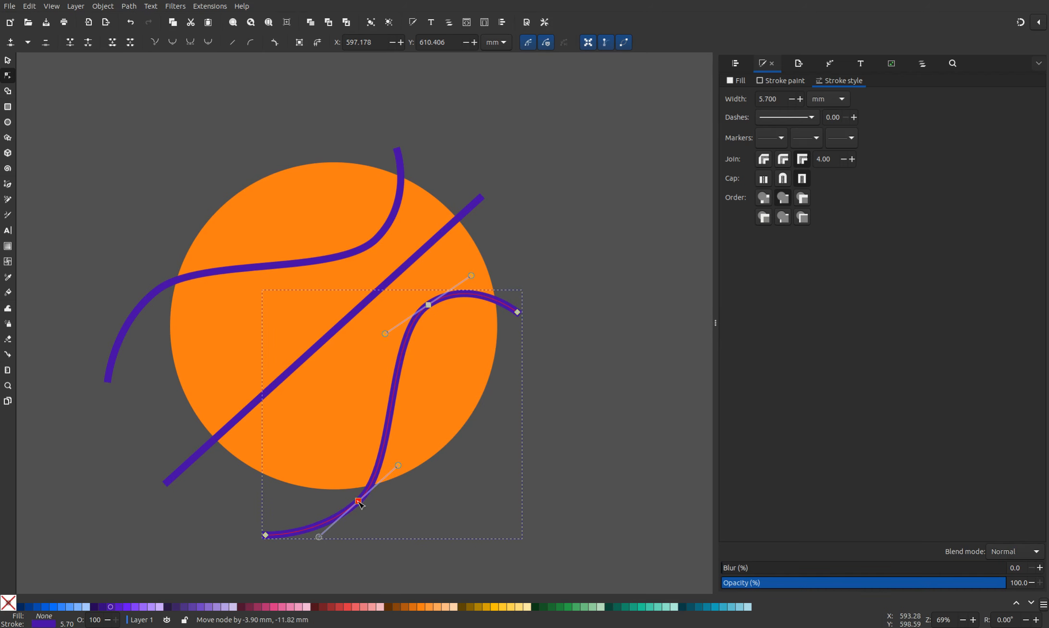
Step: Move the diagonal line's lower-left end node slightly down and right, and bow the line gently toward the upper left
click(322, 342)
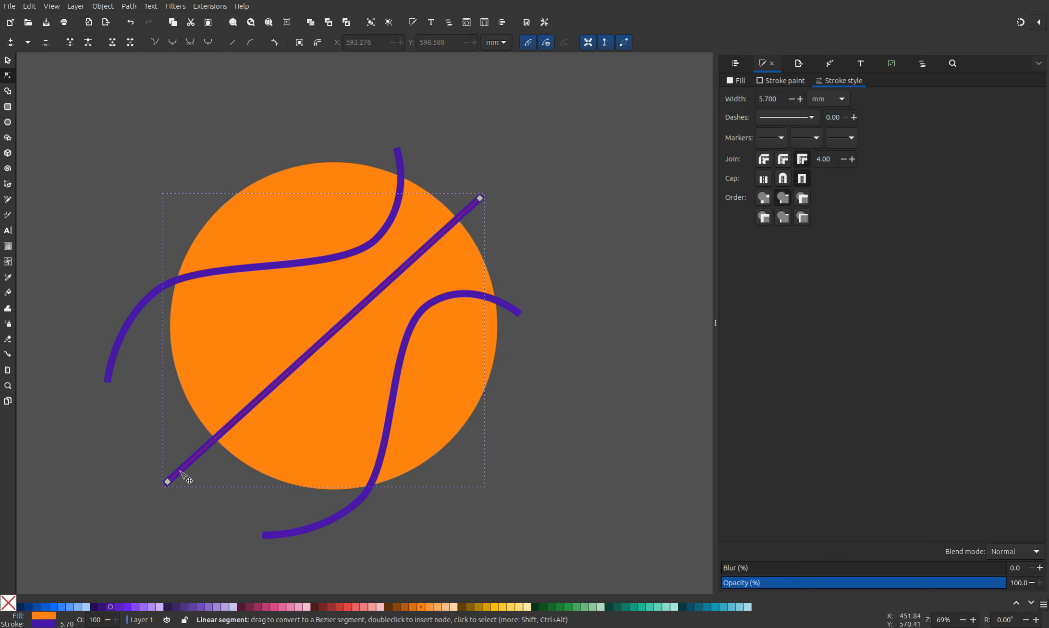
drag(169, 482, 181, 496)
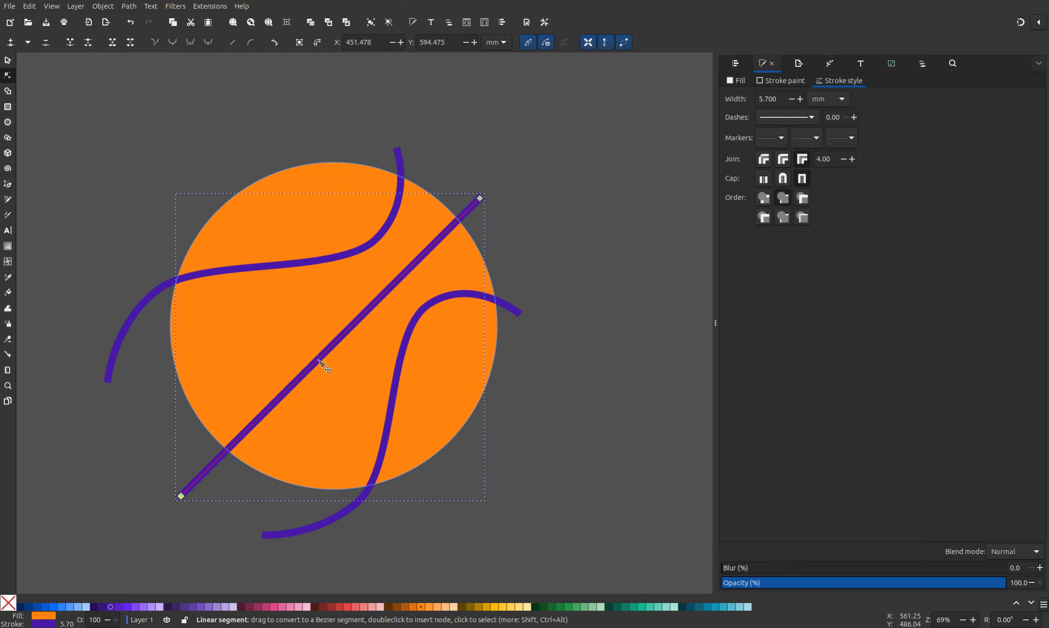
drag(319, 360, 311, 358)
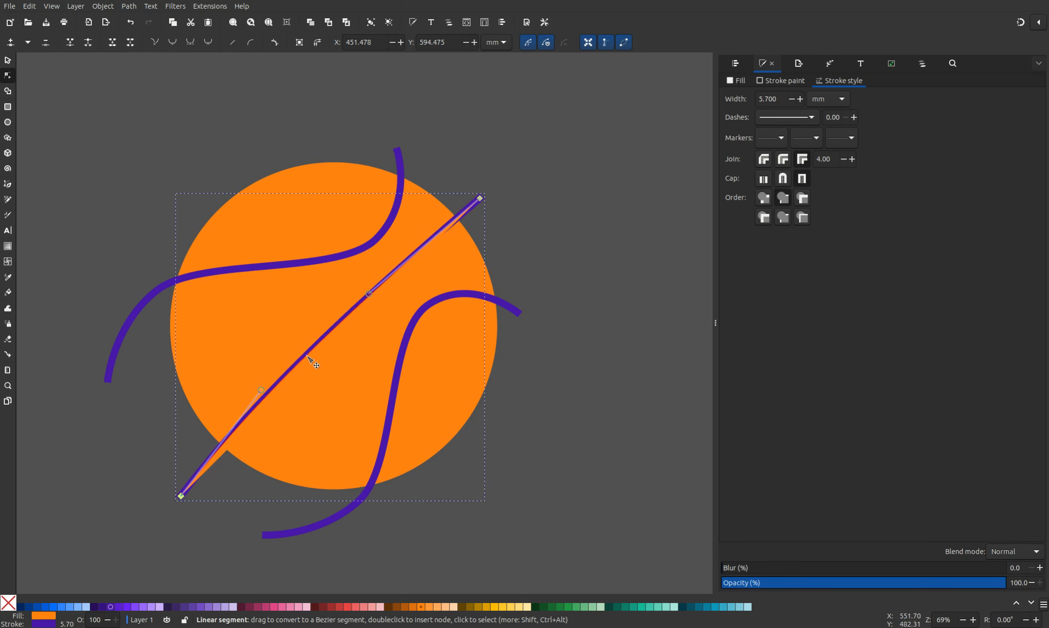
Step: Remove the diagonal line's fill, adjust its curve handles to refine the bend, and deselect it
click(15, 601)
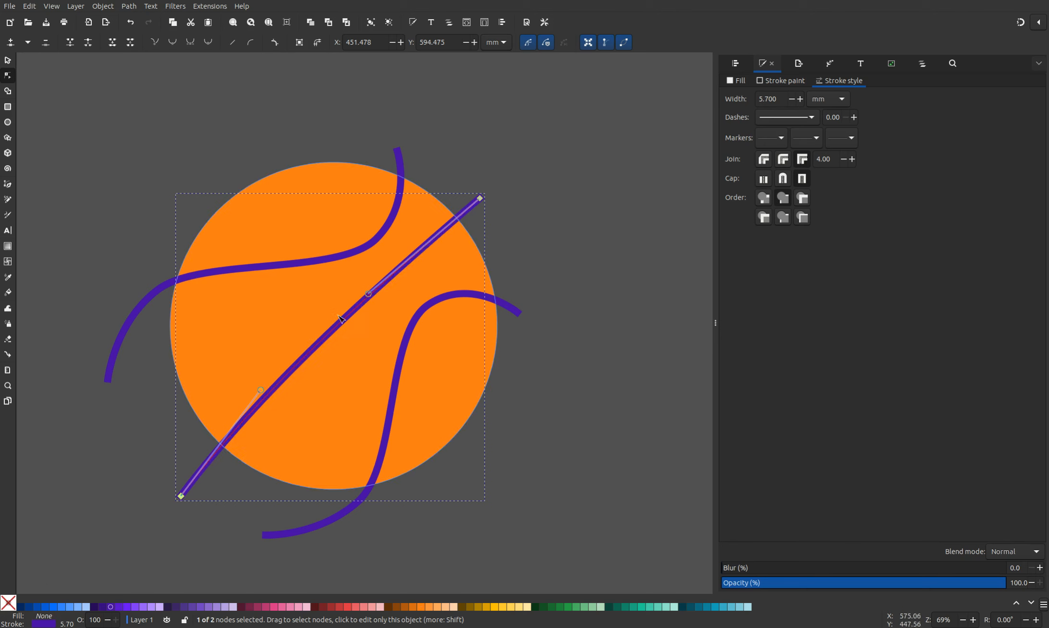
drag(339, 319, 255, 390)
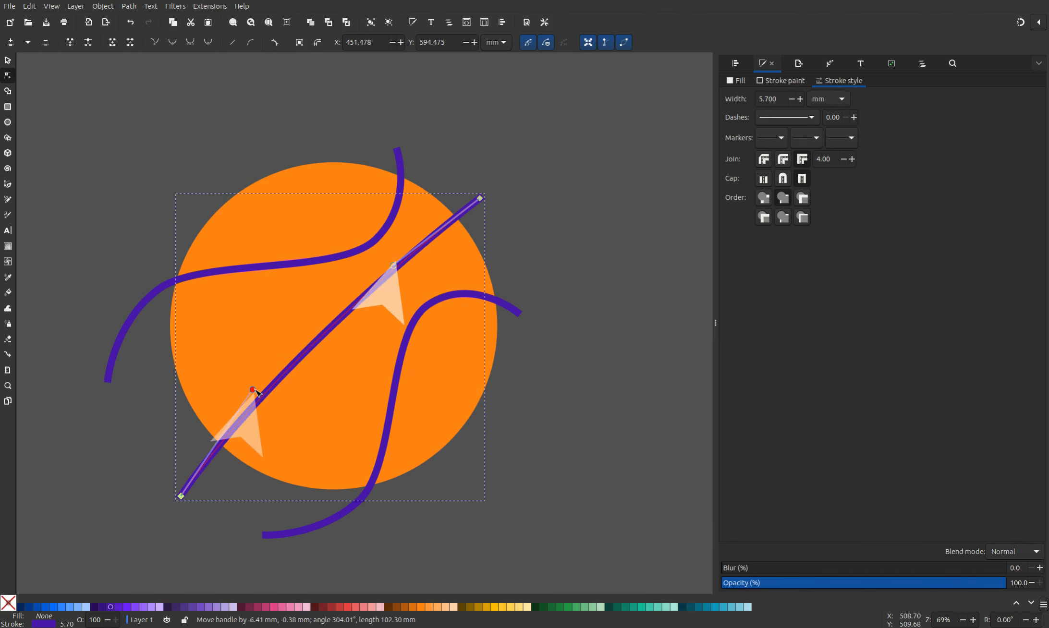
click(327, 125)
click(330, 129)
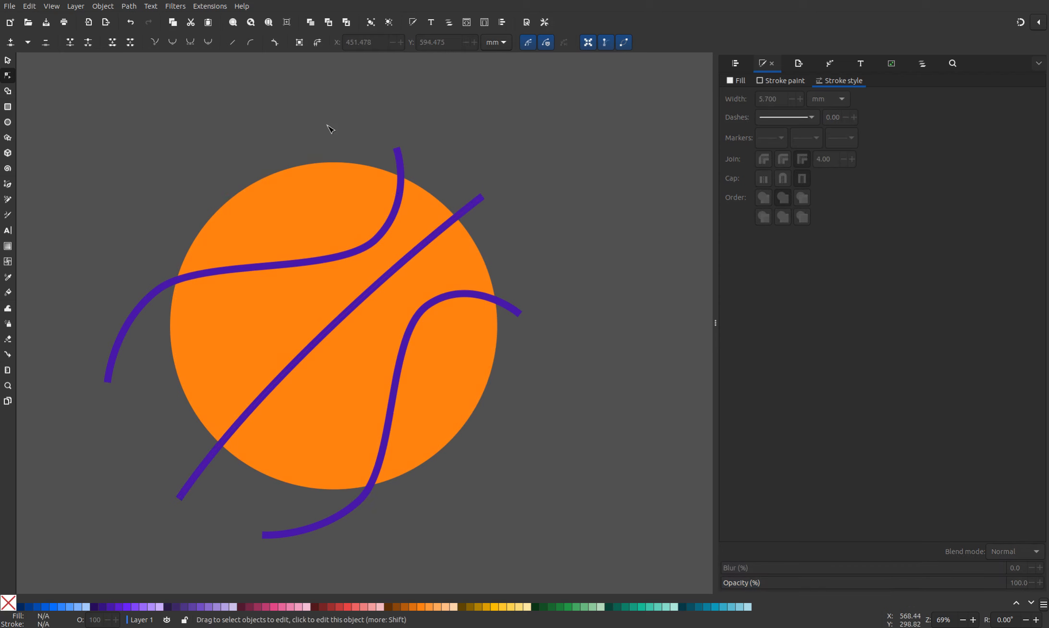
Step: Draw a straight line from beyond the circle's upper left to beyond its lower right and show its nodes for editing
key(b)
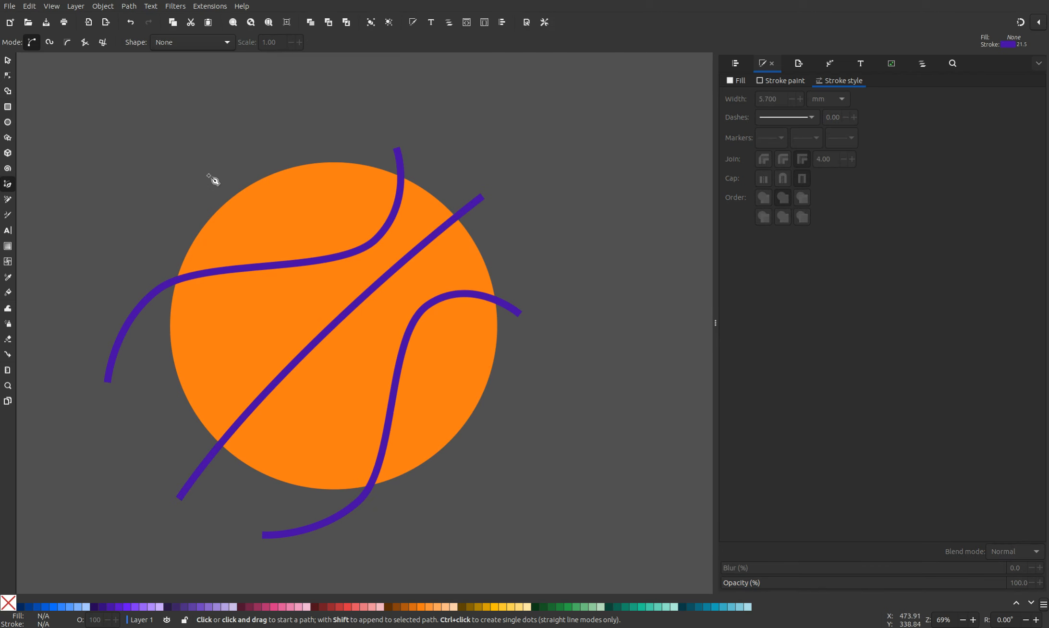
click(195, 186)
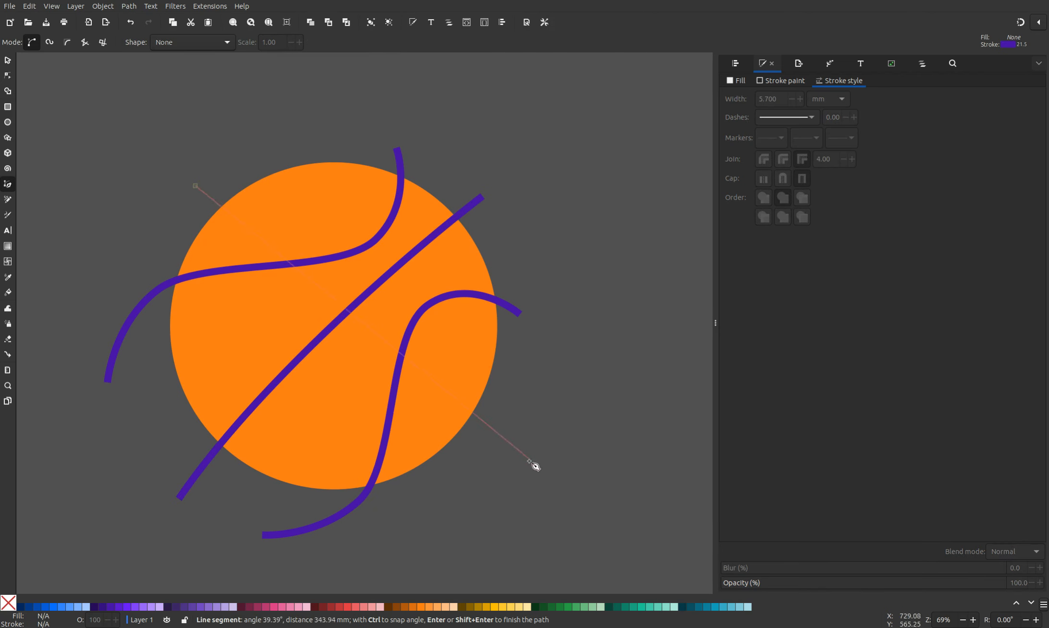
double_click(515, 483)
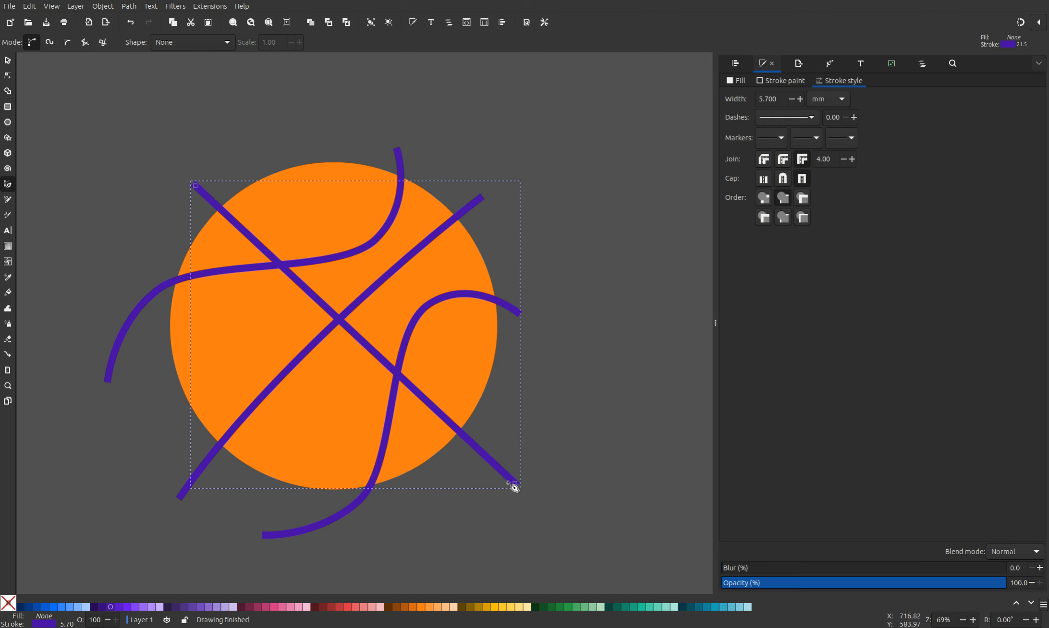
key(n)
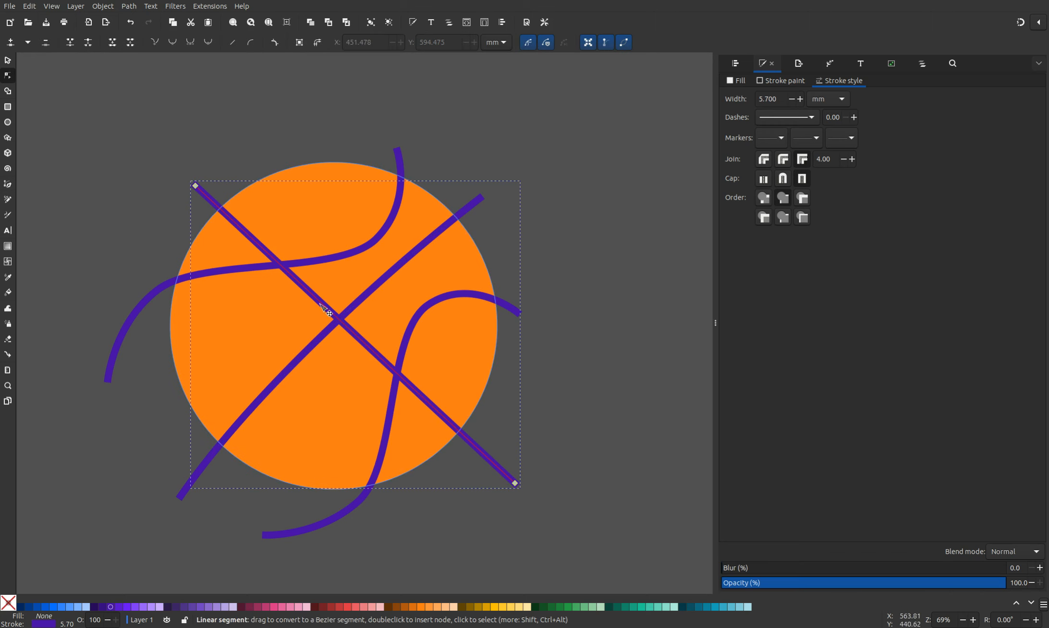
Step: Bend the new diagonal line into an arc bulging toward the circle's upper right and adjust its placement
drag(326, 302, 380, 254)
drag(380, 254, 384, 249)
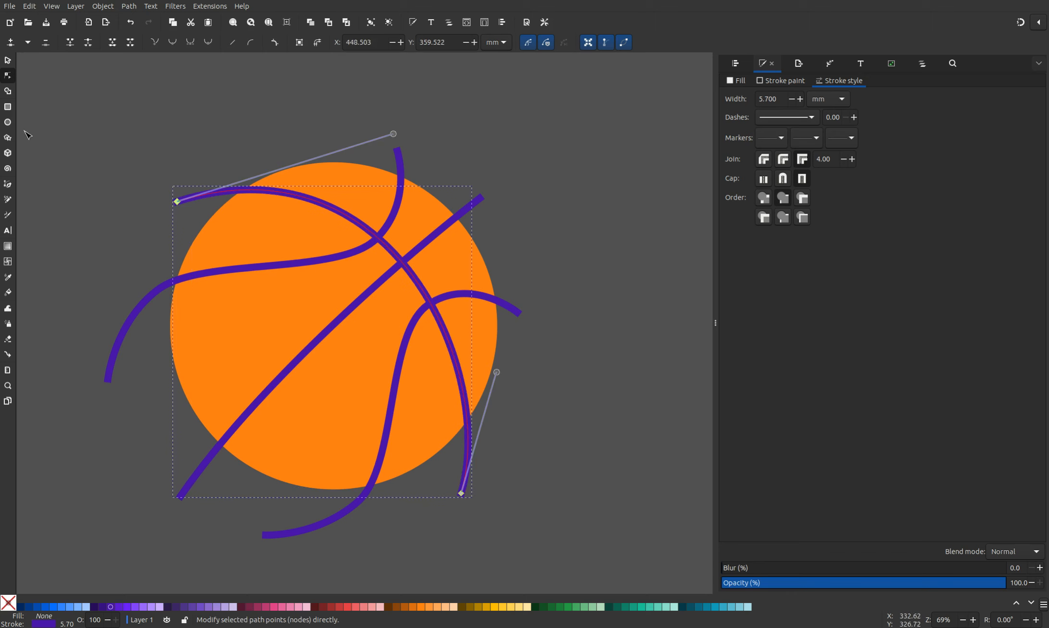
Step: Select all four purple seam lines together and convert their strokes to paths
click(9, 60)
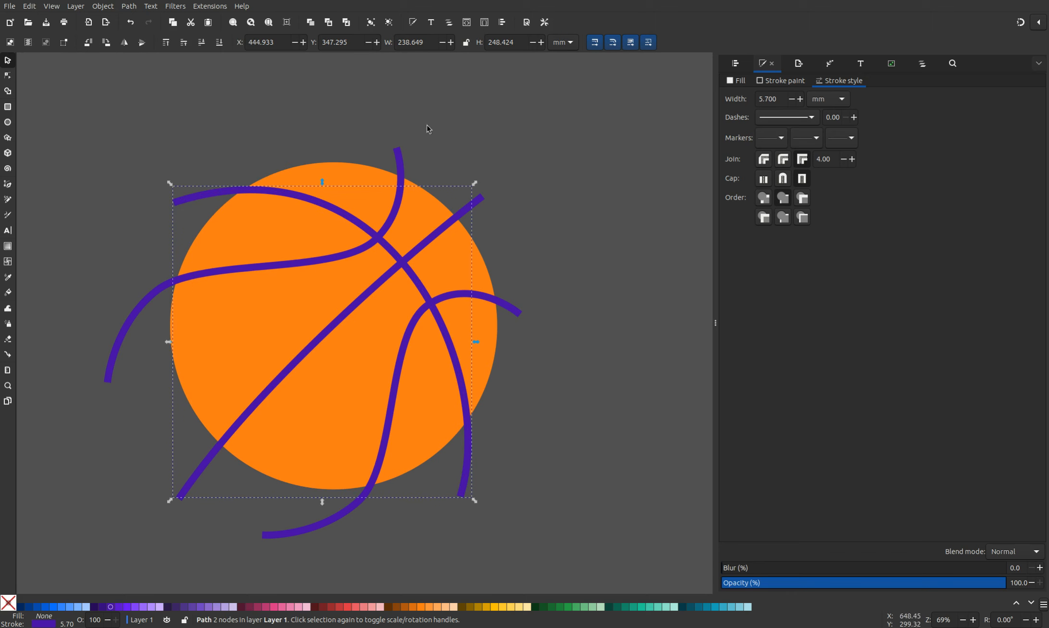
shift+click(400, 158)
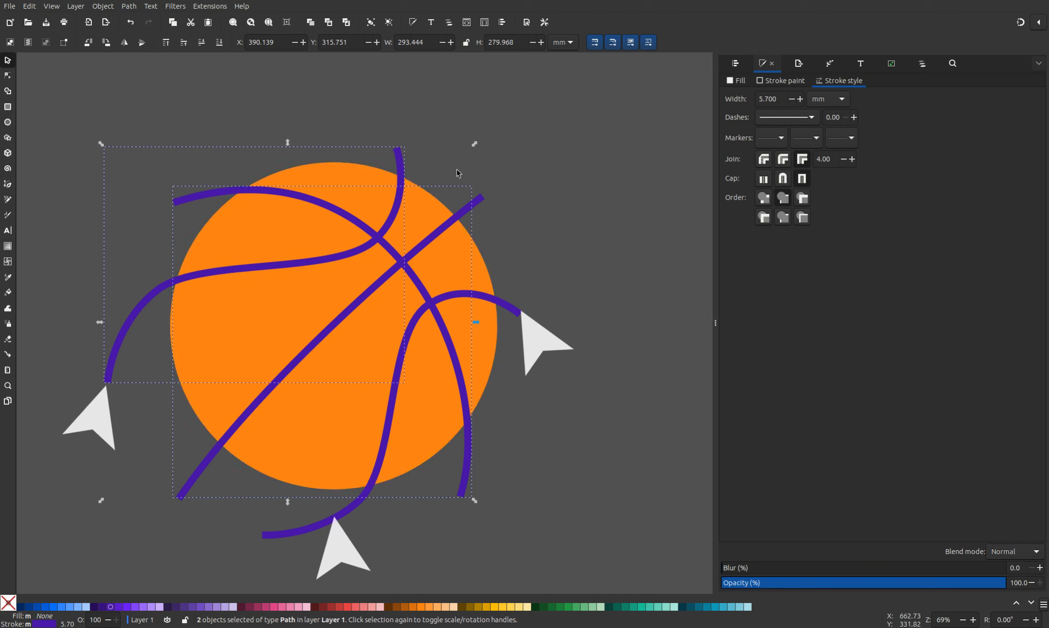
shift+click(485, 200)
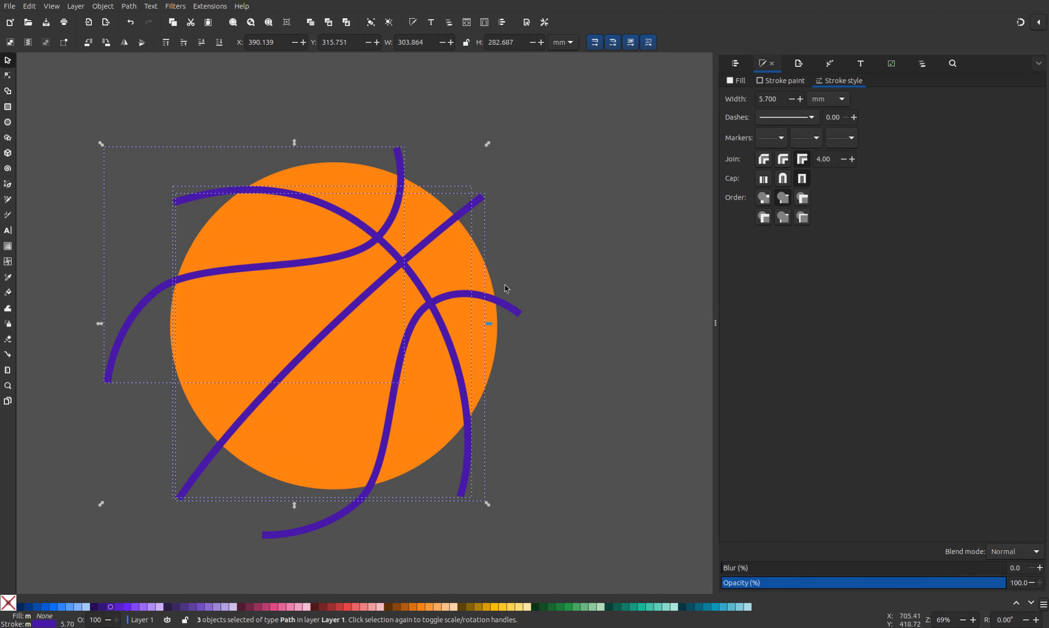
shift+click(516, 312)
click(128, 7)
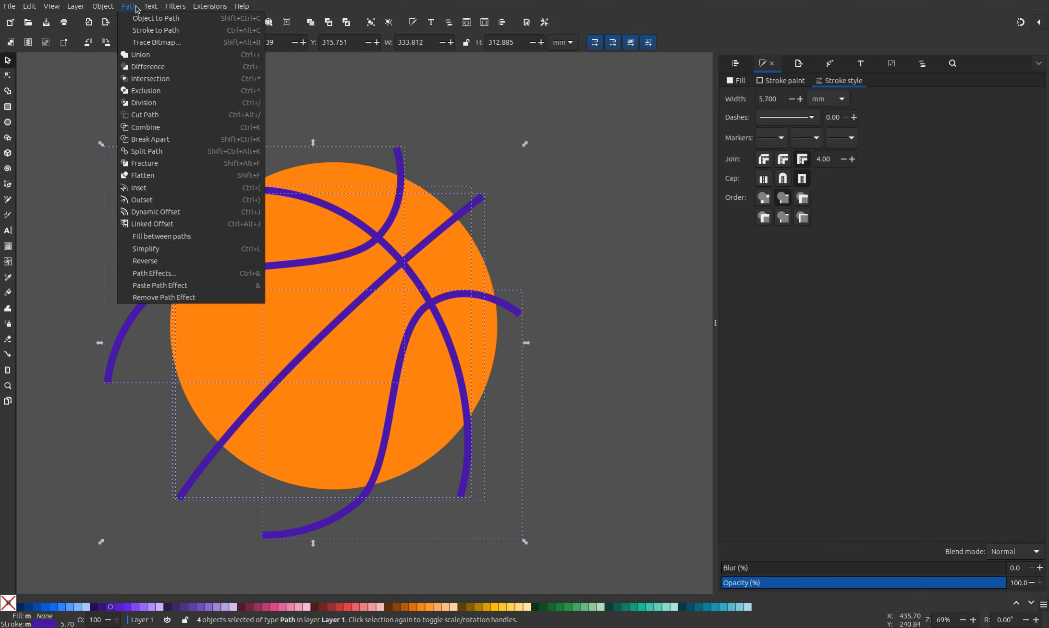
mouse_move(154, 5)
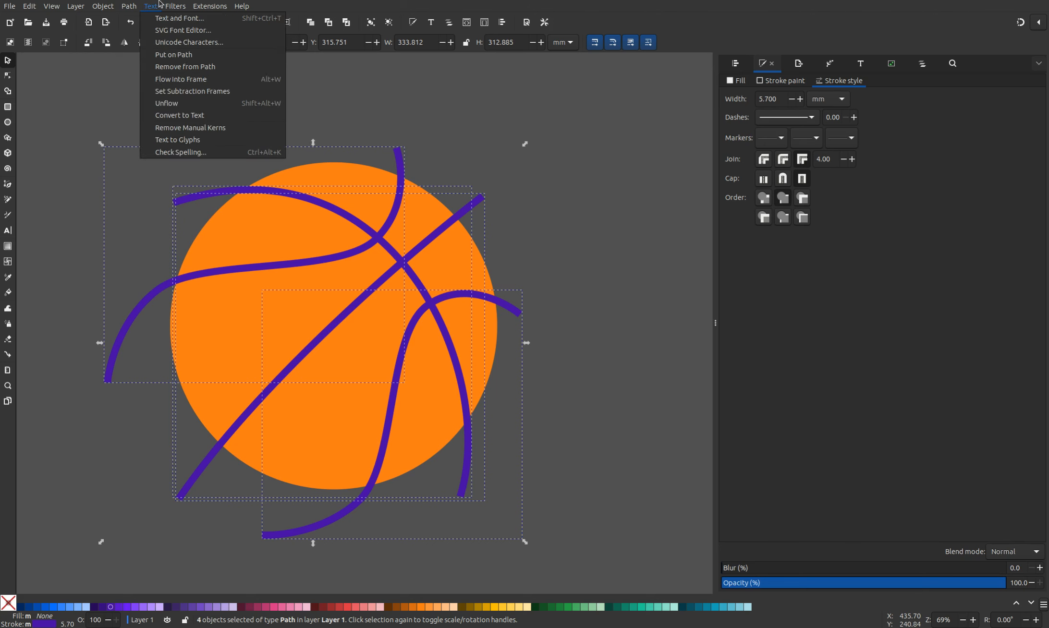
click(317, 4)
click(8, 76)
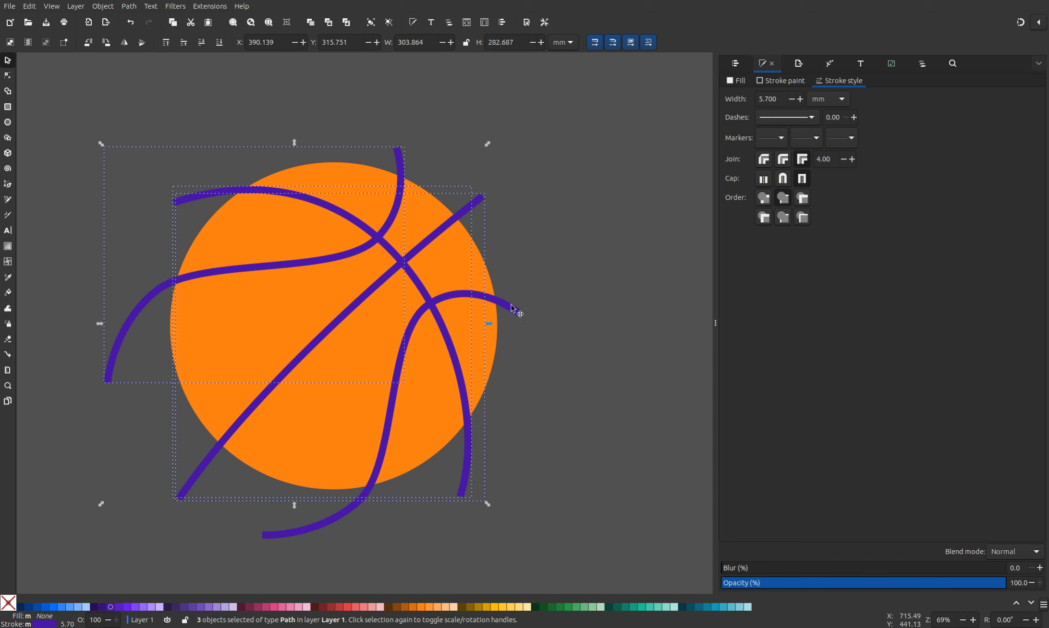
shift+click(514, 310)
click(129, 6)
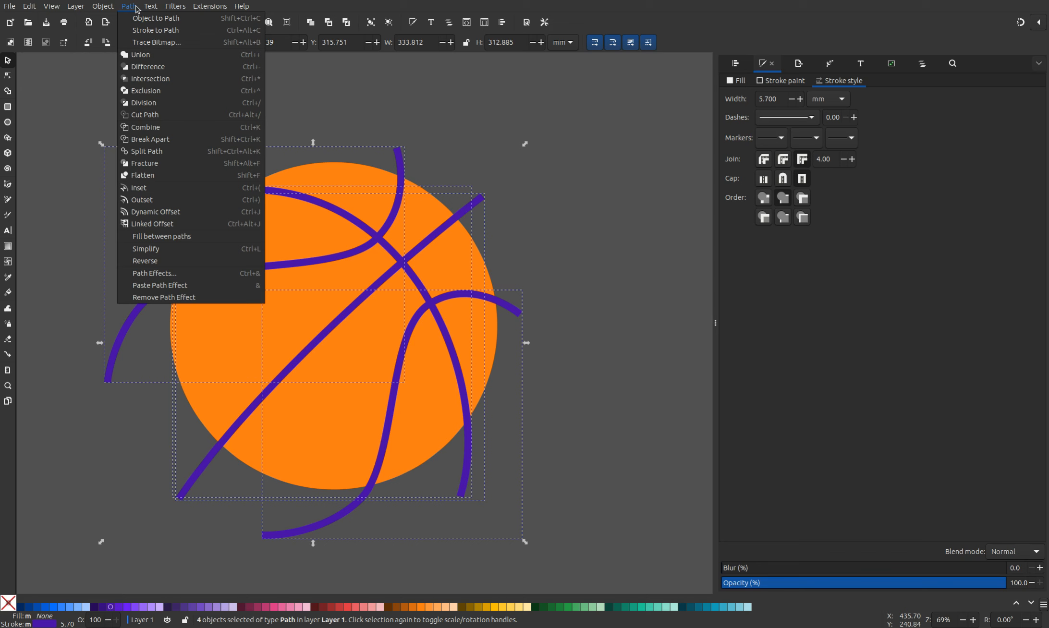
mouse_move(151, 5)
click(318, 5)
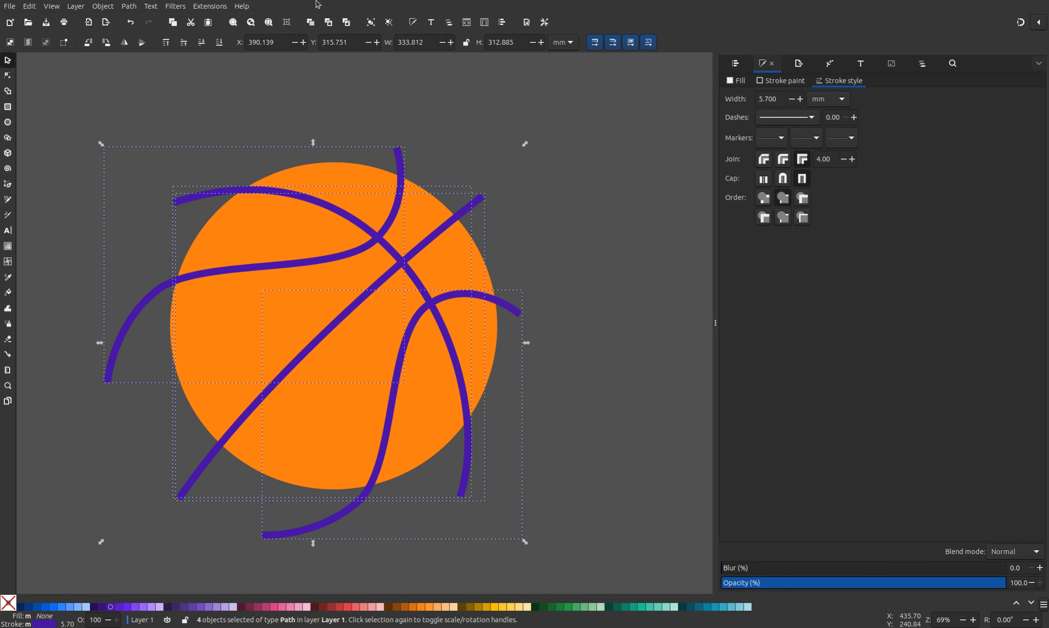
click(9, 77)
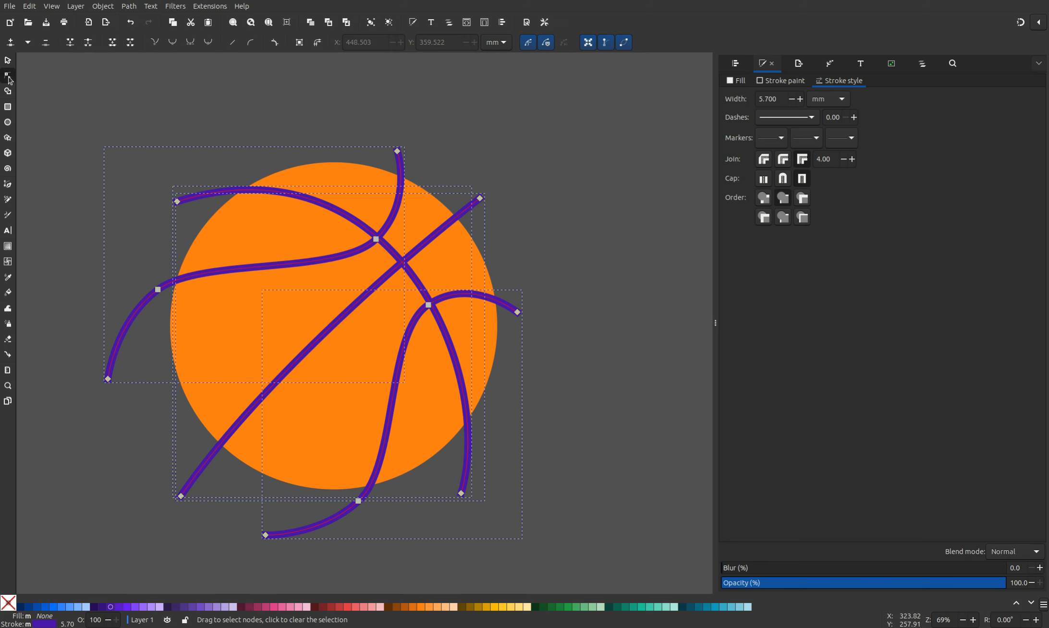
click(317, 43)
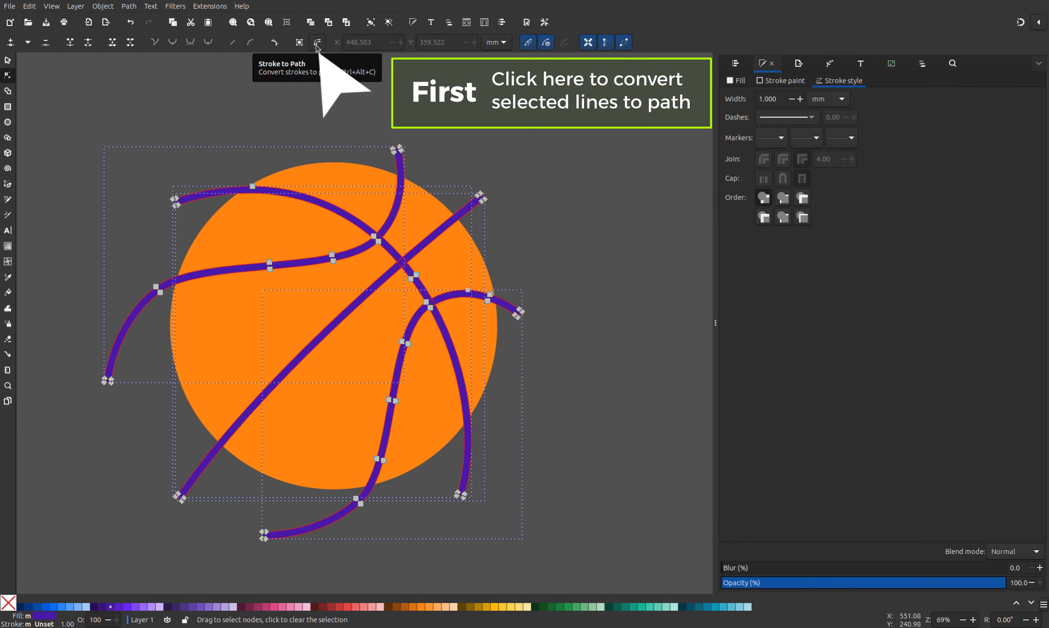
Step: Merge the four converted seam paths into a single shape with Union
click(129, 6)
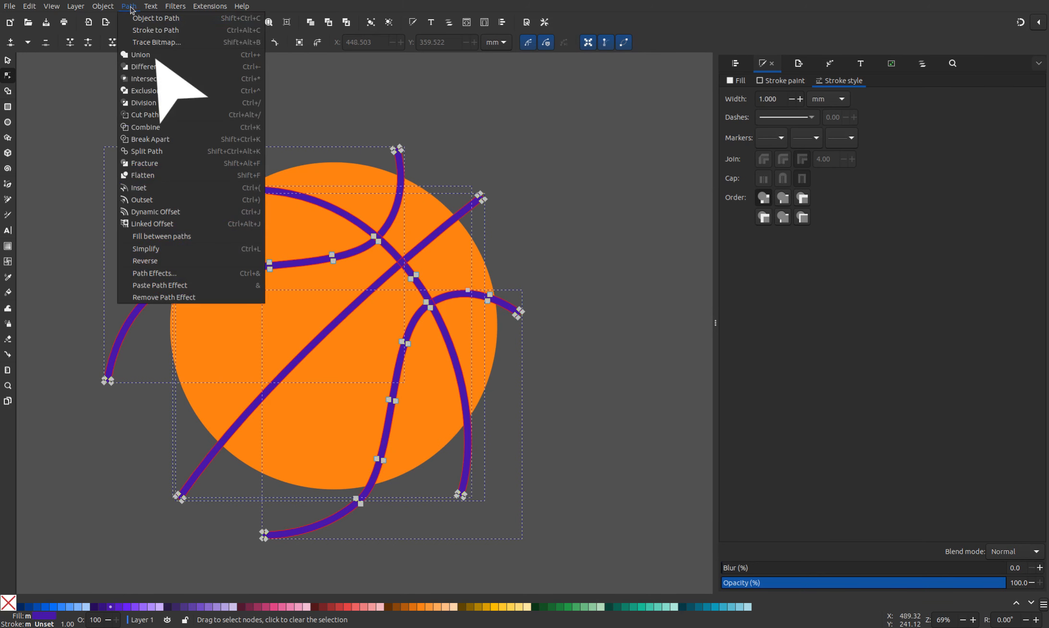
click(143, 58)
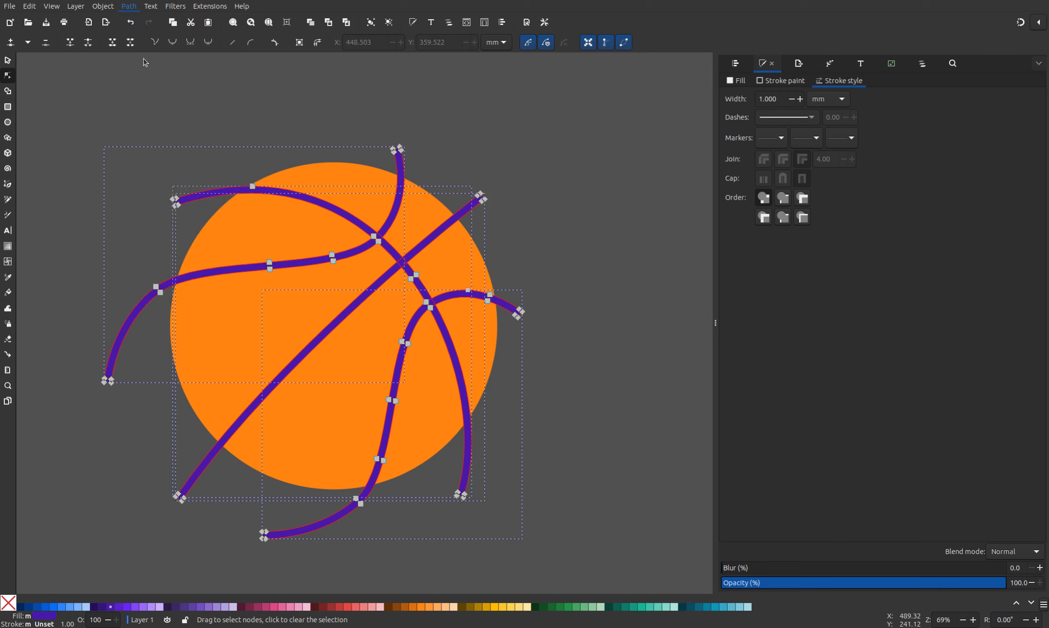
click(428, 105)
click(481, 199)
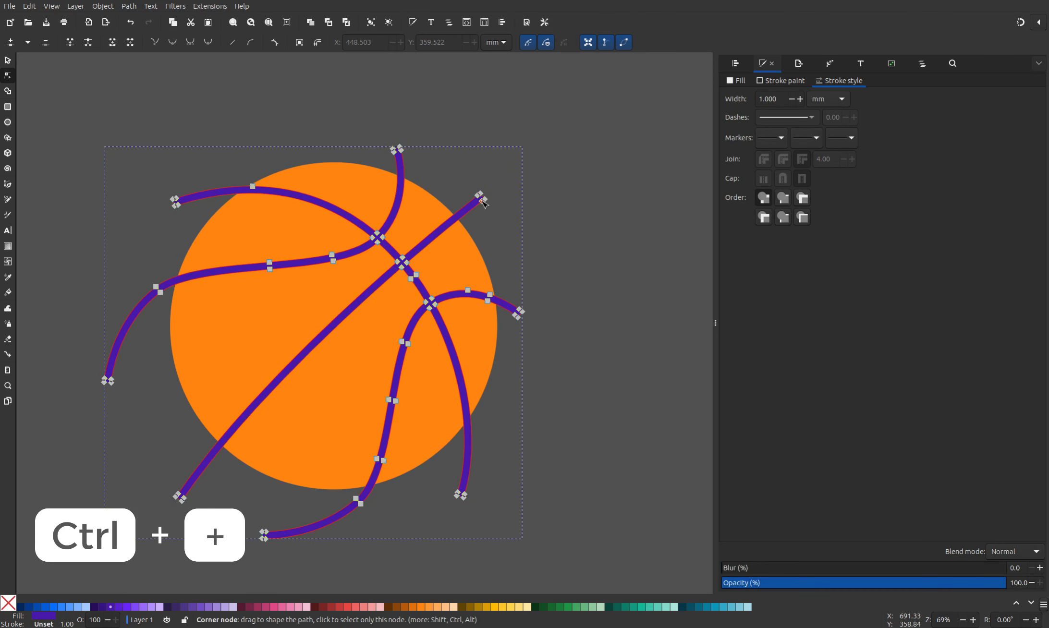
Step: Duplicate the orange circle, fill the copy with yellow #FFC107, and deselect it
click(8, 60)
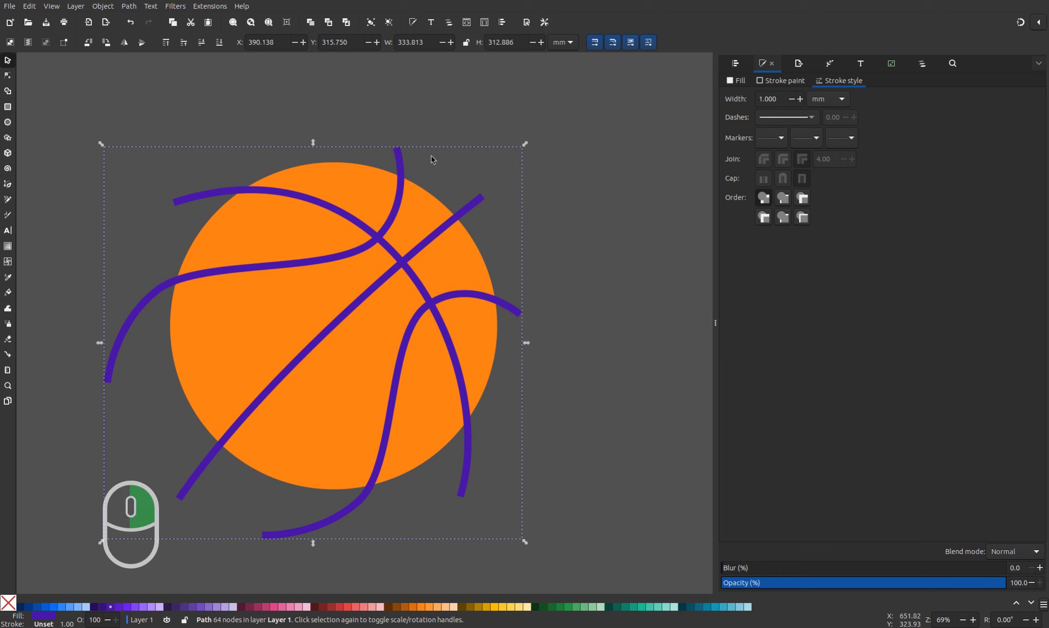
click(355, 192)
right_click(355, 192)
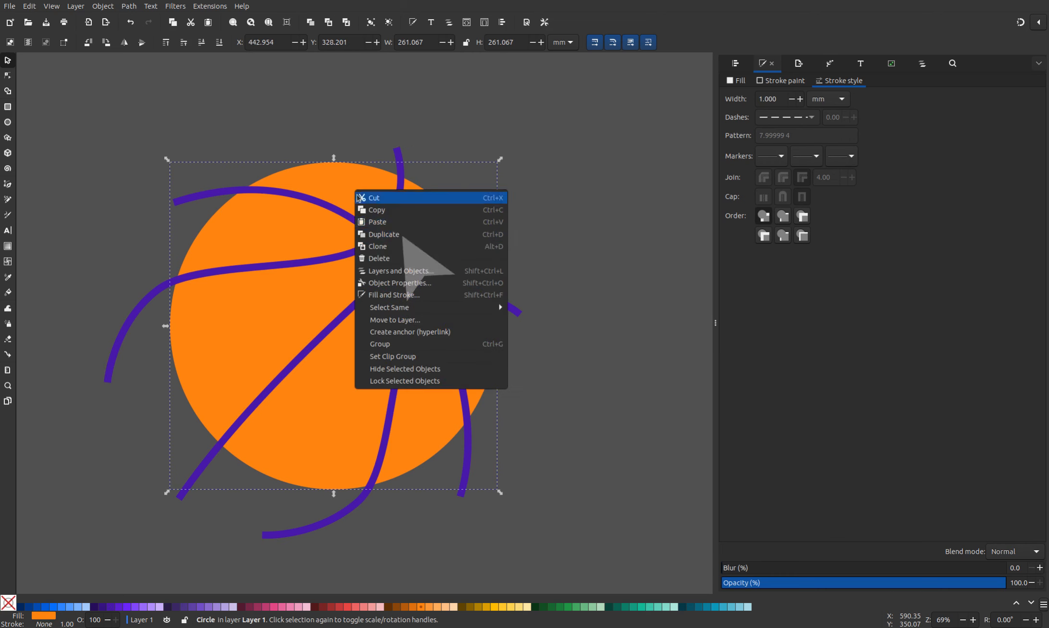
click(384, 234)
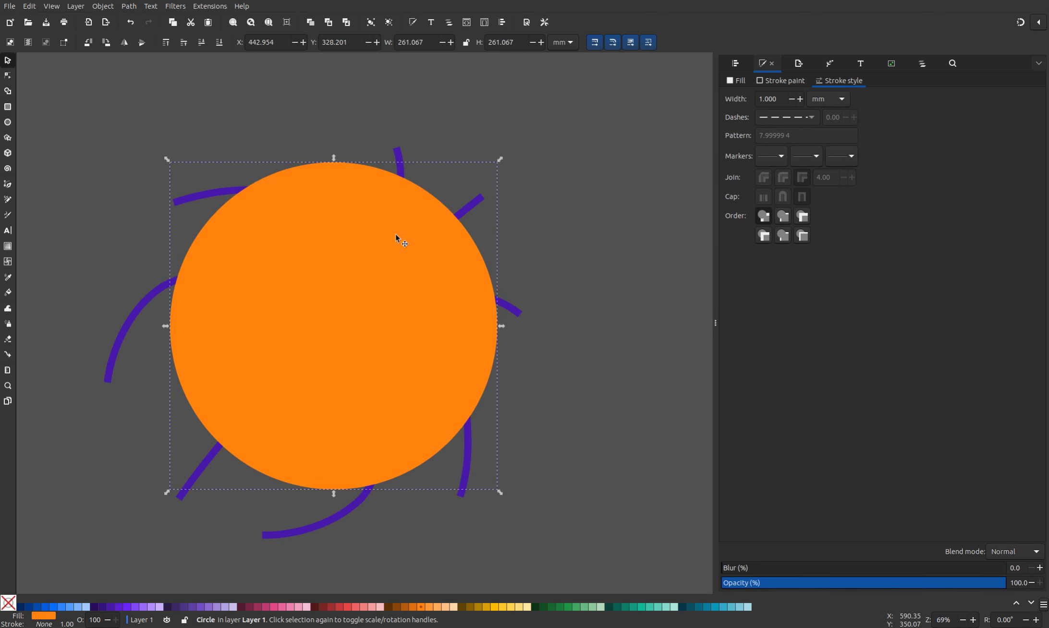
click(495, 608)
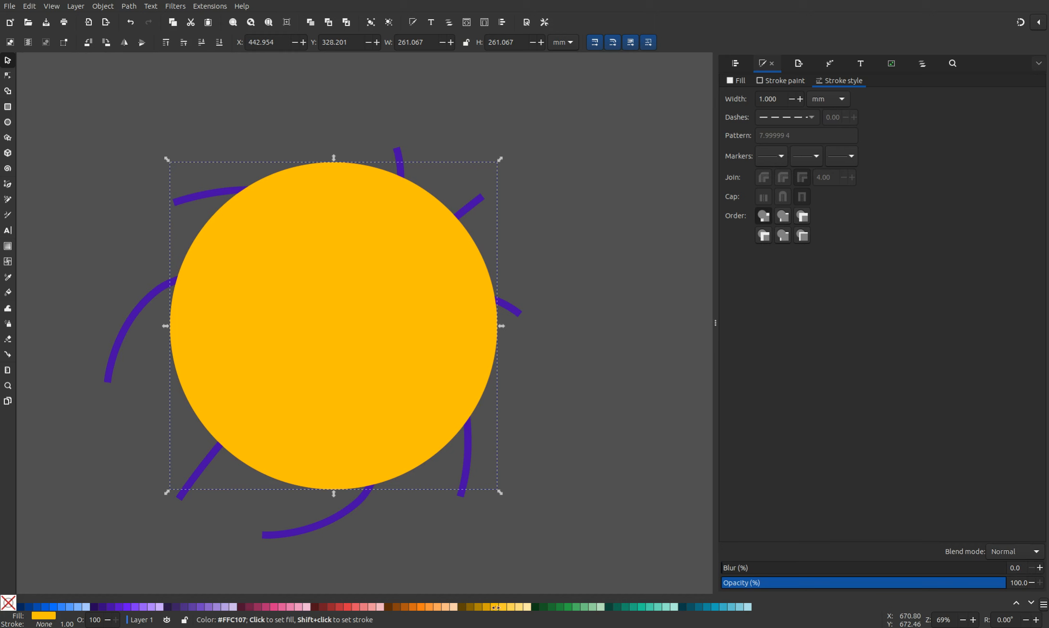
click(559, 310)
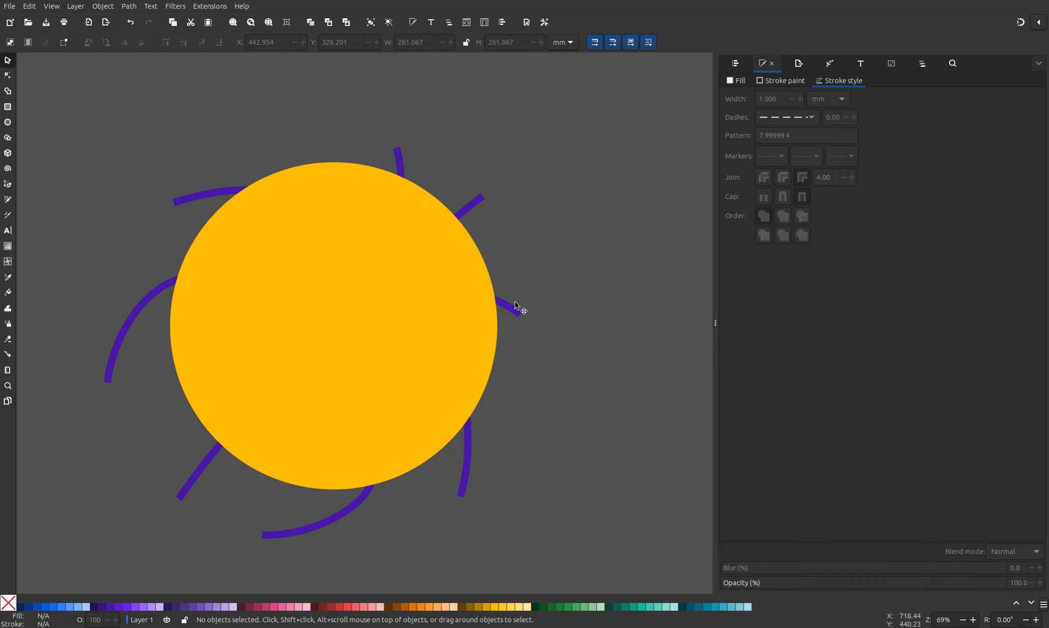
Step: Trim the merged seams to the ball's outline by intersecting them with the yellow circle
click(518, 310)
shift+click(443, 306)
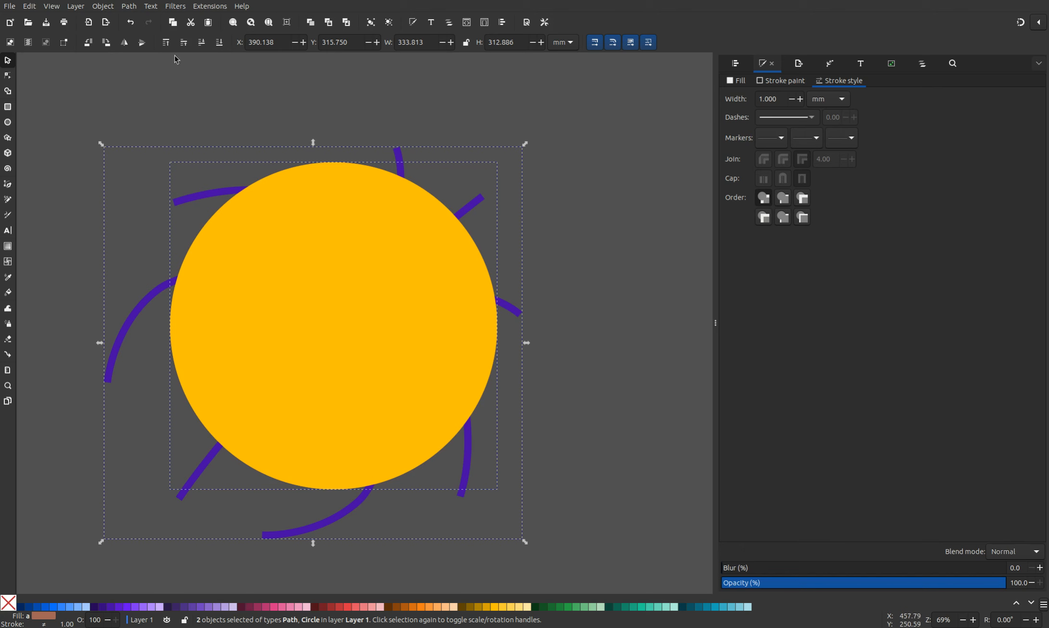
click(130, 7)
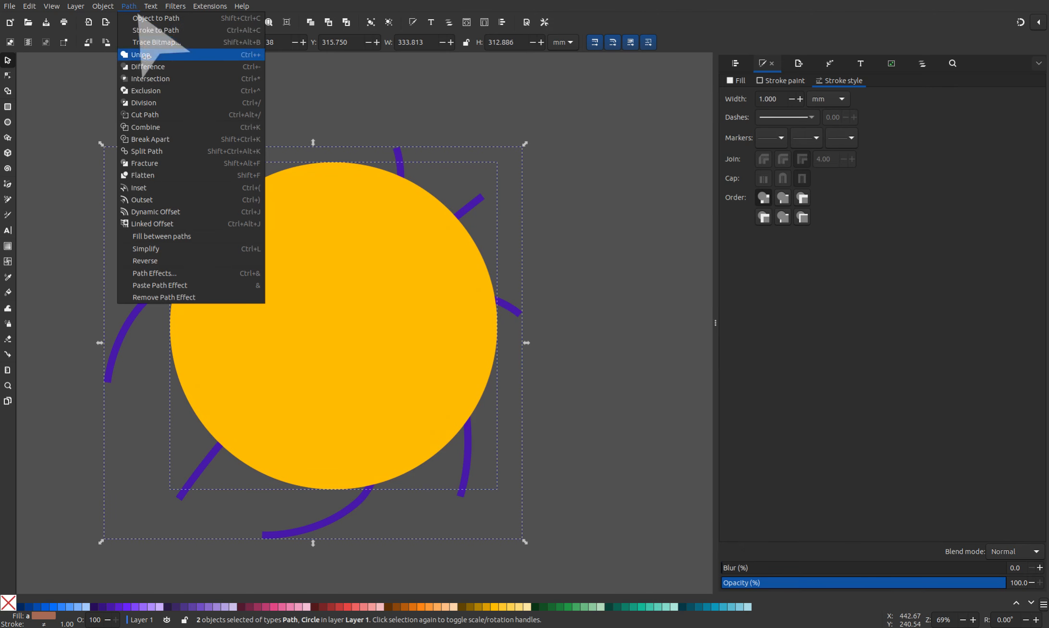
click(154, 79)
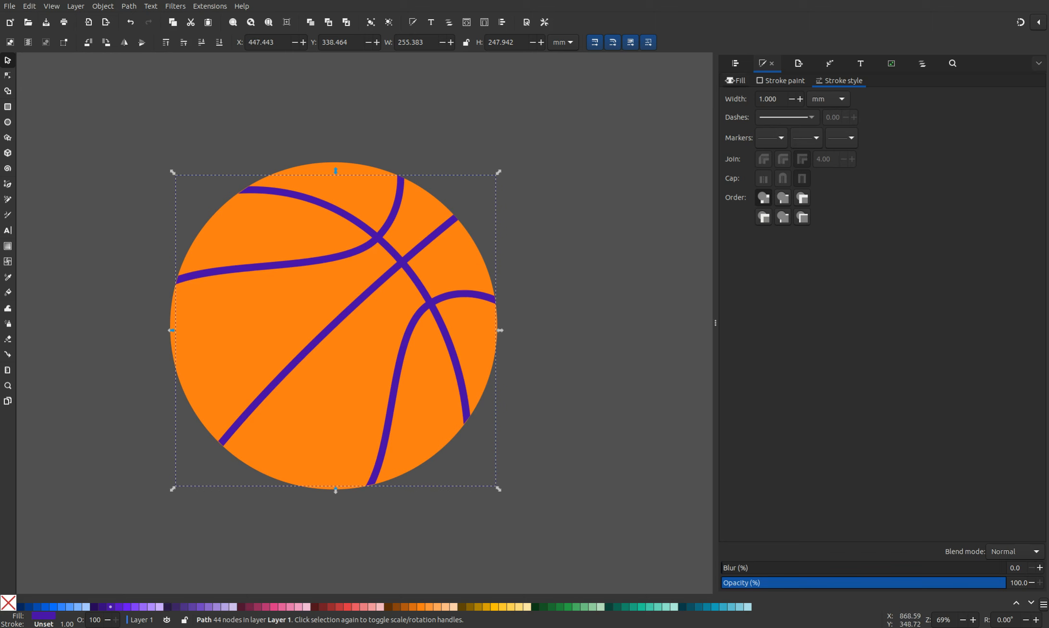
Step: Recolor the seams' fill to a dark, muted brown with hue 3, lightness 17 and reduced saturation
click(740, 80)
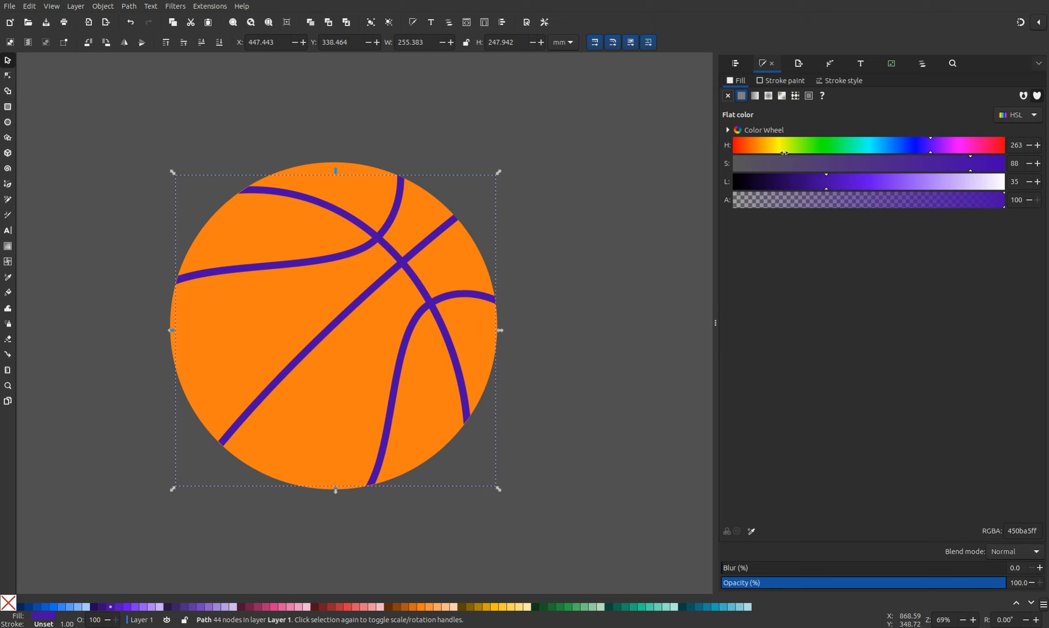
drag(784, 153, 736, 149)
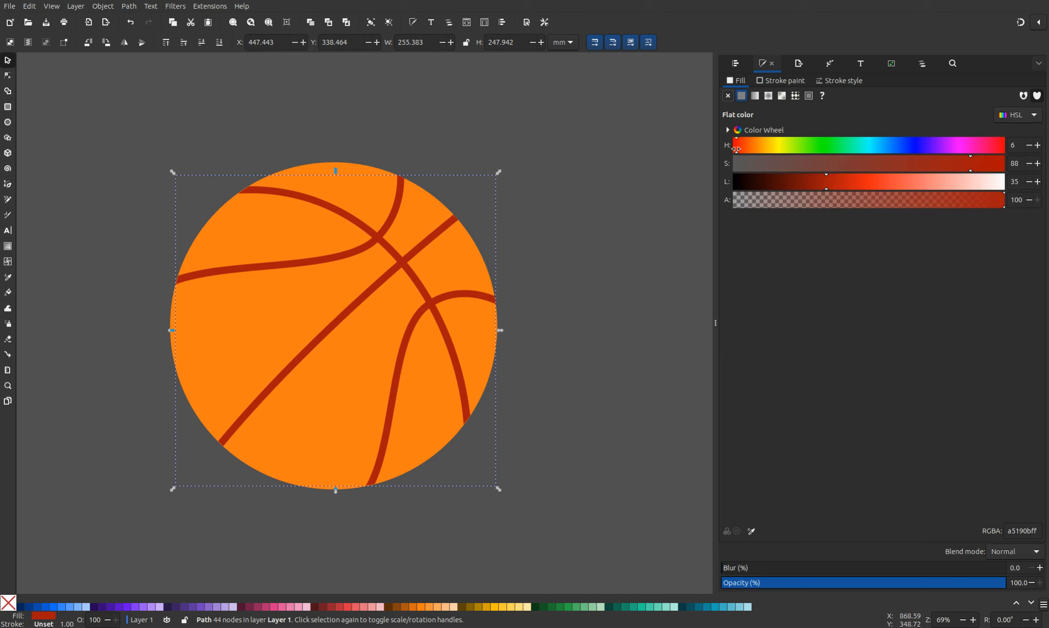
click(781, 182)
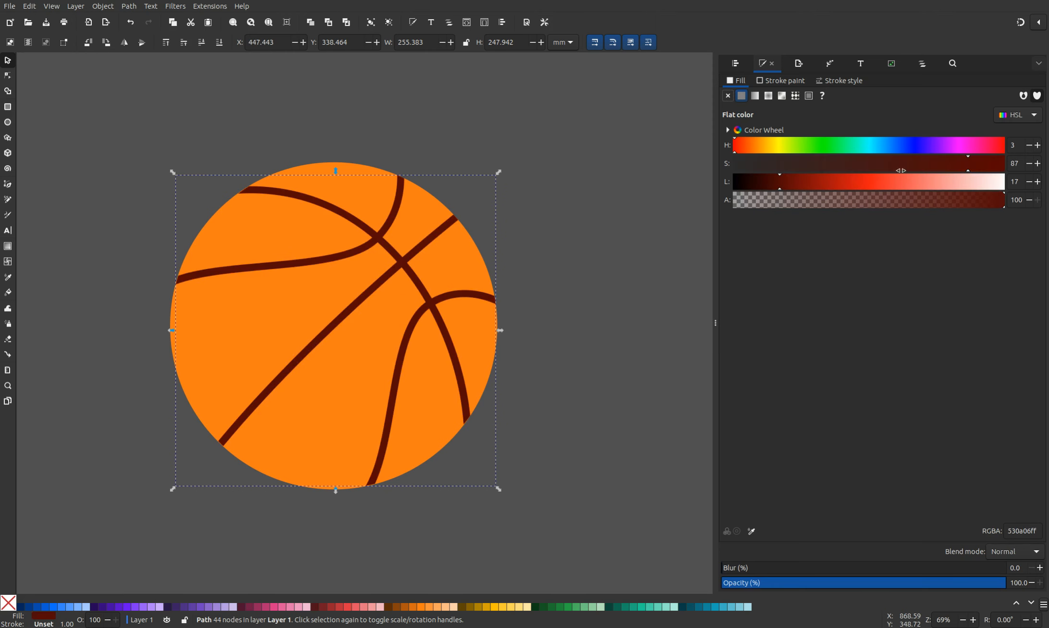
drag(915, 164, 851, 162)
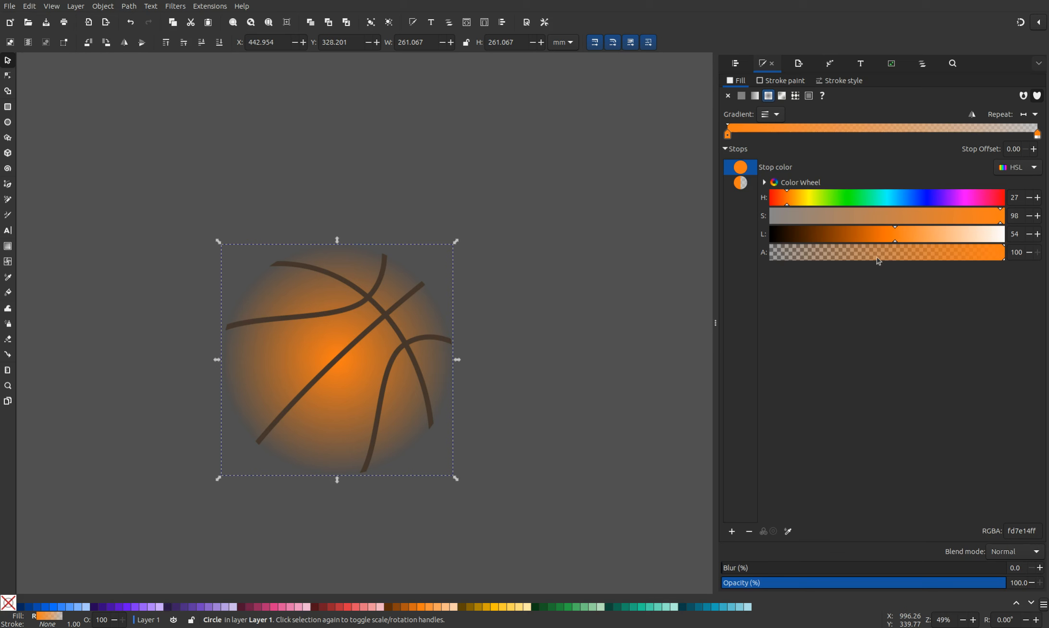
Step: Make the outer stop of the circle's radial gradient fully opaque and lighten the center stop to lightness 73
click(742, 186)
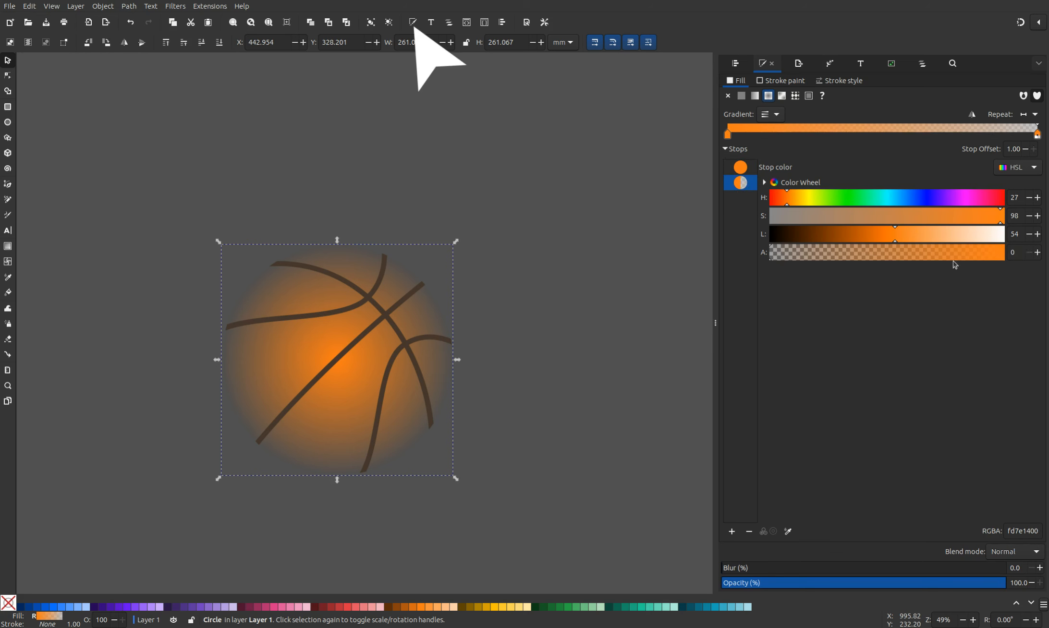
drag(956, 256, 1040, 255)
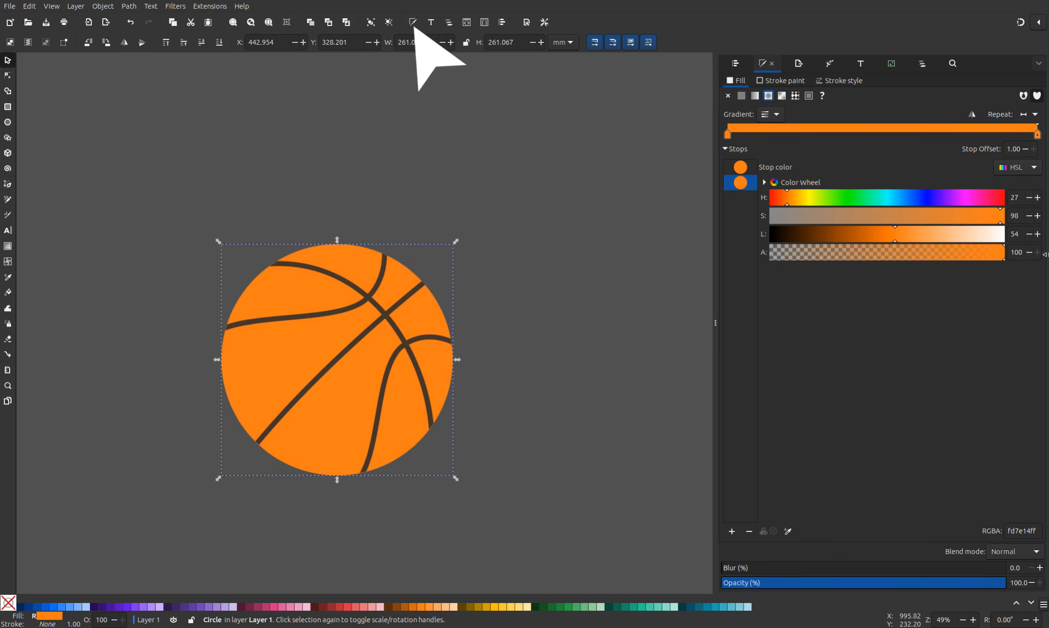
click(748, 170)
drag(896, 231, 940, 241)
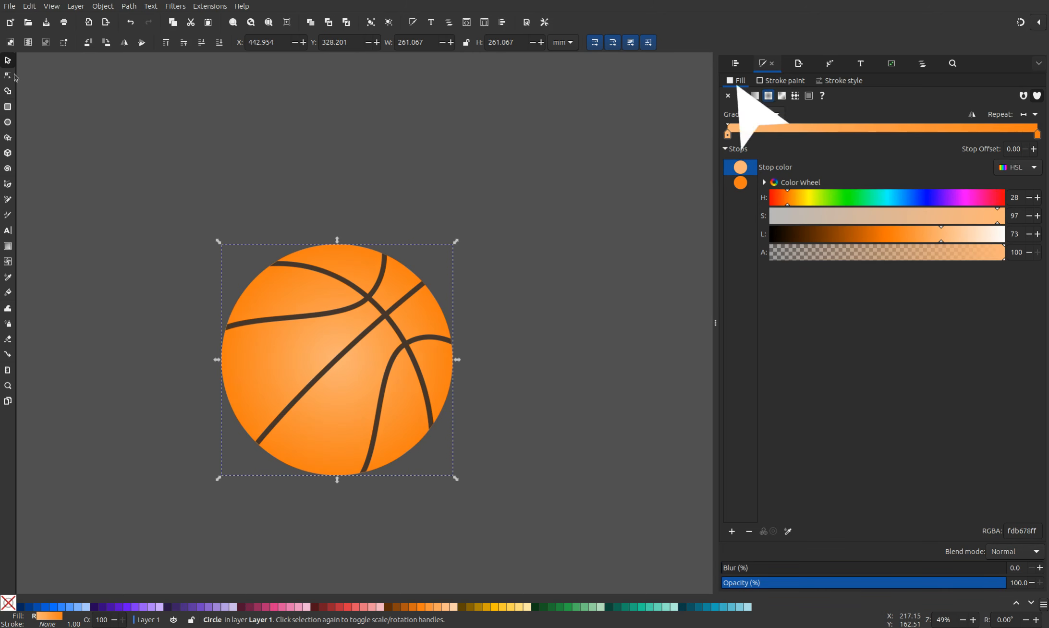
Step: Shift the radial gradient's center toward the ball's upper right and shorten both of its radii
key(g)
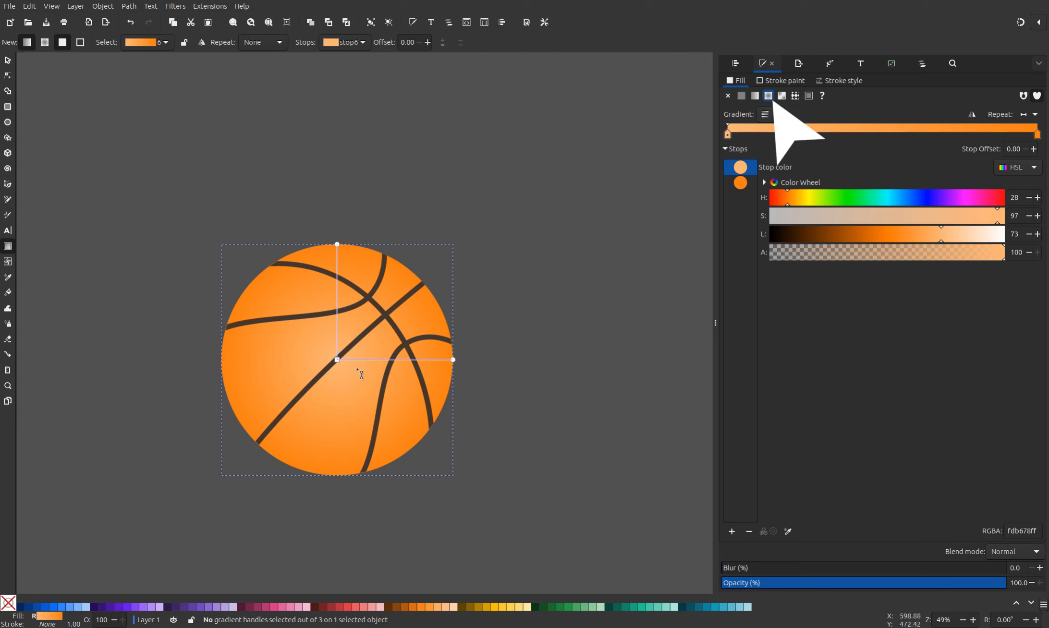
drag(336, 359, 379, 314)
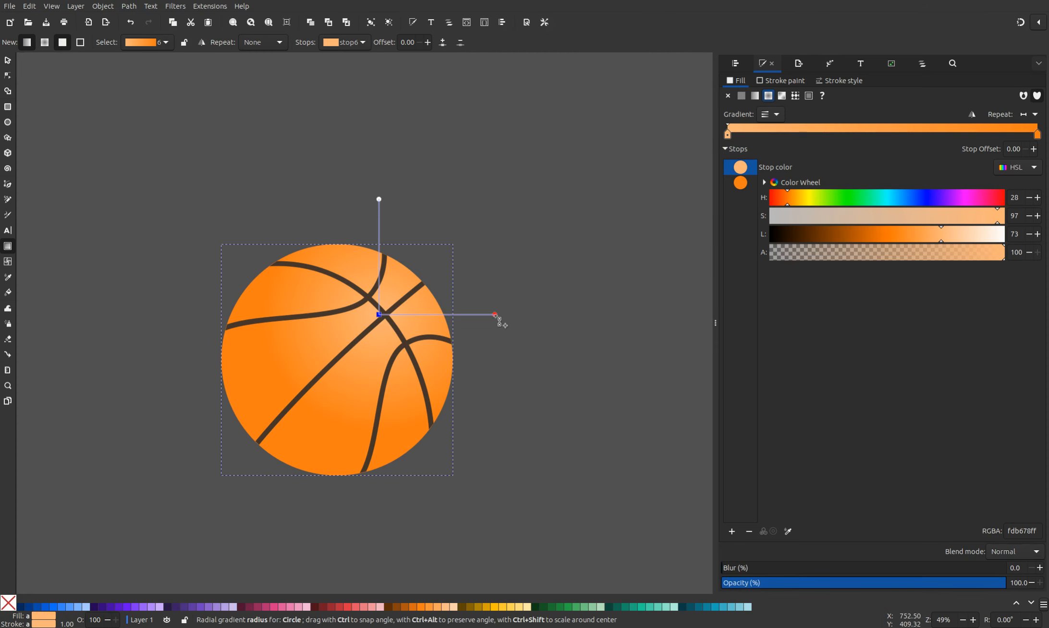
drag(495, 315, 467, 314)
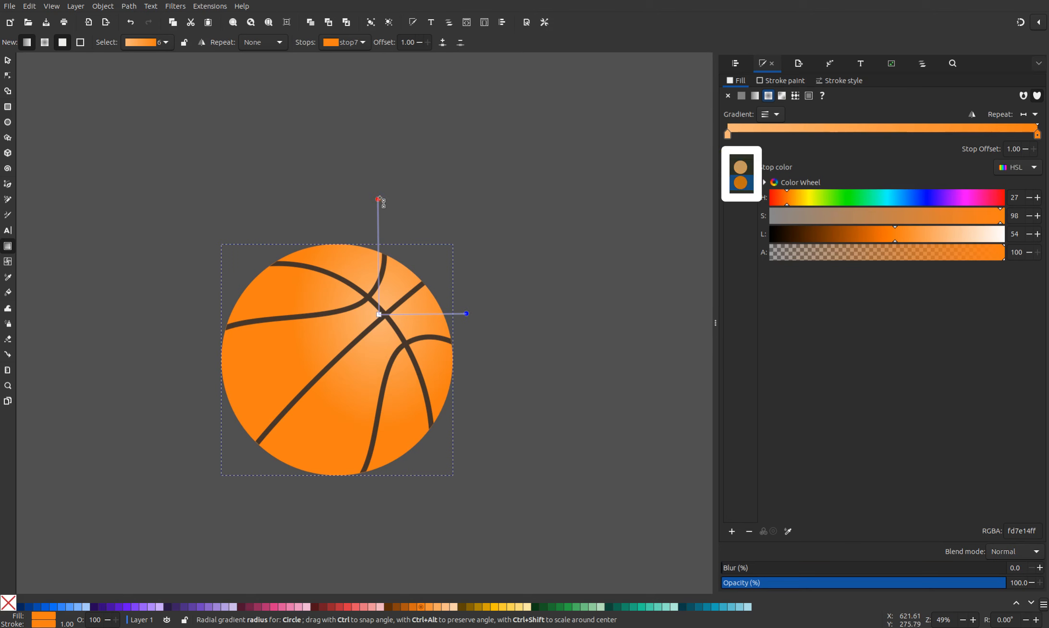
drag(378, 199, 377, 228)
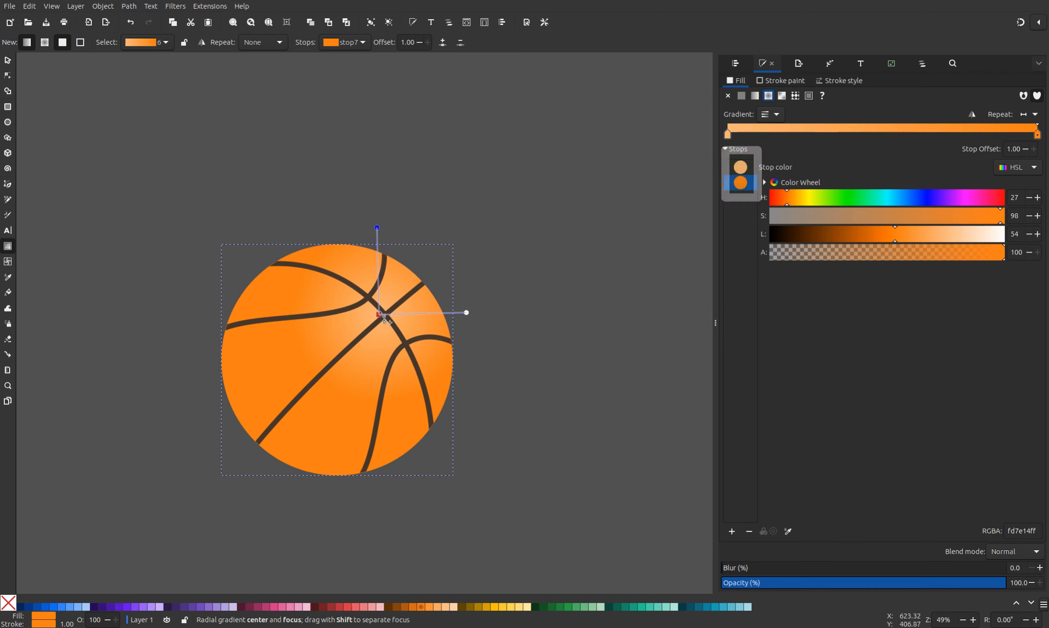
drag(379, 315, 369, 313)
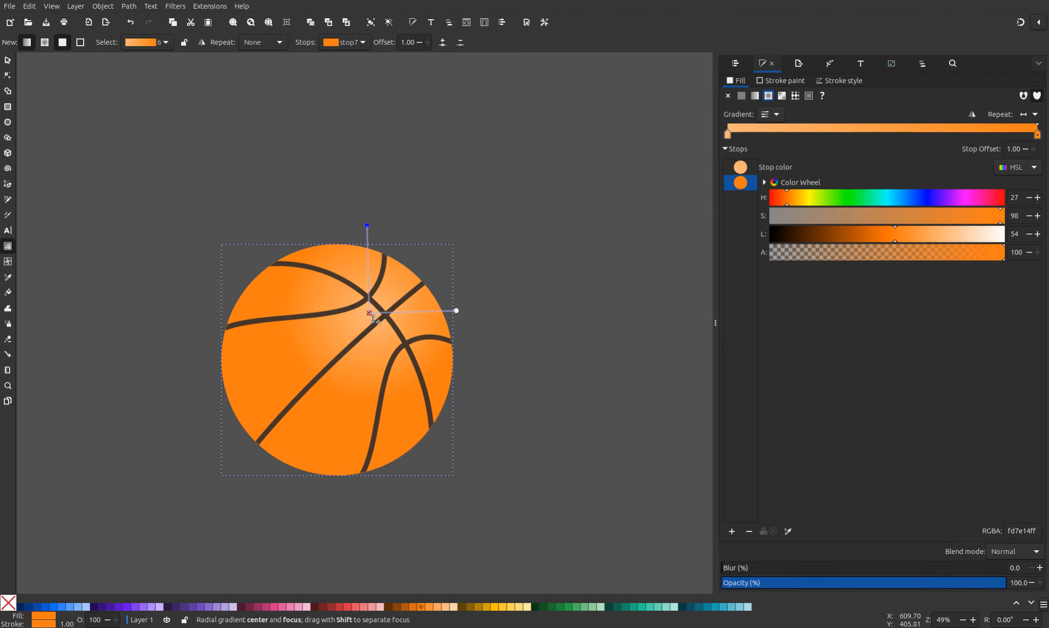
click(370, 313)
Step: Darken the outer stop of the ball's radial gradient to lightness 48 and shift its hue to 26
click(750, 186)
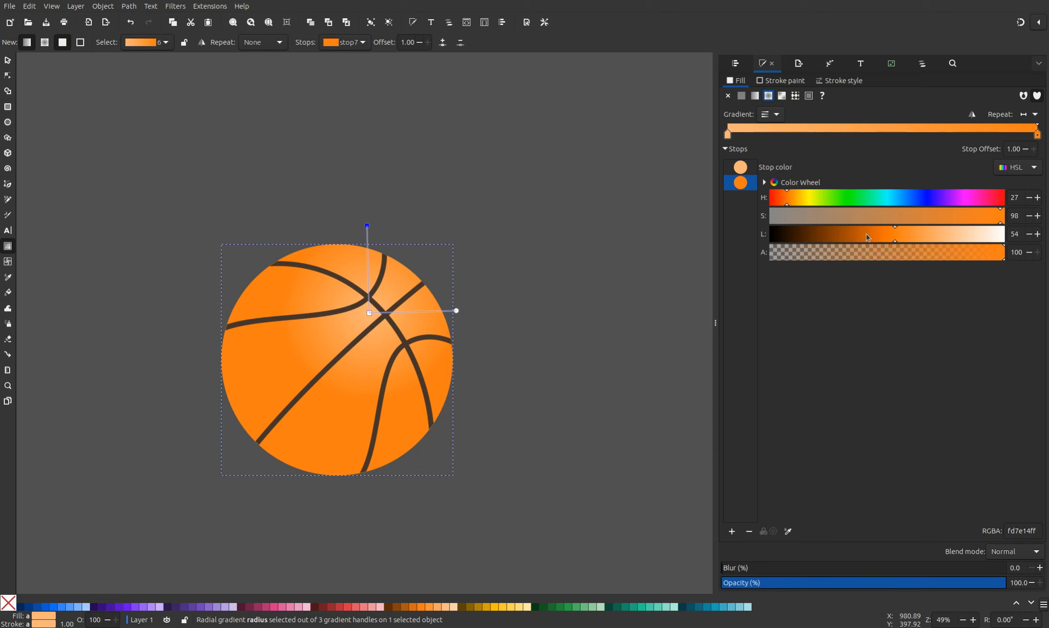
drag(882, 239, 881, 238)
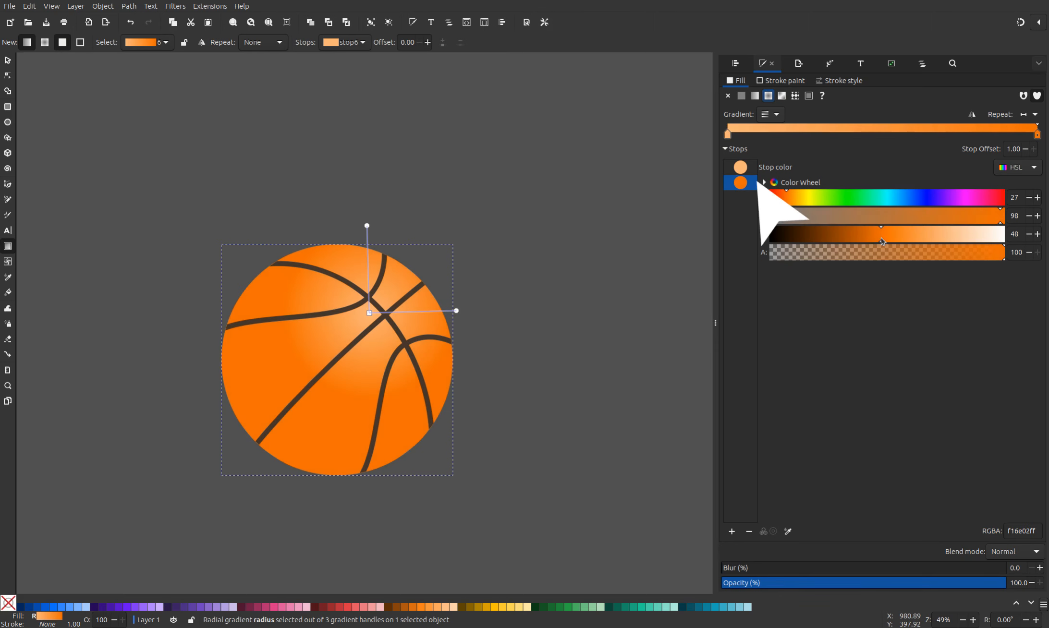
click(367, 226)
drag(793, 201, 786, 198)
click(367, 226)
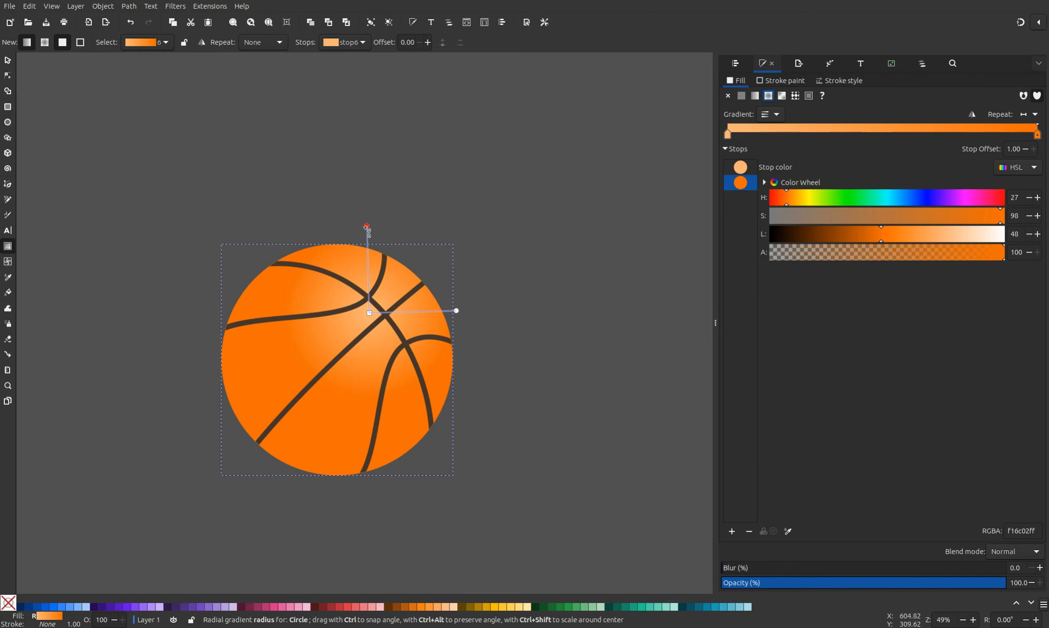
drag(791, 201, 787, 201)
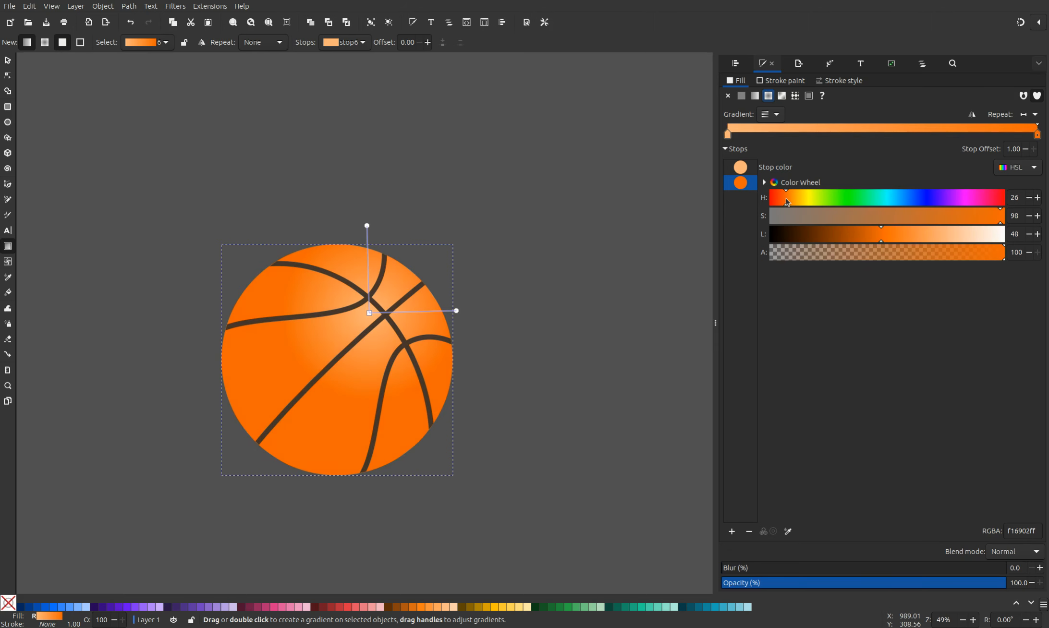
Step: Shift the center stop of the ball's radial gradient to a yellow tint with hue 44
click(369, 313)
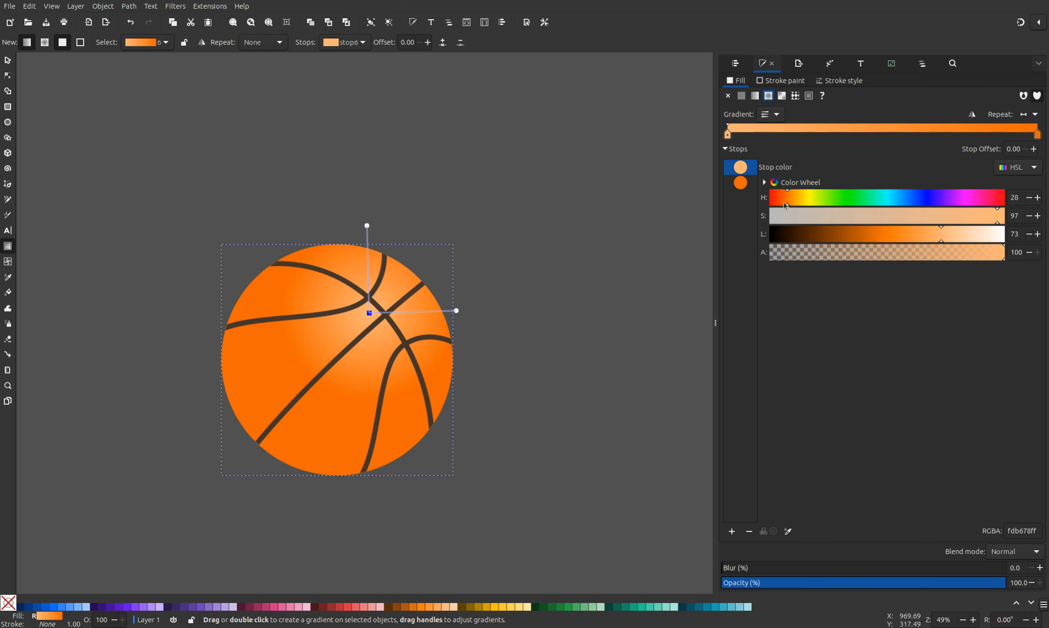
click(794, 200)
drag(795, 199, 798, 199)
Step: Duplicate the ball's circle and fill the copy with flat amber yellow
click(7, 60)
click(221, 169)
click(273, 353)
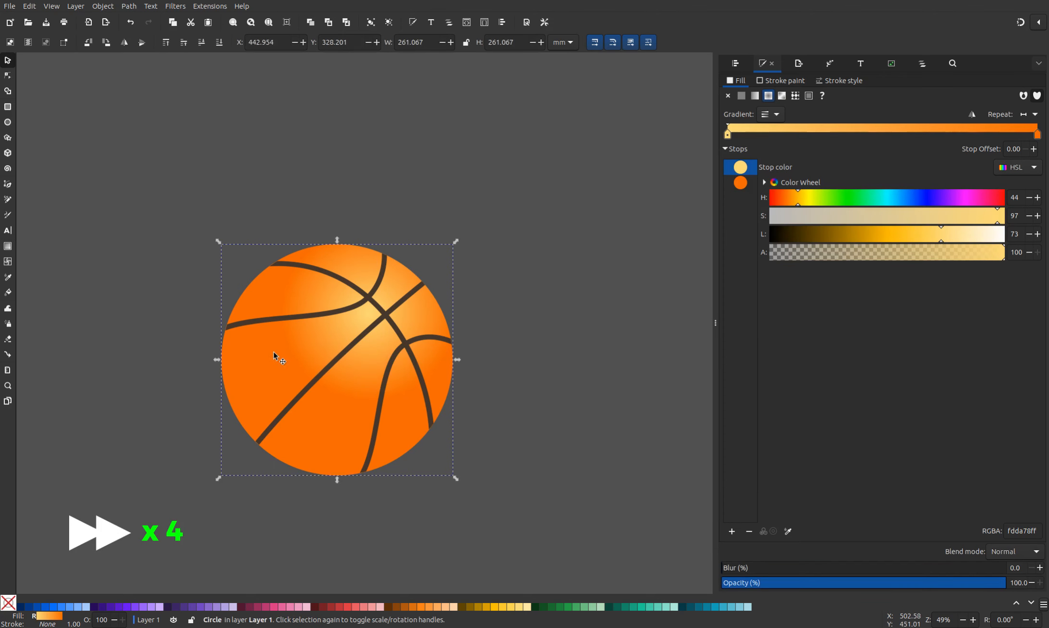
right_click(272, 351)
click(341, 399)
click(282, 607)
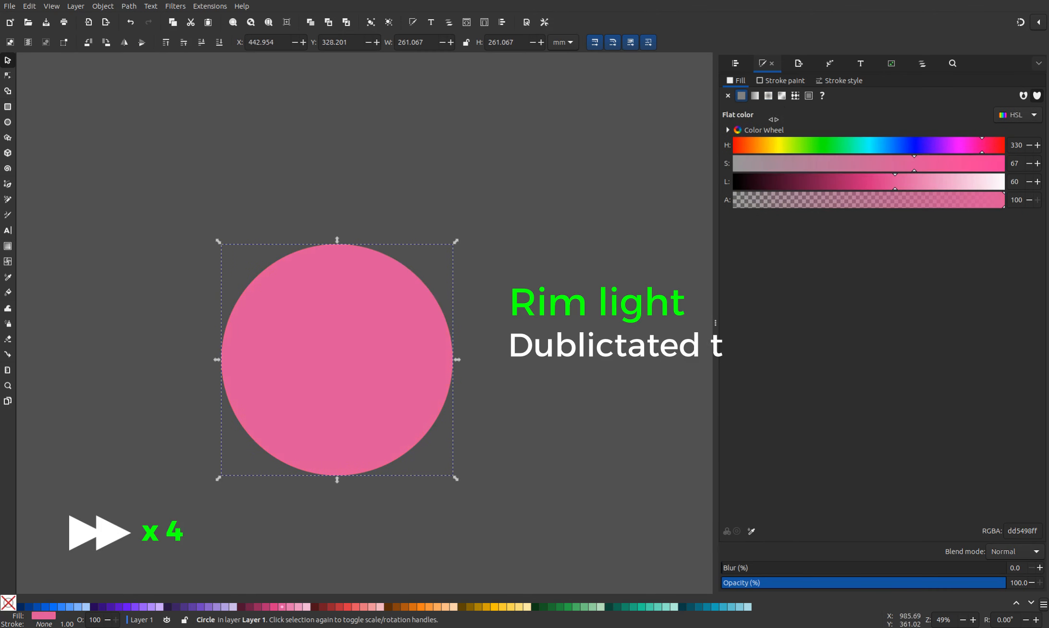
click(495, 606)
Step: Give the copy a reversed radial gradient with a transparent center stop at offset 0.82 and hue 26, leaving a yellow rim
click(768, 96)
click(972, 114)
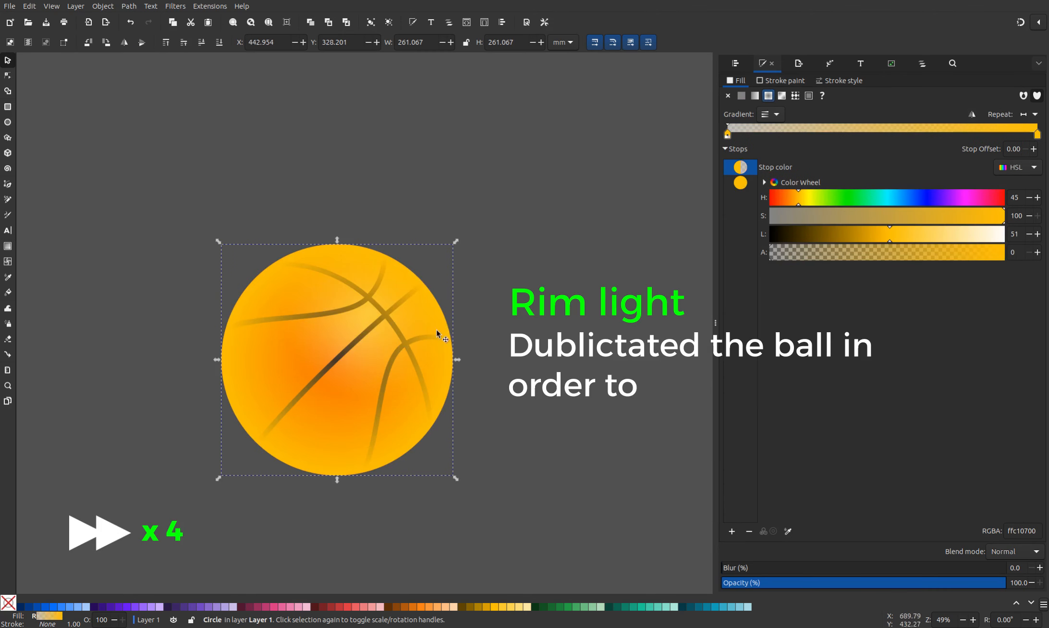
drag(728, 134, 981, 133)
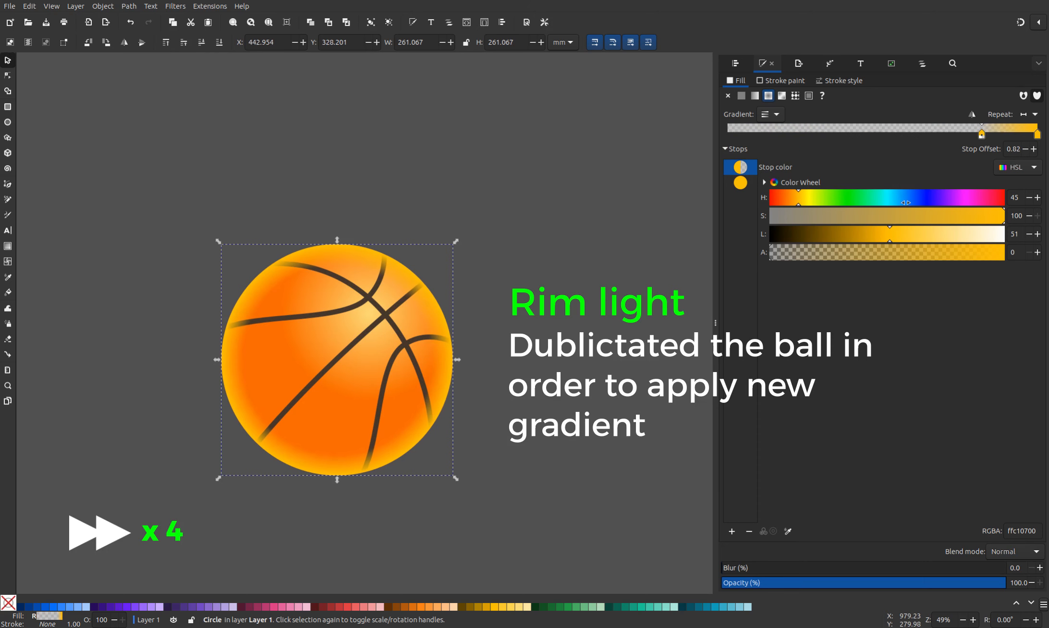
click(797, 200)
drag(797, 201, 785, 198)
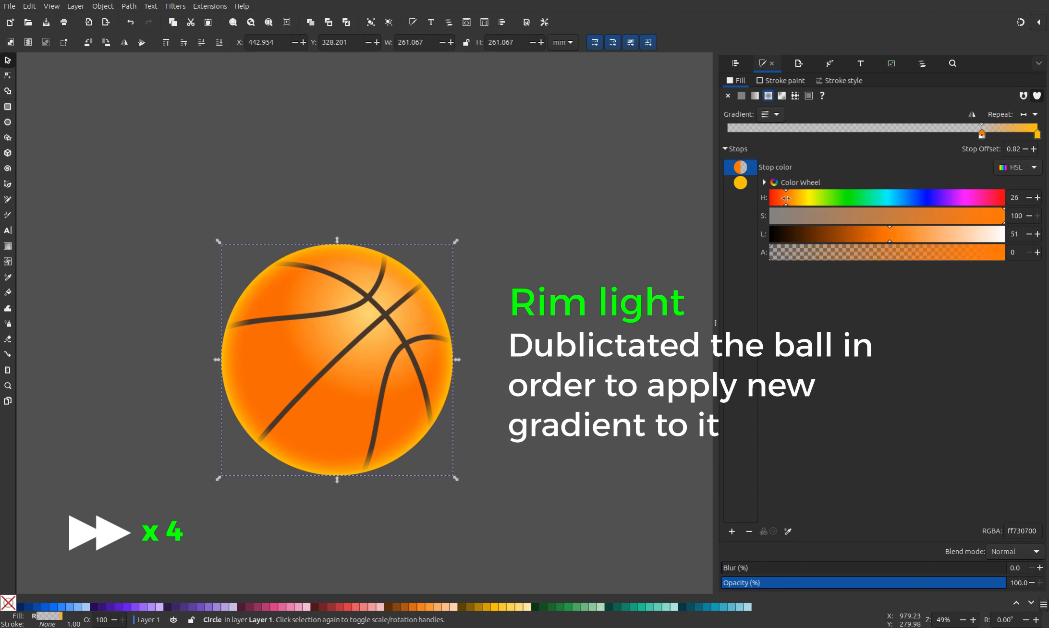
Step: Lower the opacity of the rim light circle to about 80%
click(345, 121)
click(414, 435)
drag(963, 586, 948, 584)
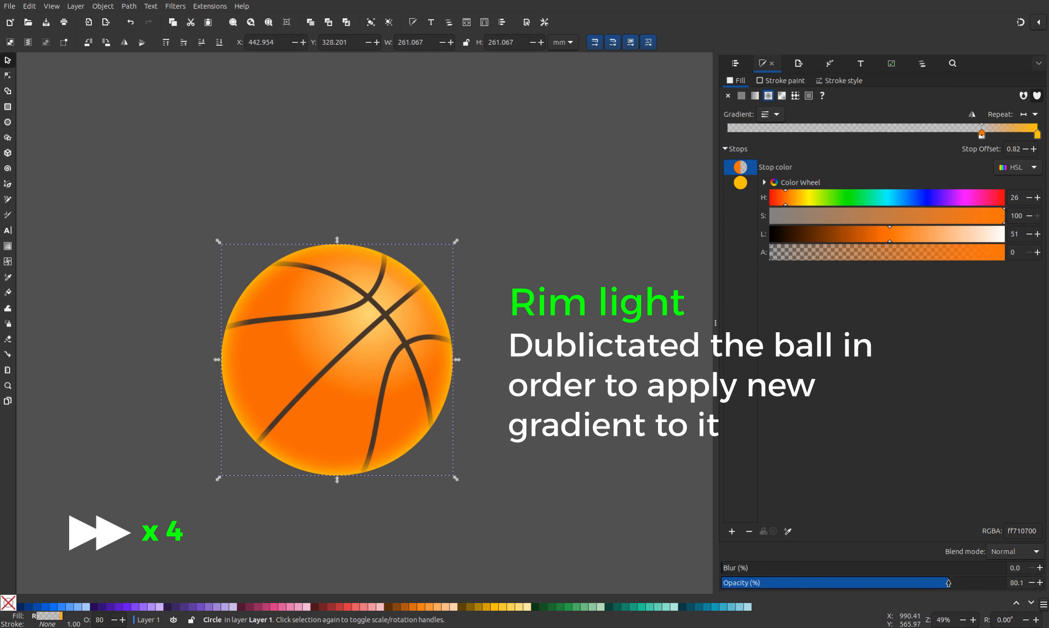
click(658, 447)
Step: Draw a flat yellow ellipse about 448 by 86 mm without a stroke and place it below the ball
scroll(515, 423, down, 2)
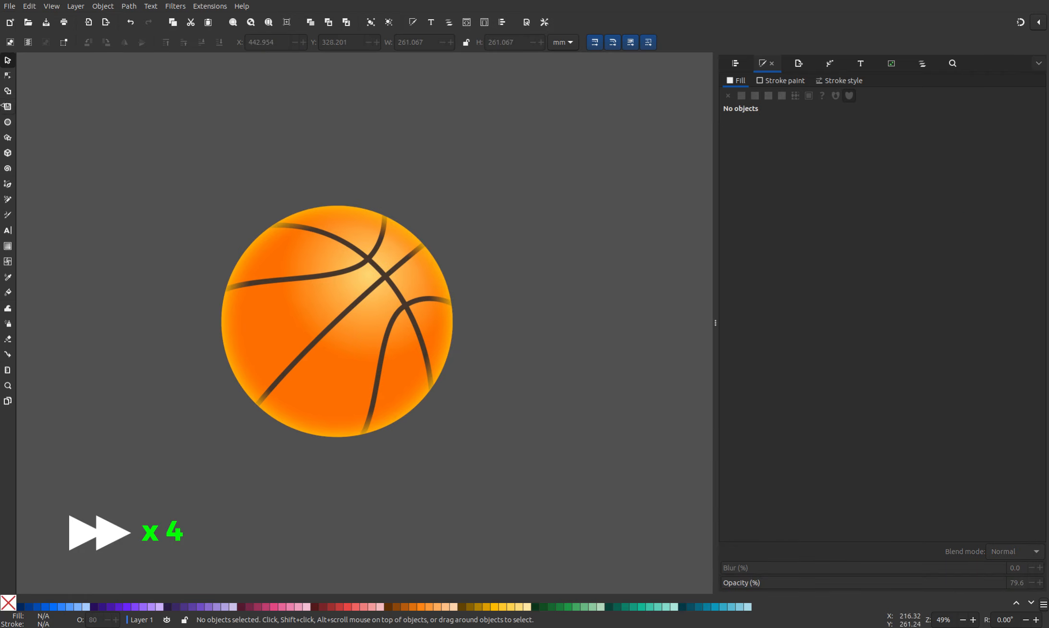
click(7, 107)
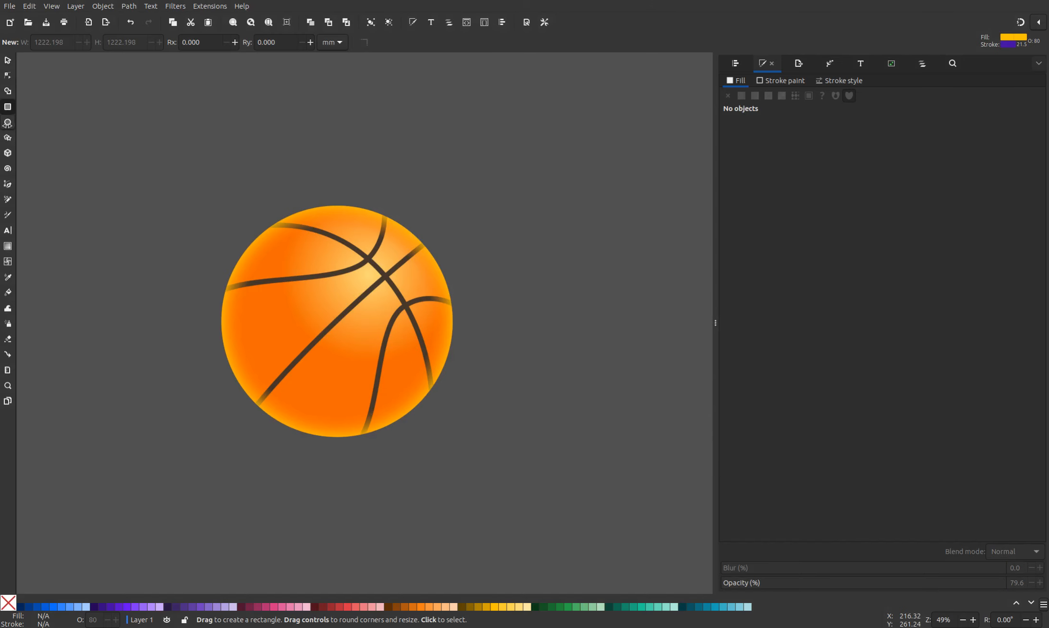
click(7, 122)
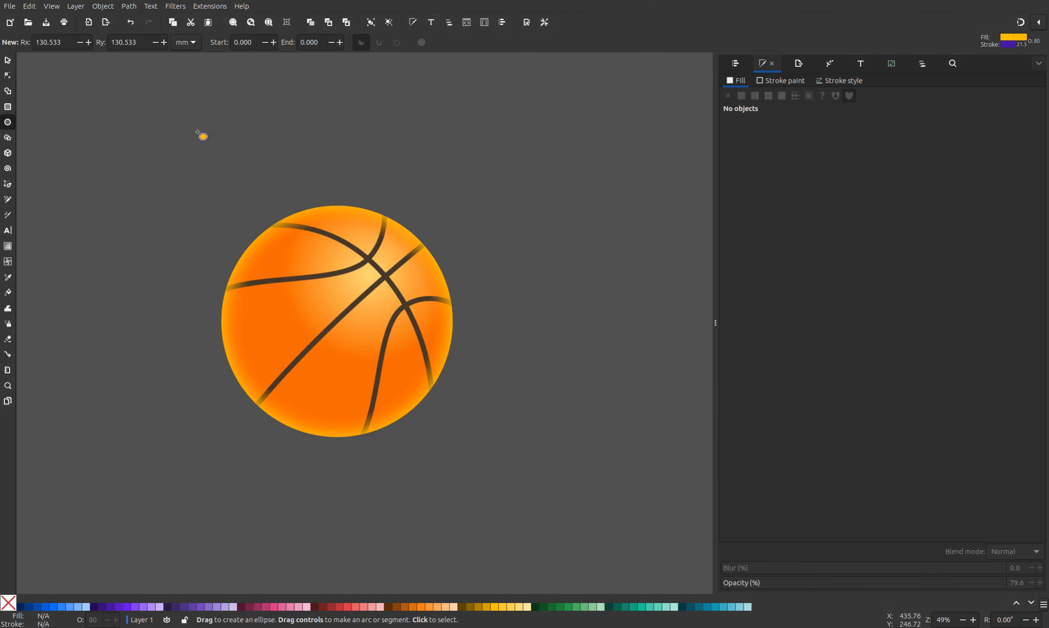
mouse_move(141, 120)
mouse_down()
mouse_move(241, 169)
mouse_move(539, 198)
mouse_up()
shift+click(8, 603)
key(s)
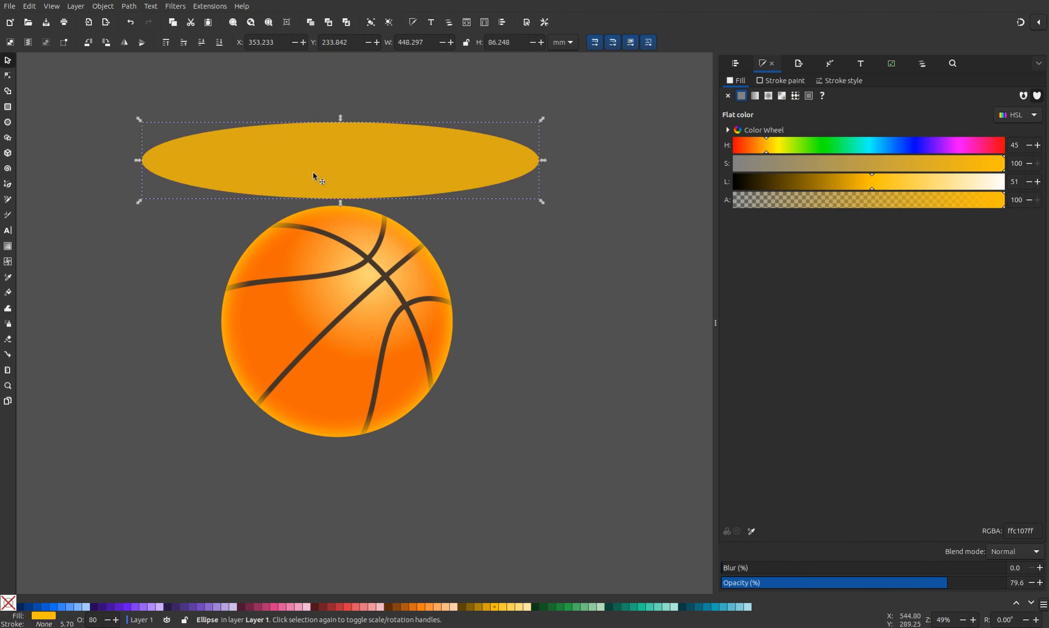
drag(313, 173, 339, 526)
Step: Duplicate the ellipse, shrink the copy and position it inside the original near its upper edge
right_click(339, 529)
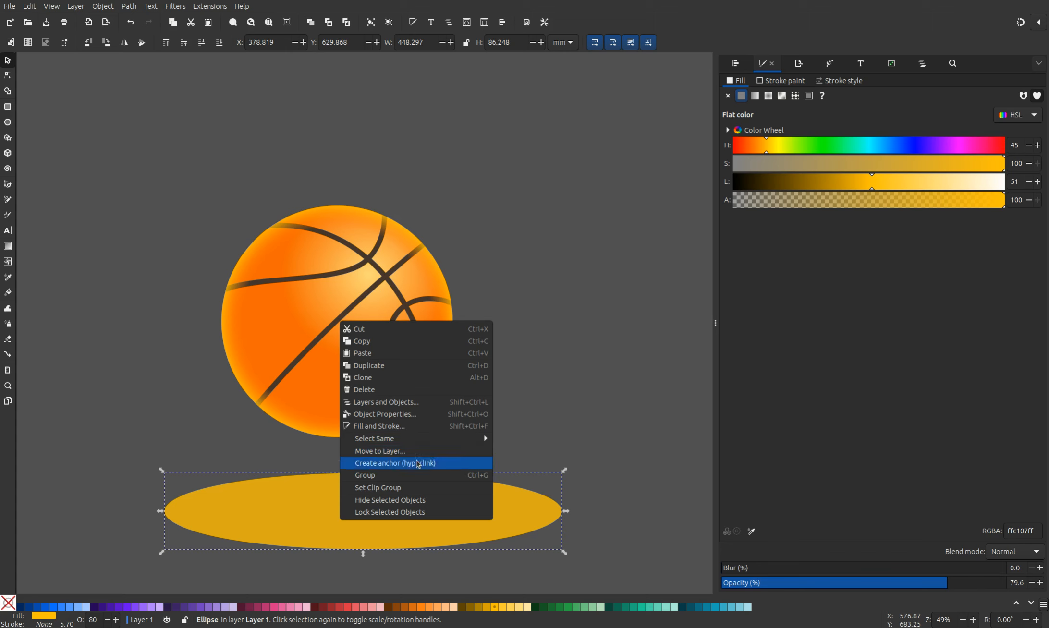
click(417, 365)
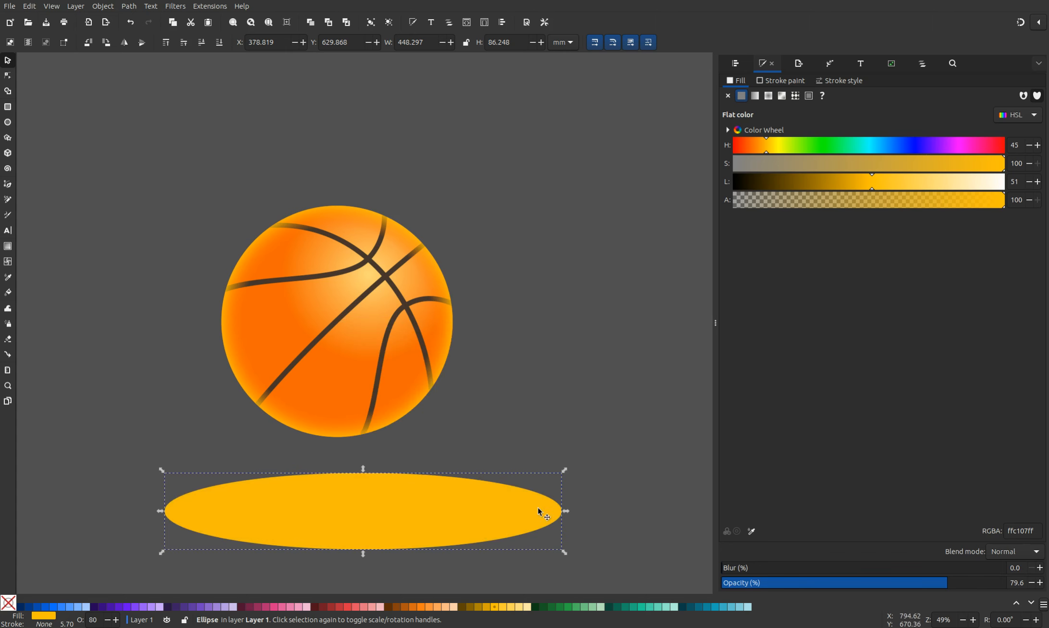
drag(461, 515, 464, 497)
drag(564, 452, 546, 456)
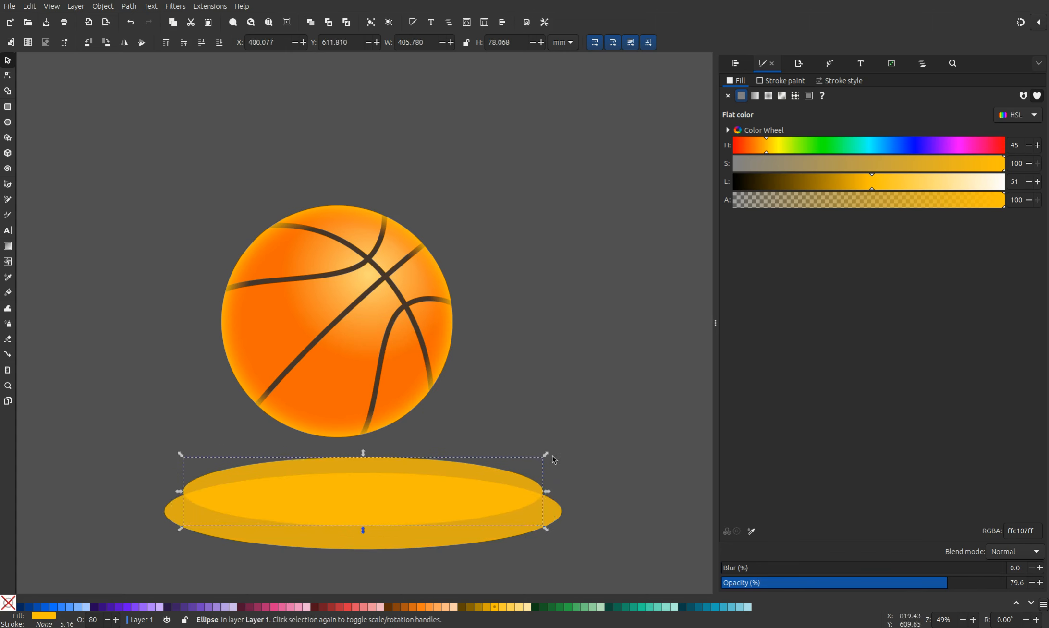
mouse_move(392, 524)
mouse_down()
mouse_move(363, 529)
mouse_move(393, 512)
mouse_up()
Step: Cut the smaller ellipse out of the larger one with the Shape Builder, keeping only the outer ring
shift+click(452, 540)
key(x)
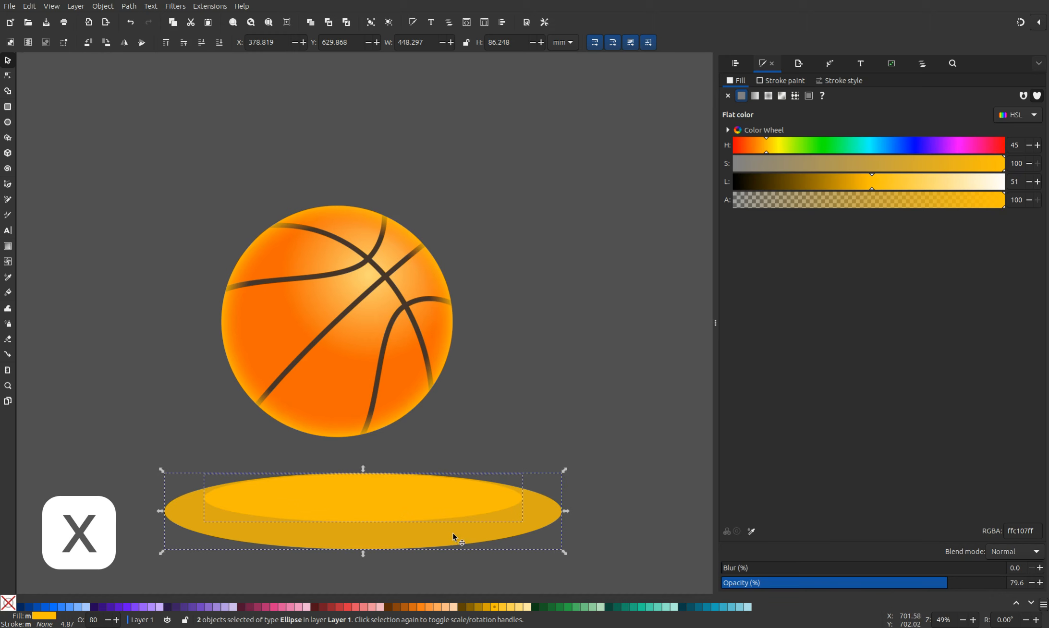
click(479, 525)
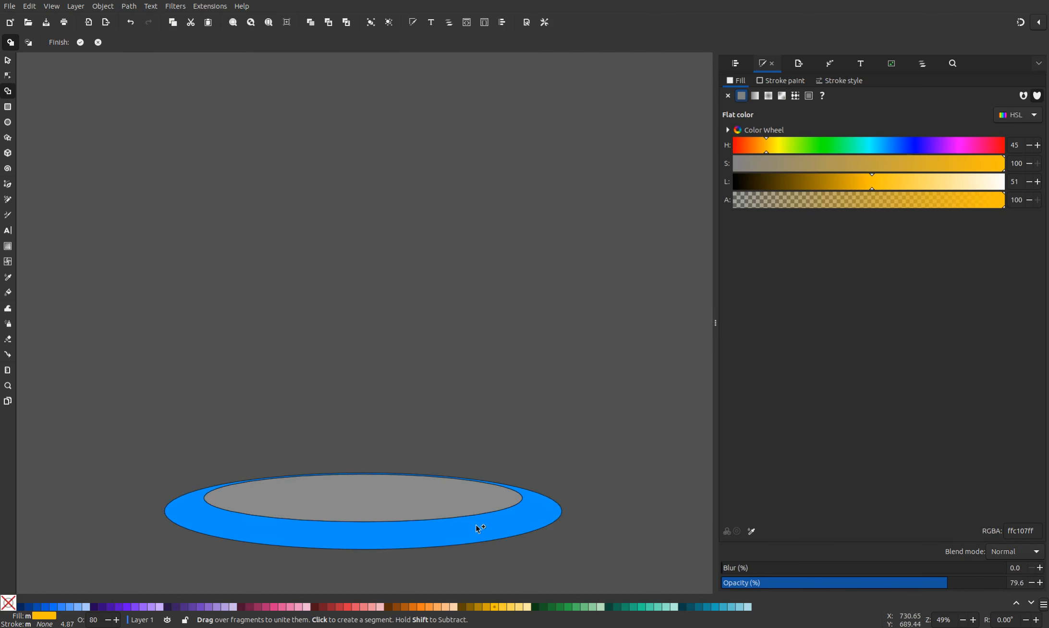
key(Return)
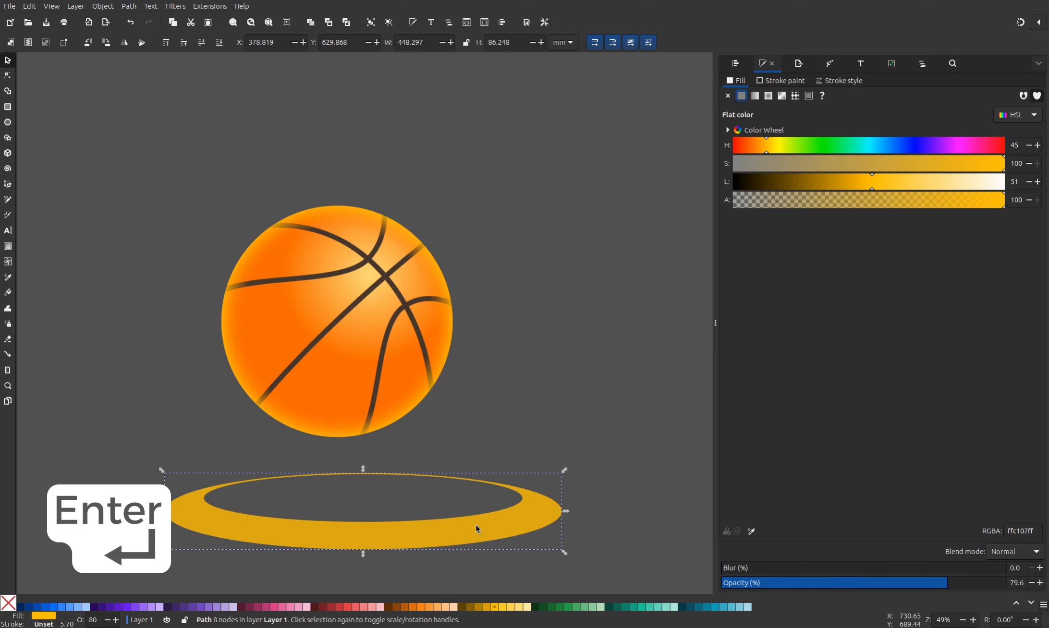
click(571, 456)
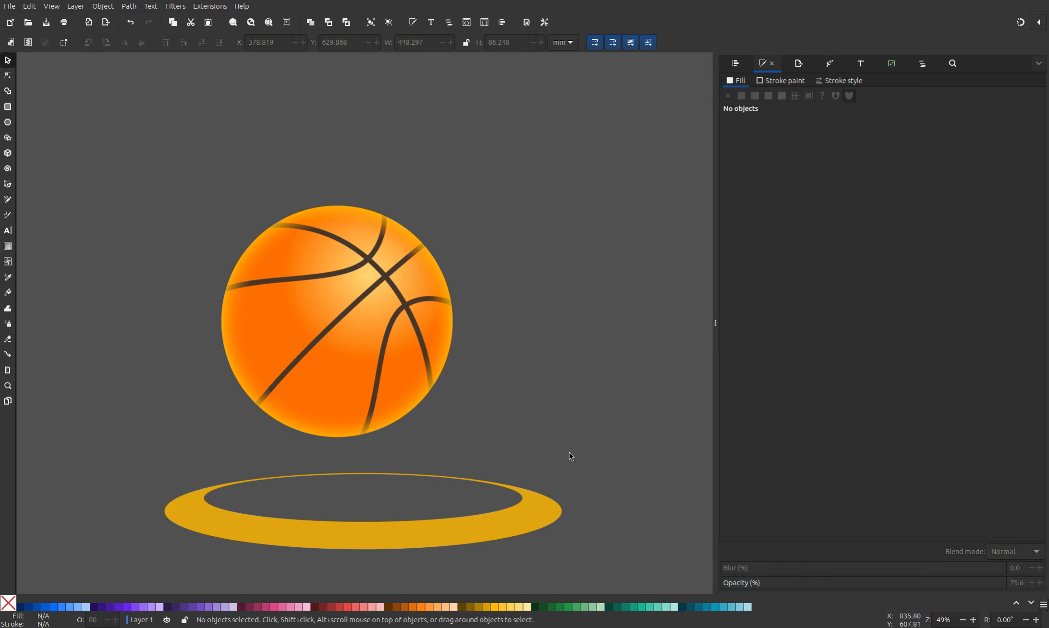
Step: Move the ring onto the ball and center it on the ball's circle both horizontally and vertically
drag(522, 521, 491, 354)
shift+click(333, 334)
click(736, 63)
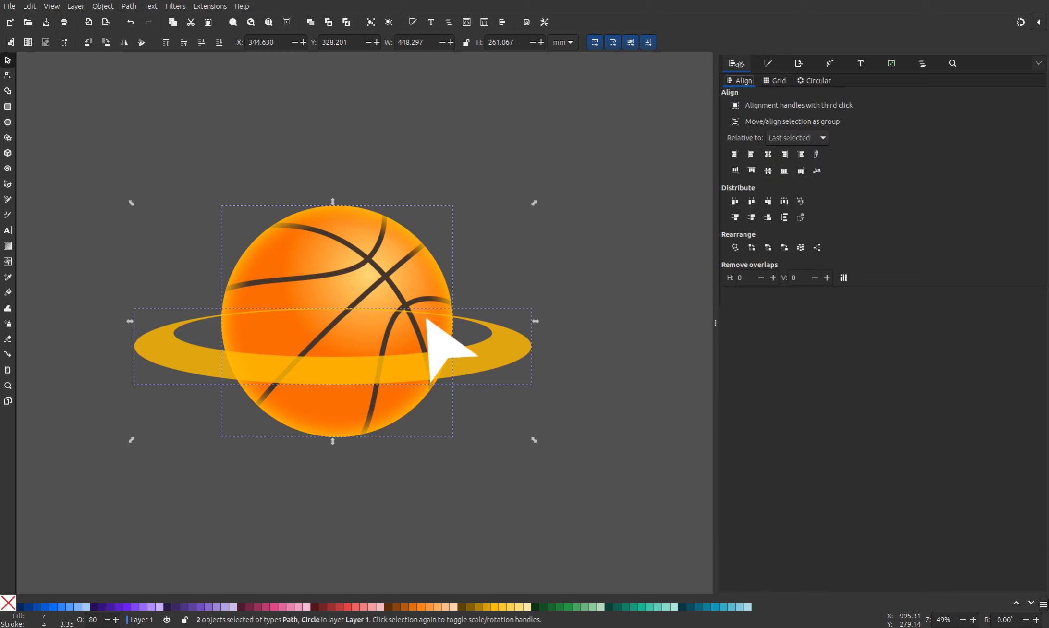
click(768, 154)
click(768, 170)
click(613, 208)
Step: Rotate the ring clockwise around the ball so that its right end slopes downward
click(521, 336)
click(521, 336)
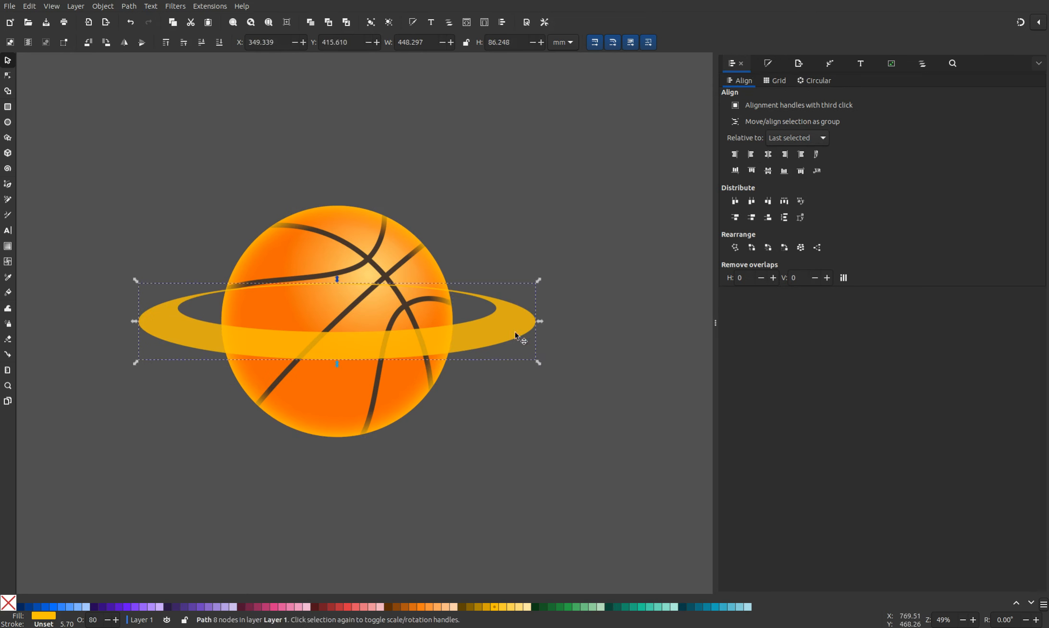
drag(539, 364, 508, 417)
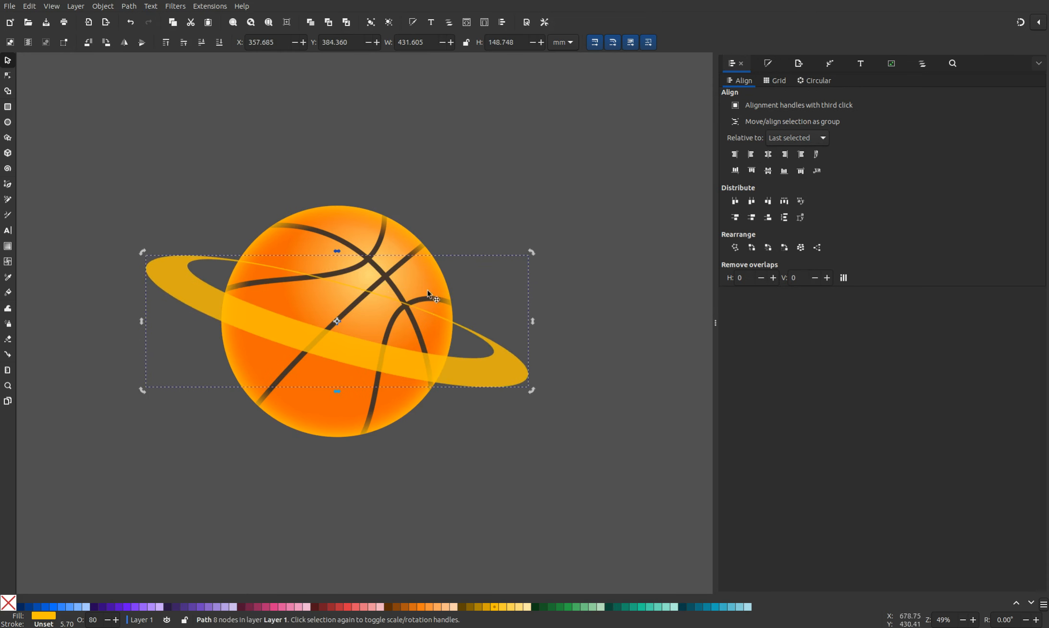
Step: Duplicate the ball's circle and use it with the Shape Builder to remove the ring's thin back part crossing the ball
right_click(375, 313)
click(475, 356)
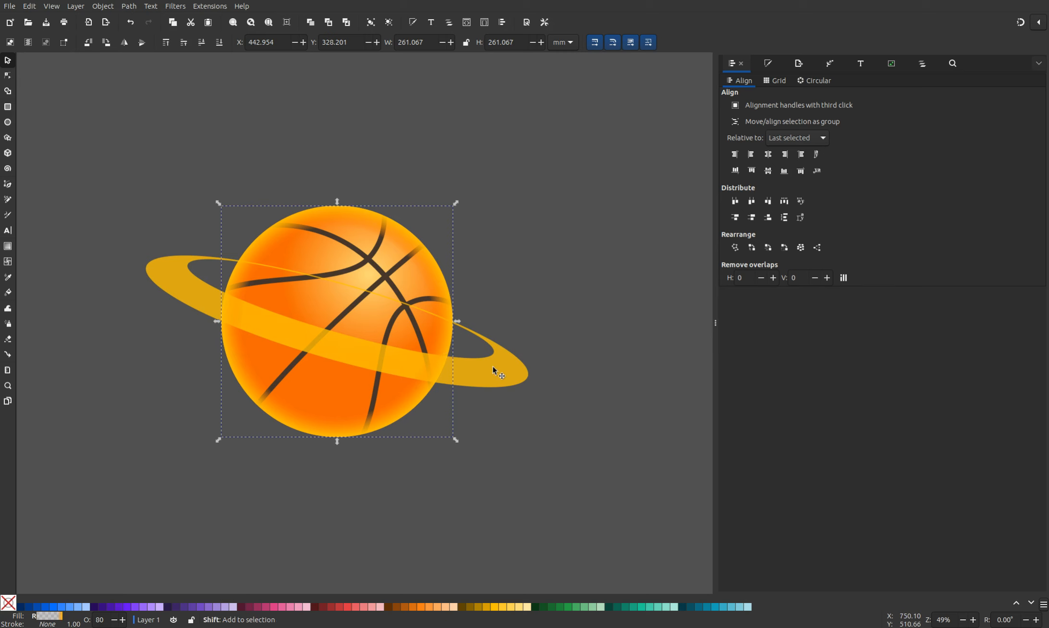
key(x)
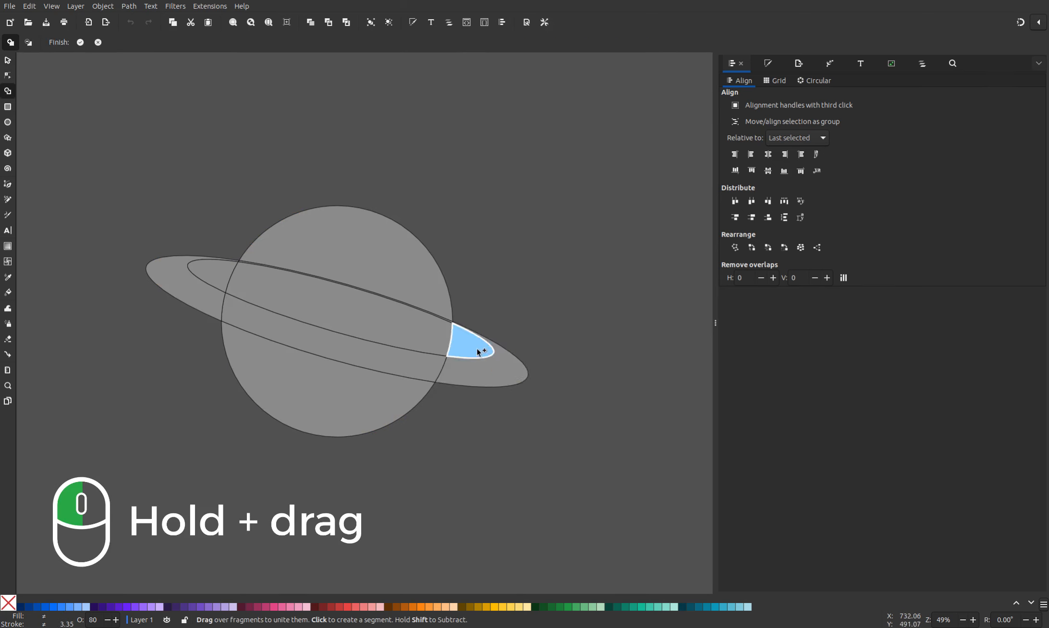
mouse_move(499, 368)
mouse_down()
mouse_move(417, 369)
mouse_move(192, 298)
mouse_up()
key(Return)
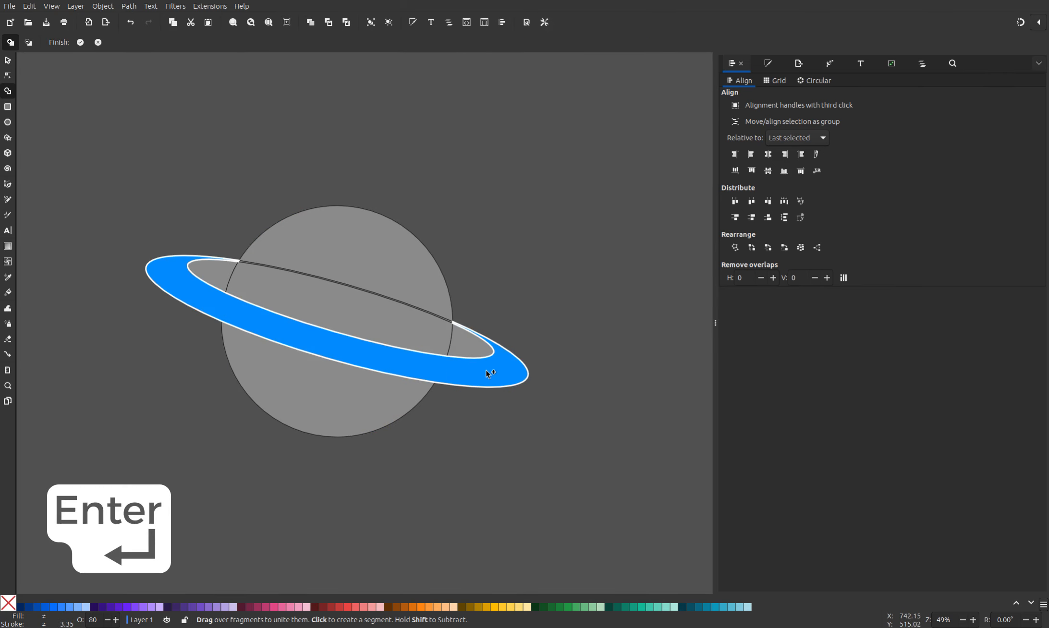
click(610, 390)
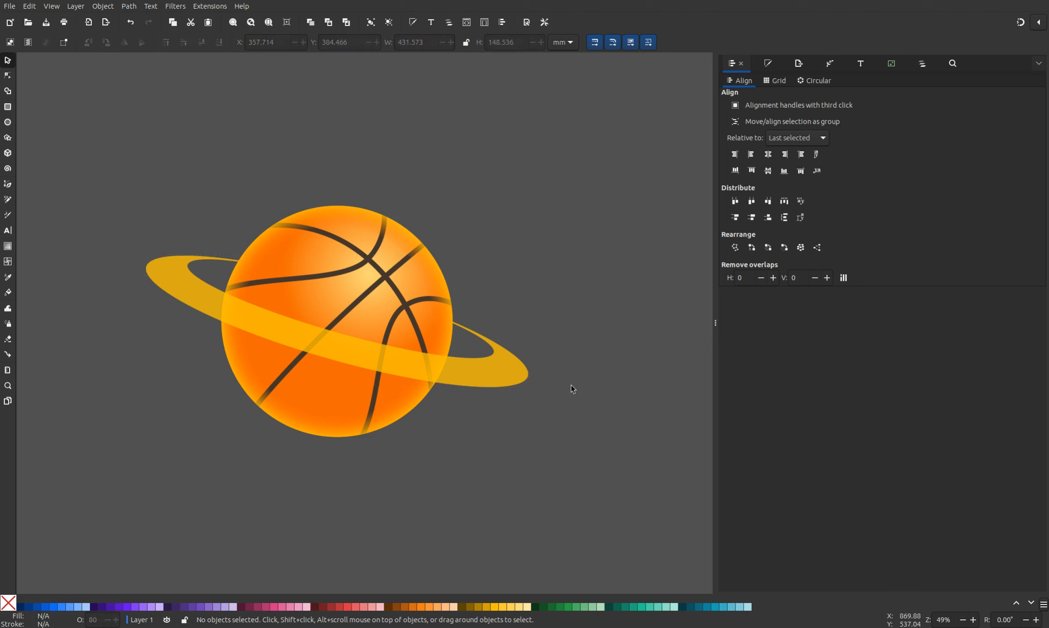
Step: Apply a radial gradient fill to the ring and set its opaque center stop to hue 32
click(512, 374)
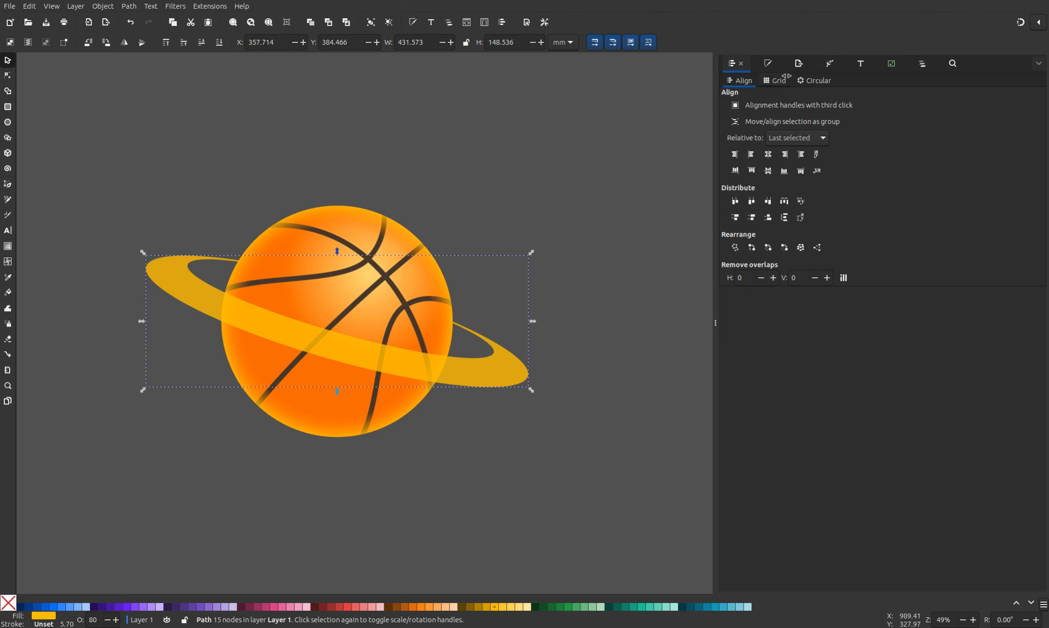
key(ctrl+shift+f)
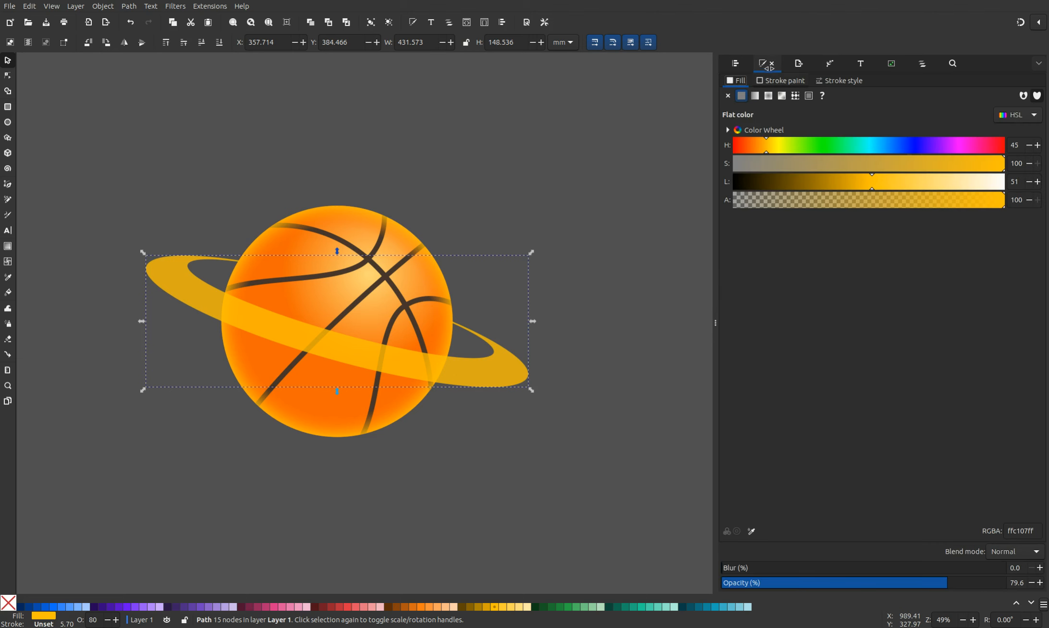
click(769, 95)
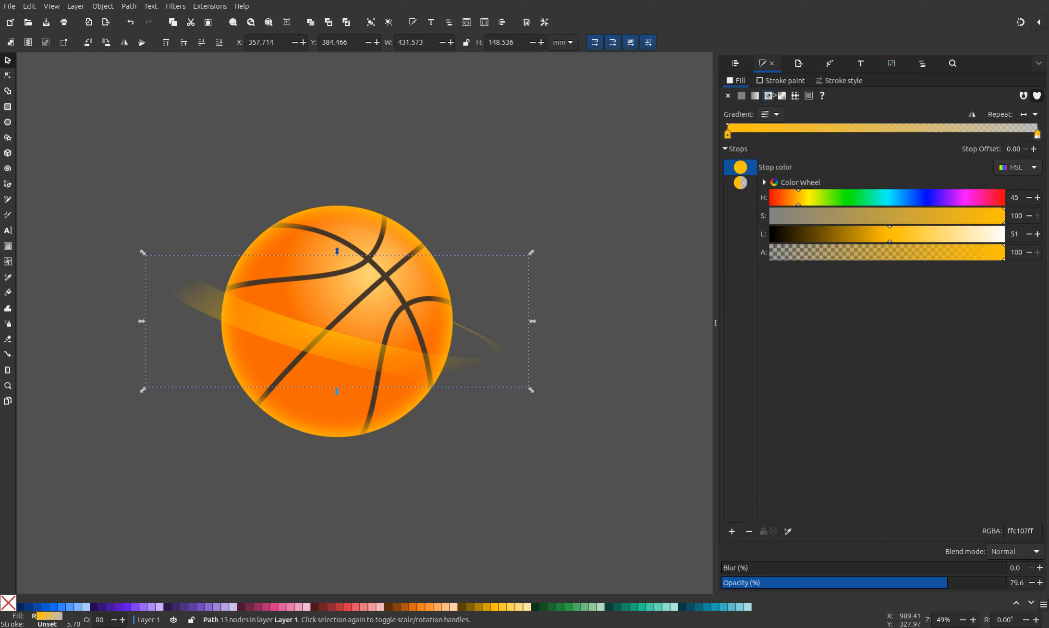
click(790, 197)
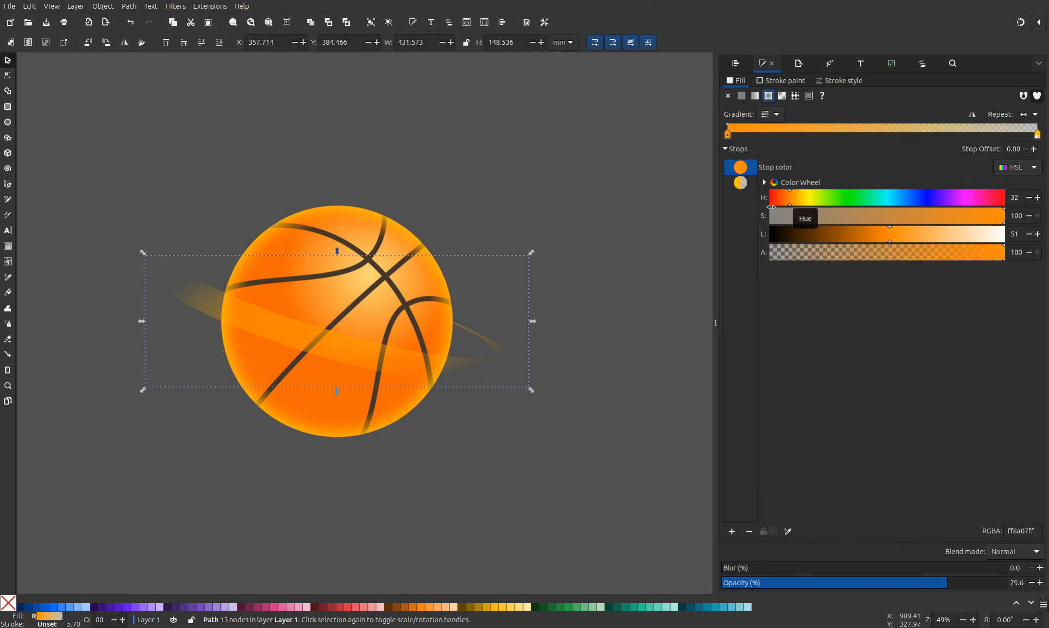
click(741, 183)
Step: Move the center of the ring's radial gradient slightly down and to the left
click(378, 356)
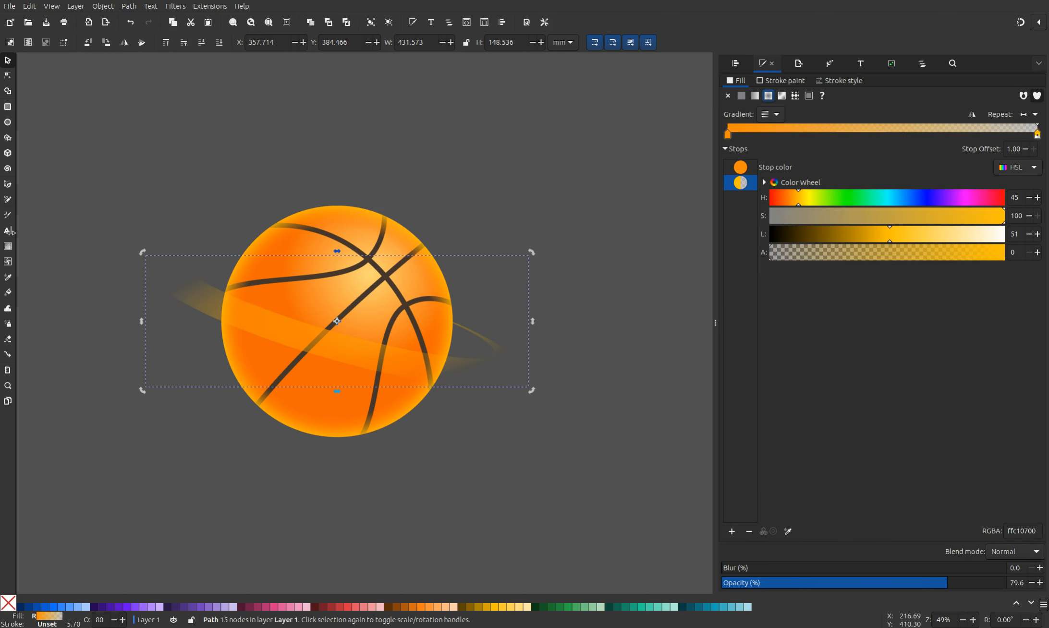
click(8, 246)
drag(337, 321, 332, 342)
click(8, 60)
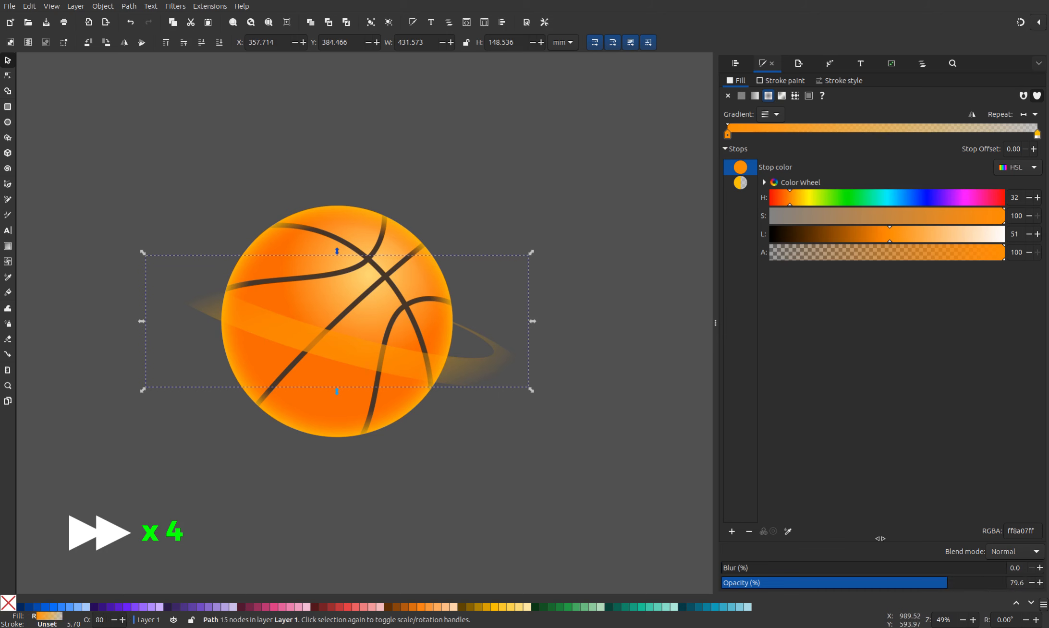
Step: Raise the ring's opacity to 100% and make its gradient linear, solid at its left end and fading out toward the right
click(1005, 583)
click(8, 245)
drag(523, 343, 528, 366)
click(740, 167)
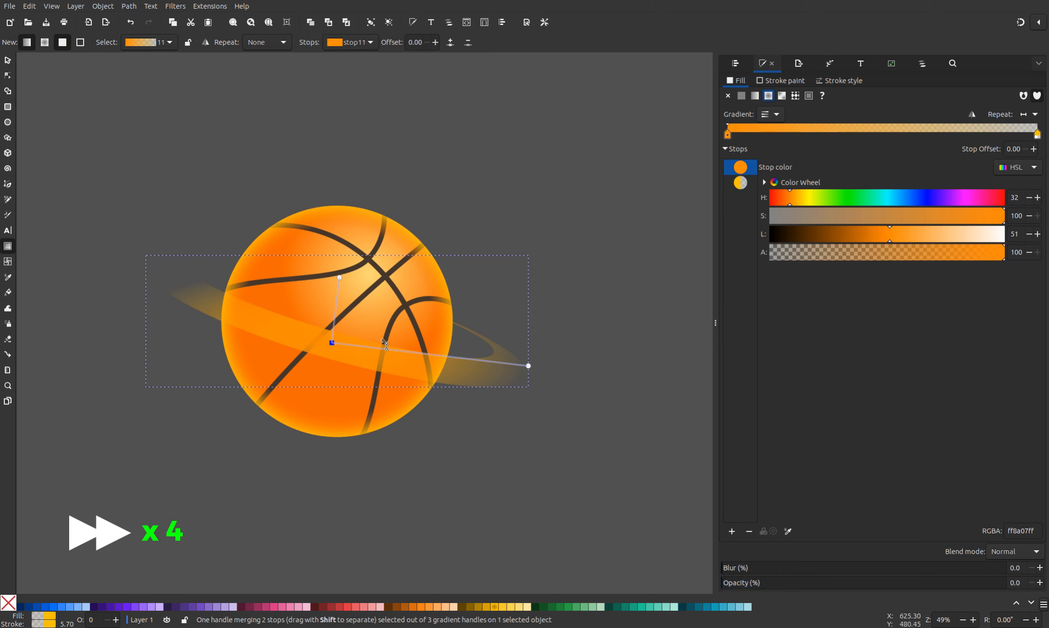
key(s)
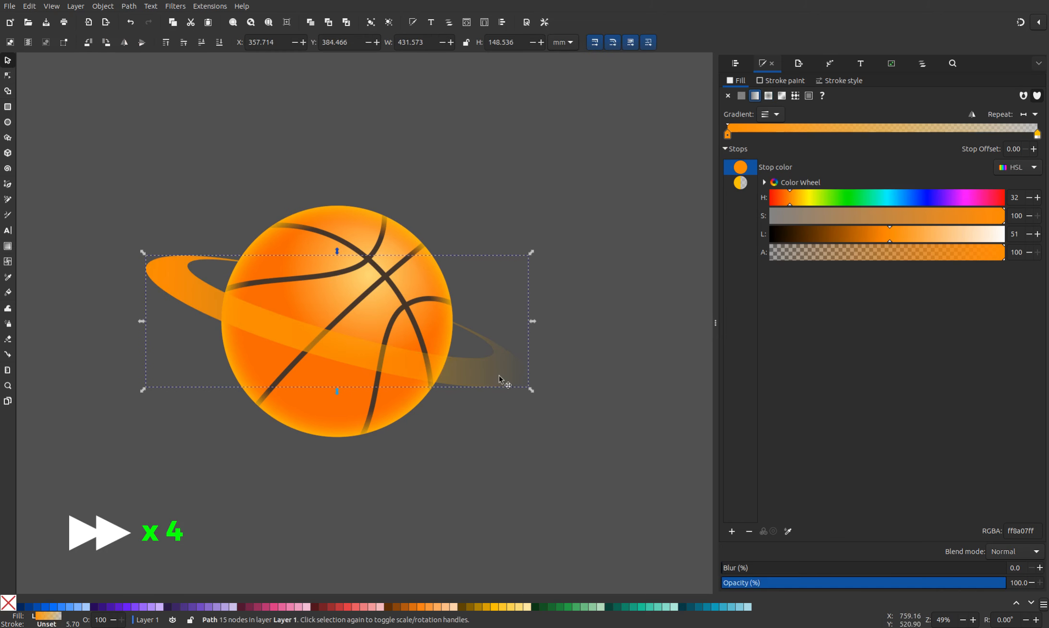
click(534, 420)
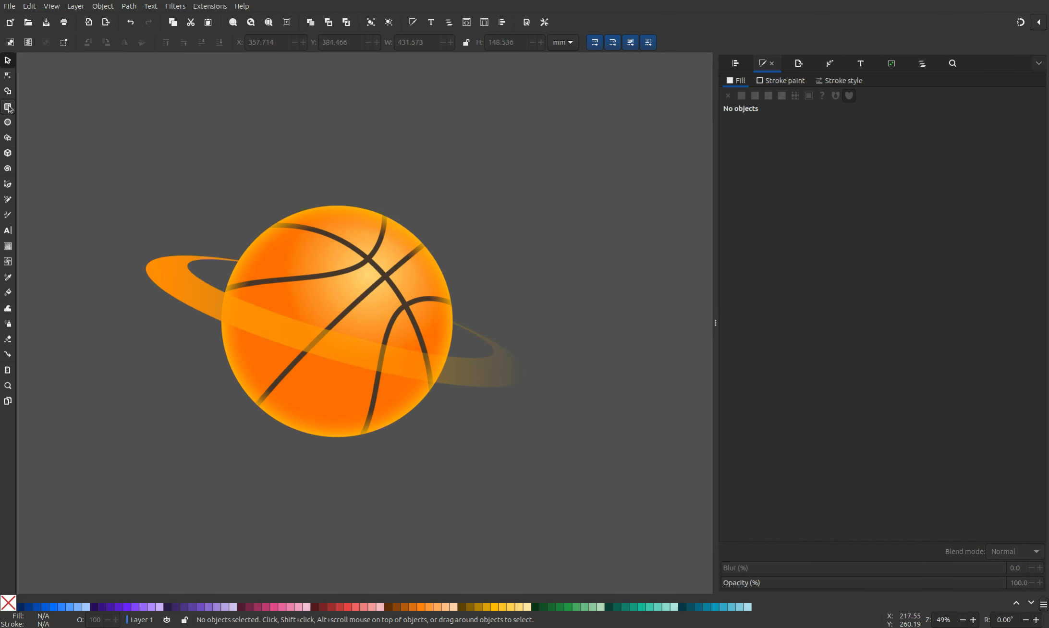
Step: Draw a star with a radius of about 68 mm above the ball and set its corners to 4
click(8, 107)
click(8, 138)
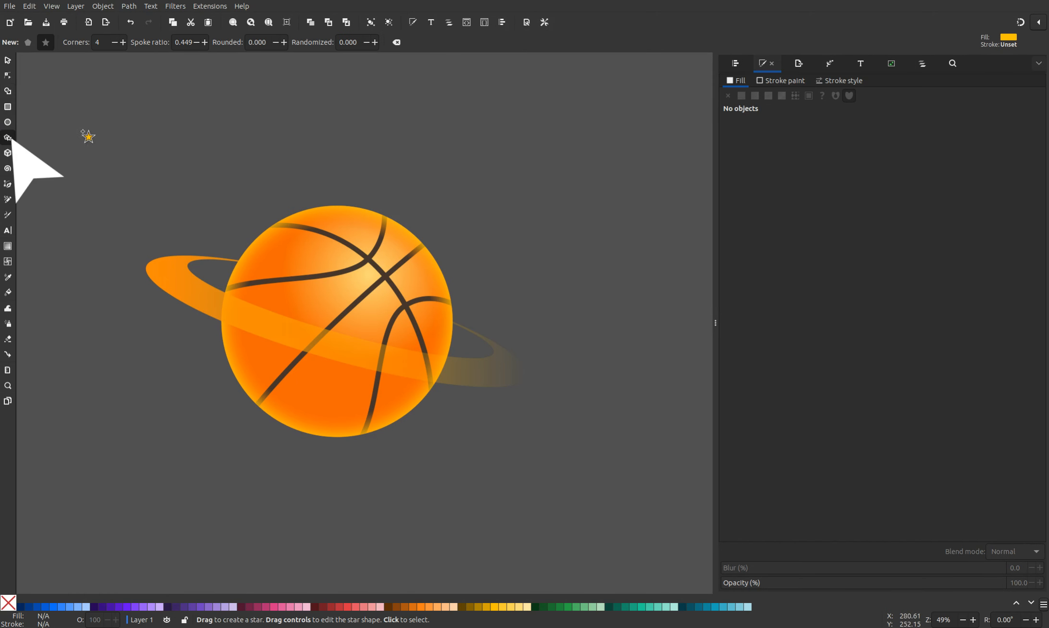
click(124, 43)
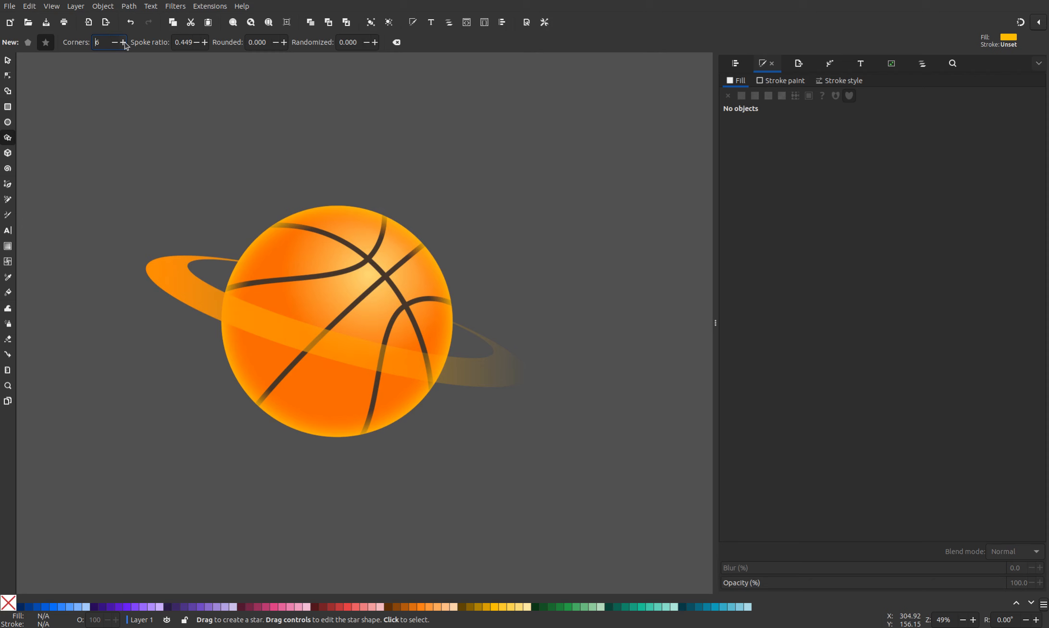
drag(262, 167, 261, 165)
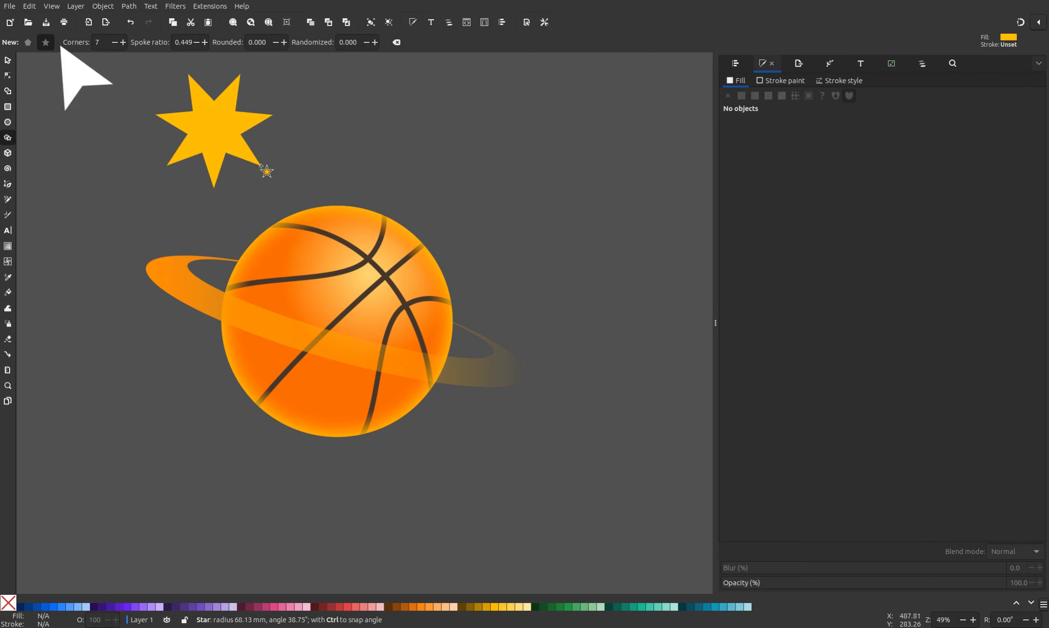
click(125, 43)
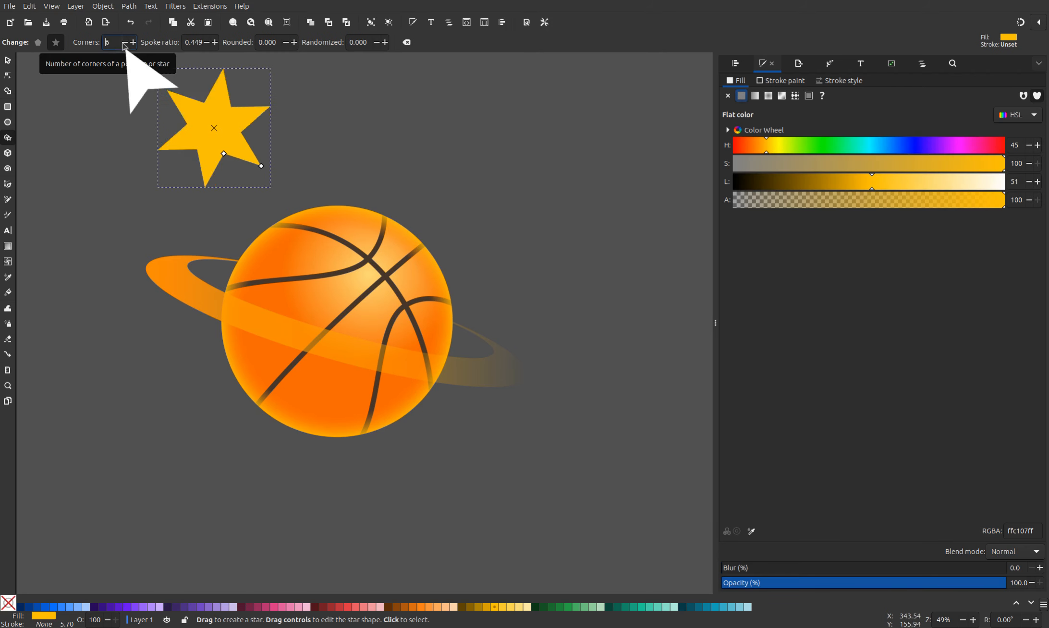
click(125, 42)
click(125, 42)
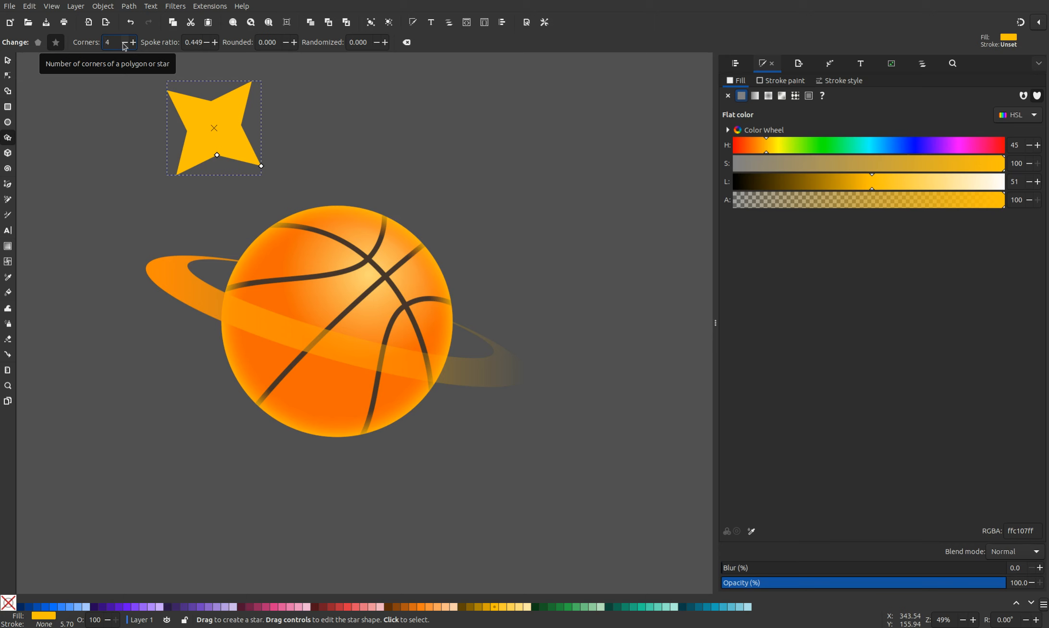
Step: Move the four-pointed star to the upper right of the ball, slim its arms and make it slightly smaller
click(6, 62)
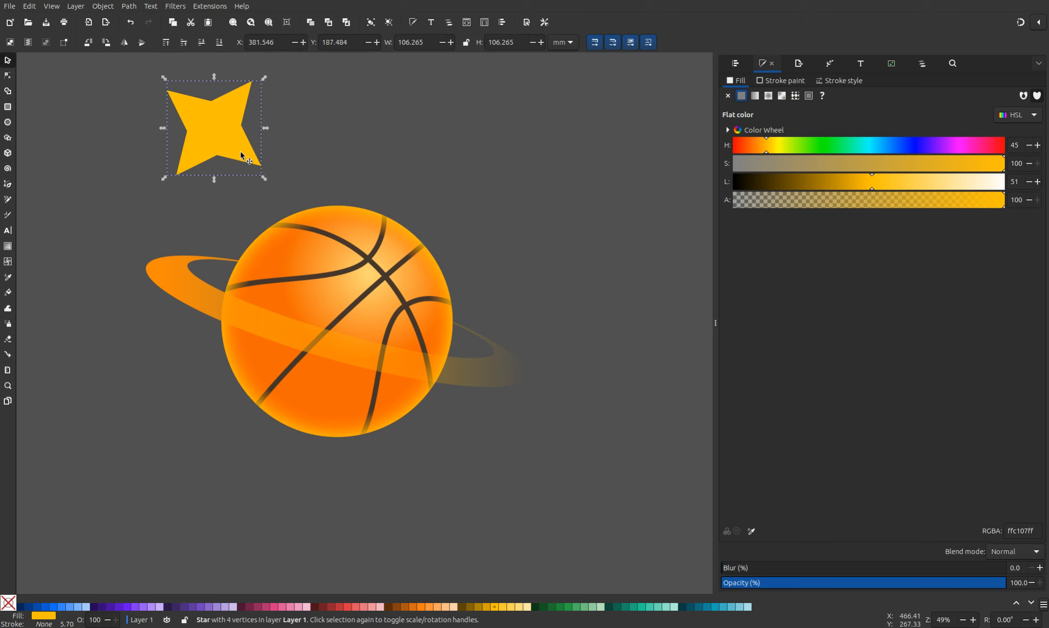
drag(242, 155, 550, 247)
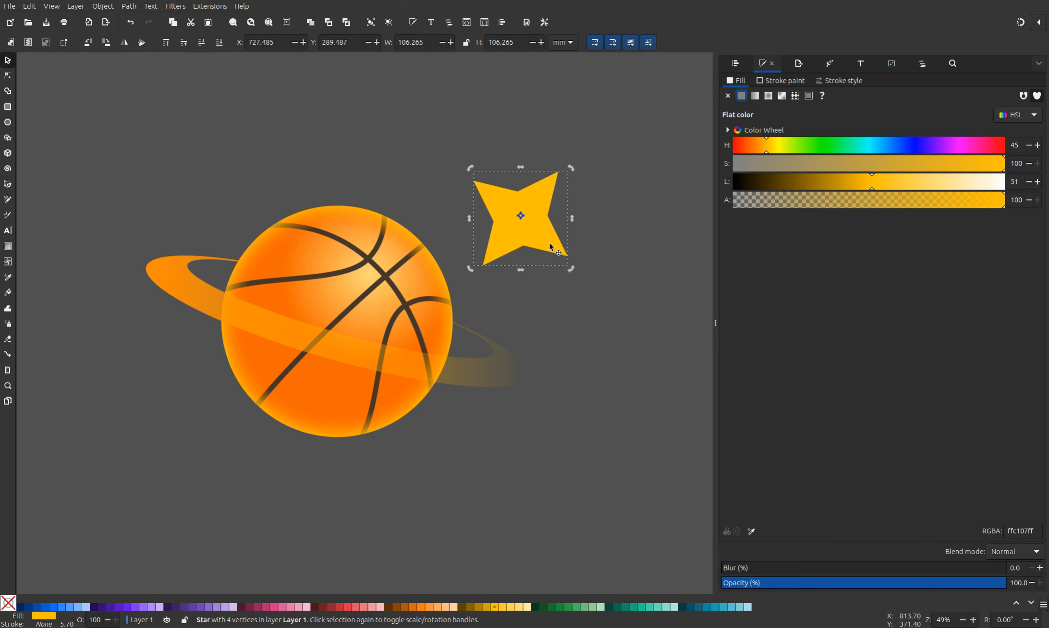
key(n)
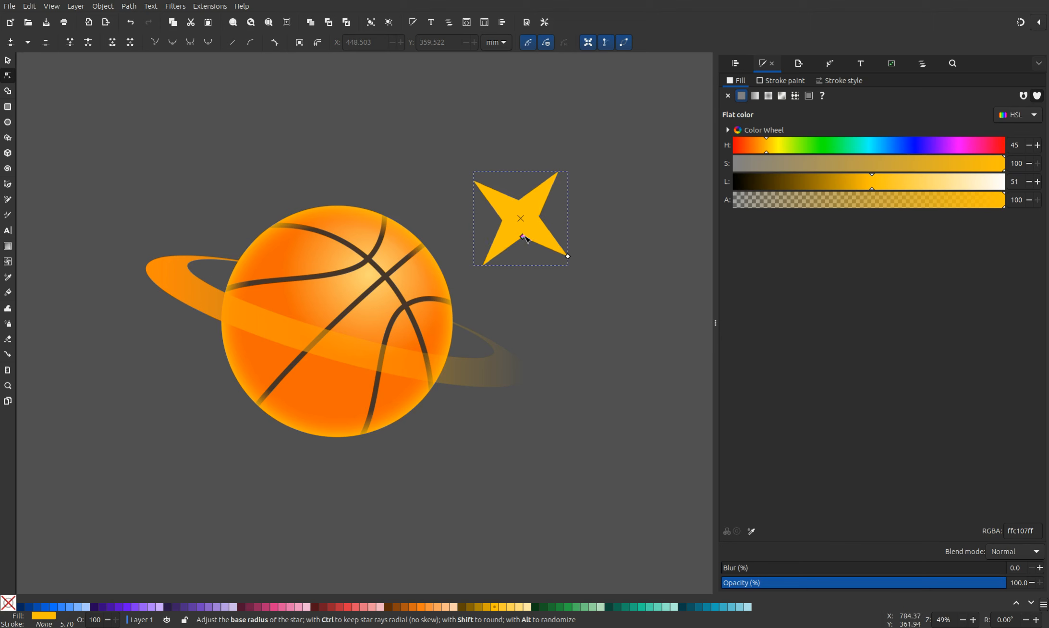
drag(568, 257, 564, 254)
key(s)
Step: Rotate the star until its points stand vertical and horizontal, and fill it with white
click(518, 219)
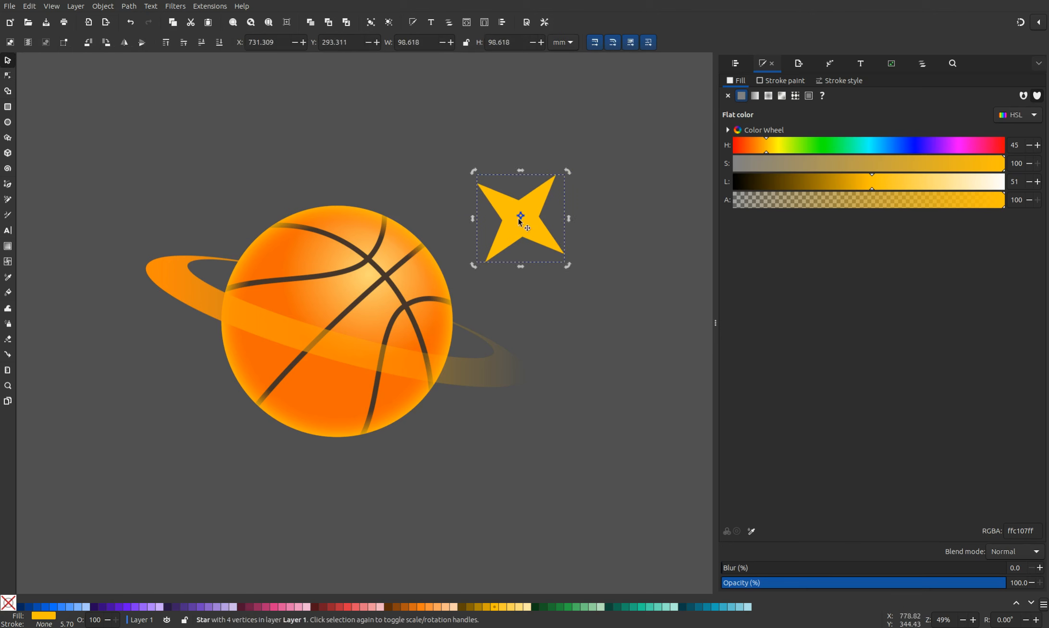
drag(568, 171, 596, 223)
key(n)
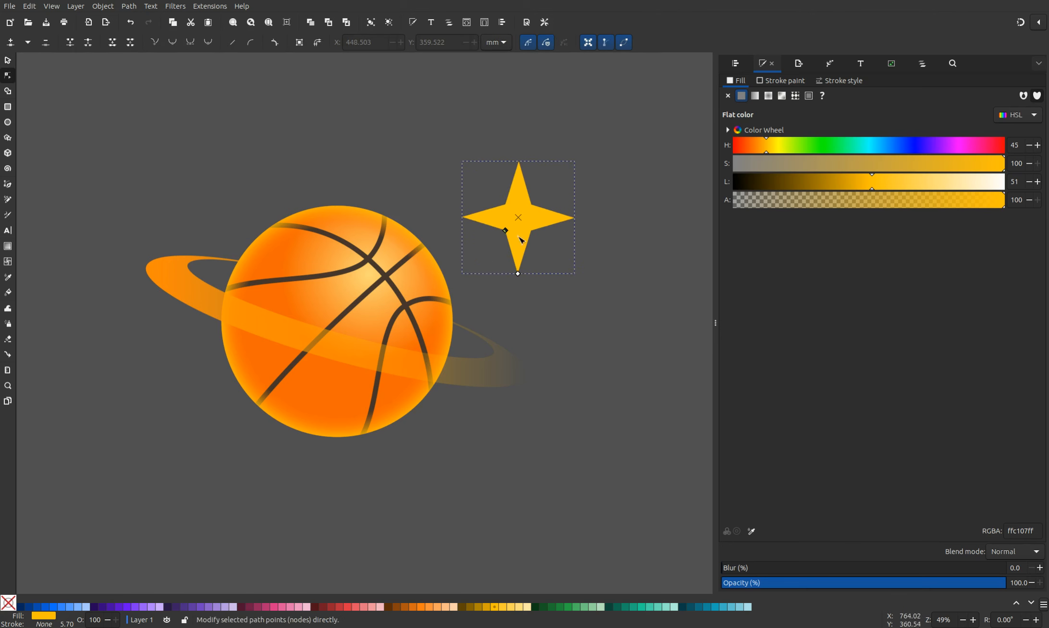
drag(905, 185, 1044, 192)
click(8, 60)
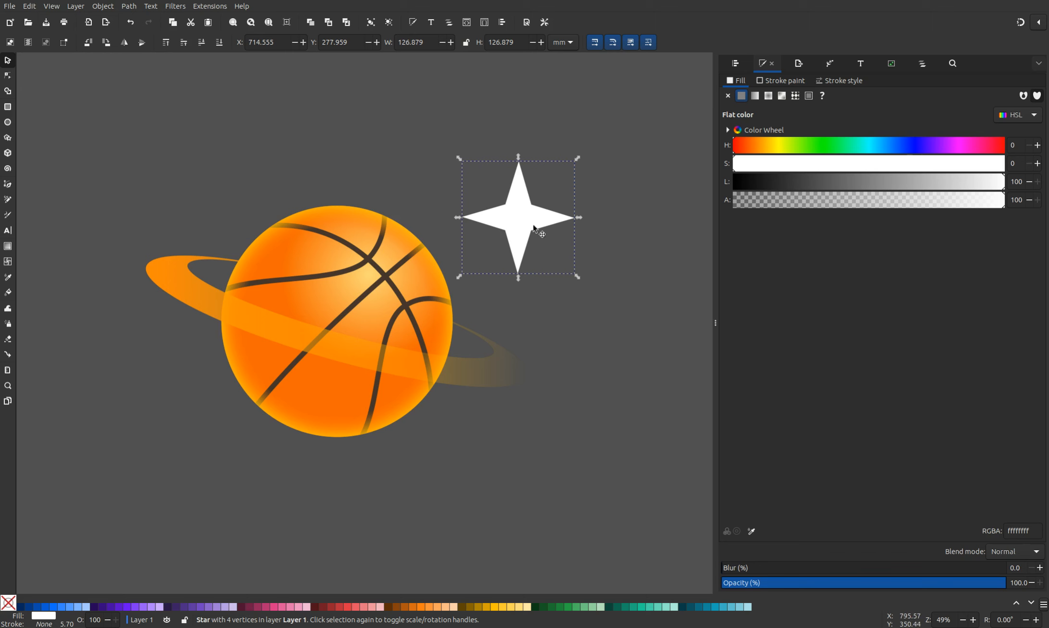
Step: Duplicate the star below the original, fill the copy with blue 43b4ff and blur it 36.7%
right_click(534, 229)
click(590, 268)
drag(522, 233, 573, 309)
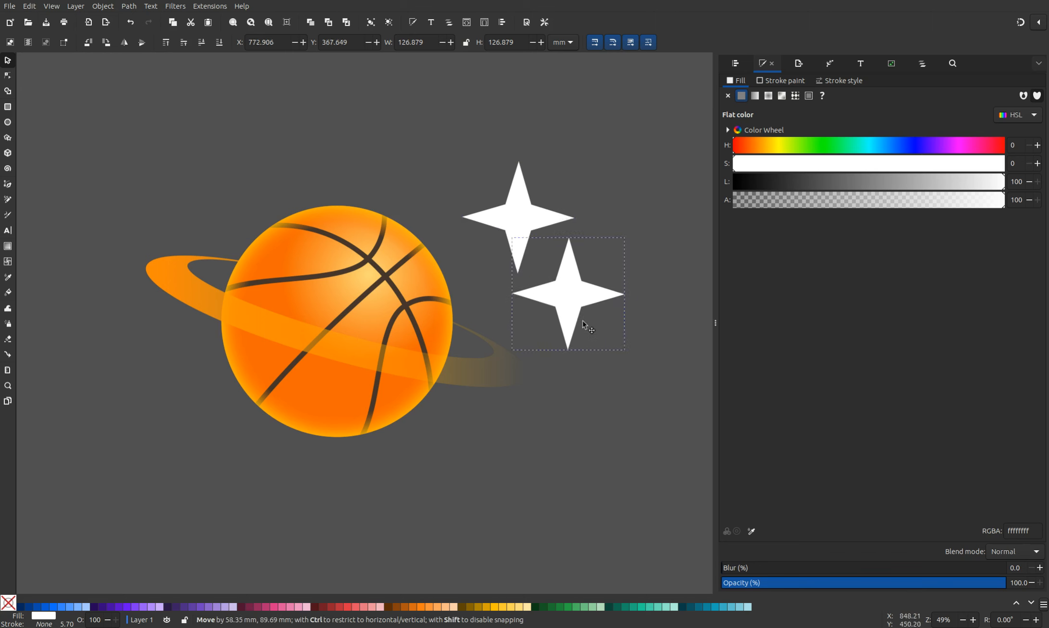
drag(573, 308, 580, 326)
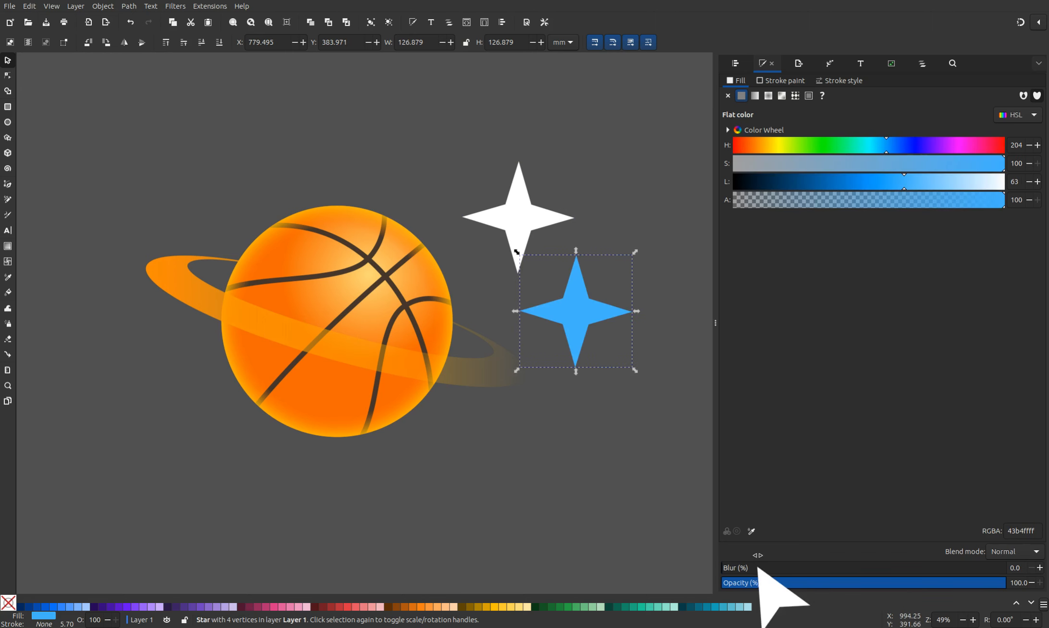
drag(756, 569, 825, 571)
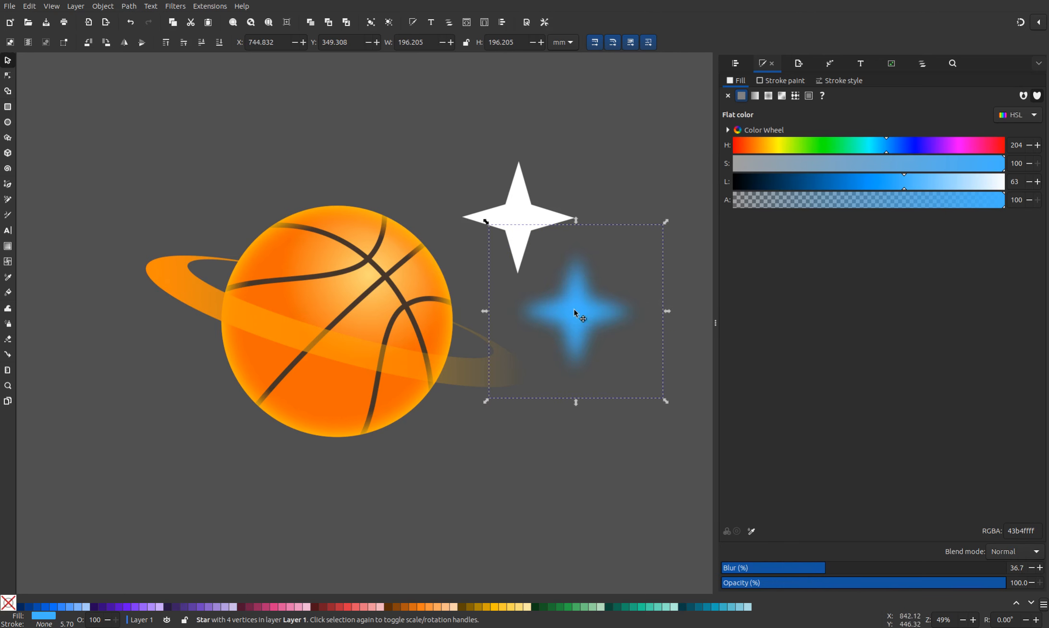
Step: Place the blurred blue star behind the white star and scale the white star down around its center
drag(574, 309, 514, 215)
click(202, 43)
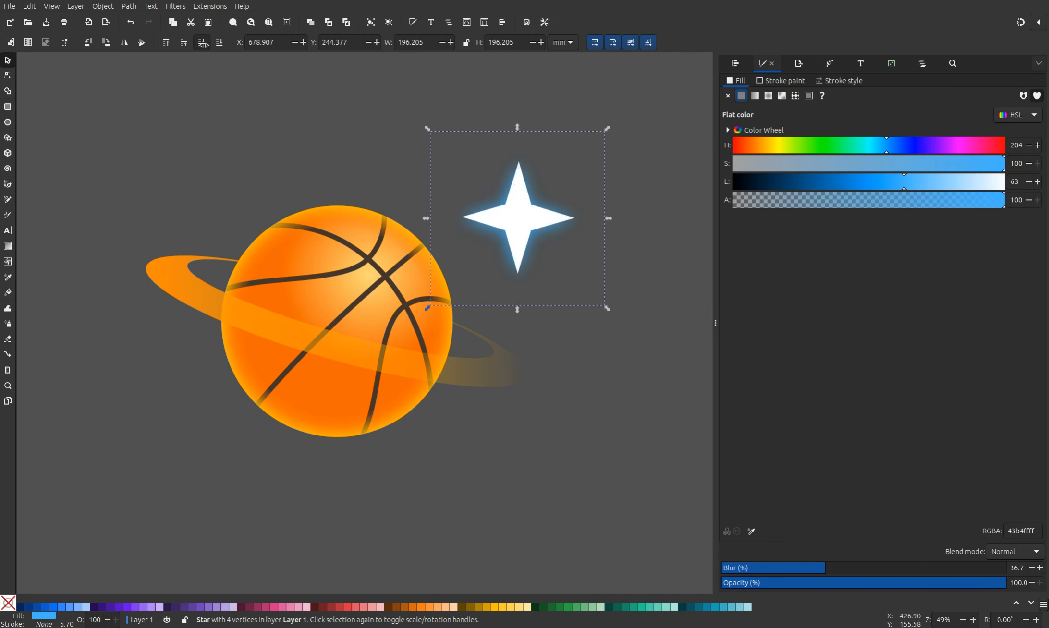
click(542, 221)
drag(579, 158, 561, 175)
click(570, 211)
Step: Increase the blue glow's blur to 42.7% and group the glow with the white star
click(567, 224)
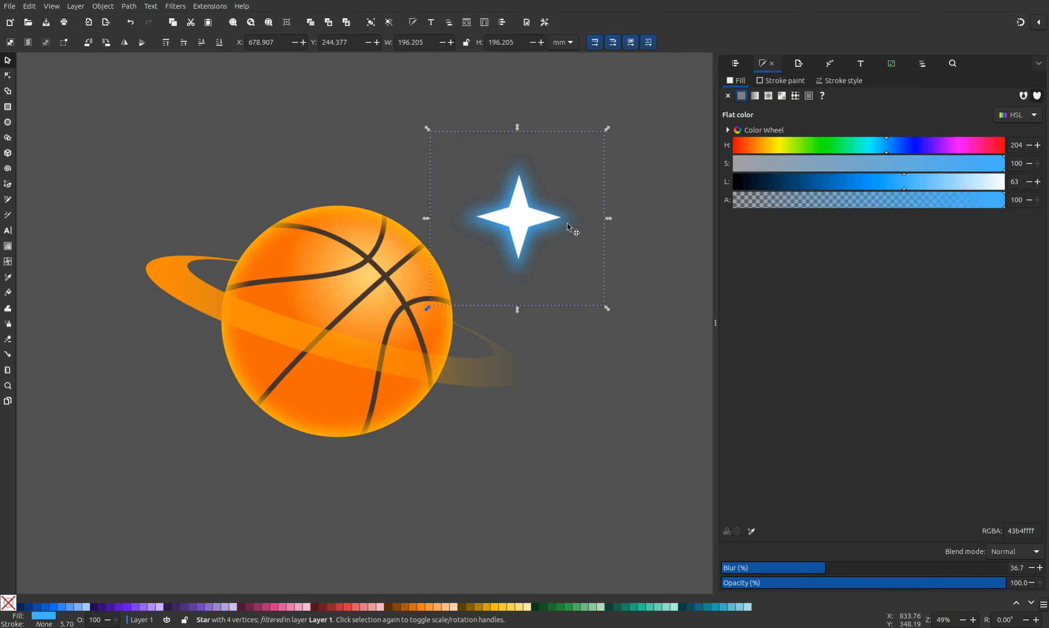
click(842, 569)
click(521, 221)
click(672, 373)
drag(350, 68, 648, 321)
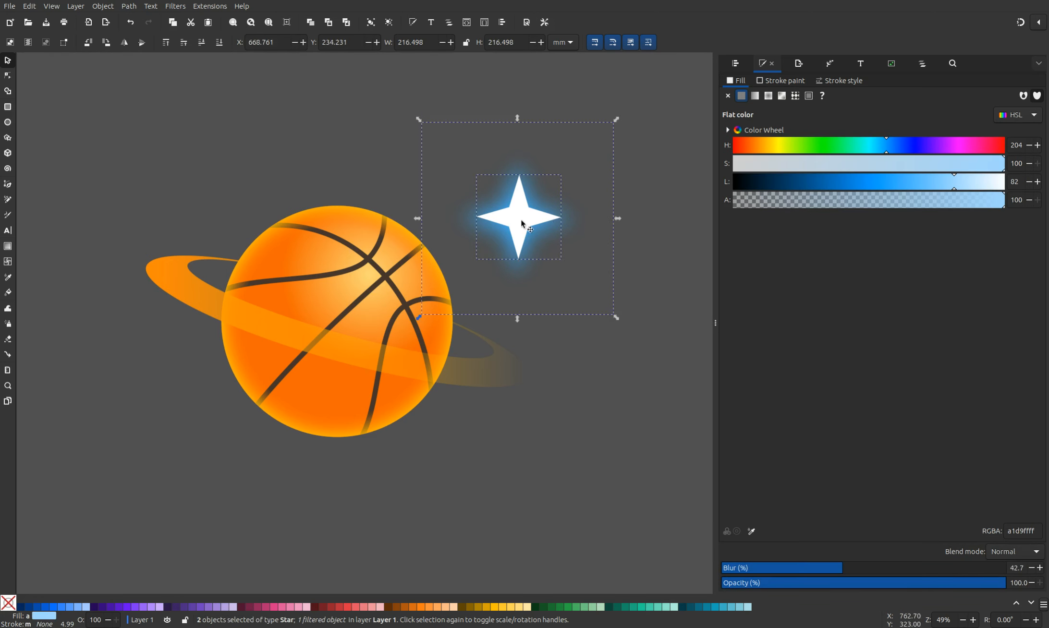
right_click(522, 224)
click(553, 386)
Step: Scale the star group down, place a copy at the ball's lower right, and recolor the copy's glow green 4ab563
drag(616, 119, 494, 242)
mouse_move(458, 282)
mouse_down()
mouse_move(468, 241)
mouse_move(459, 429)
mouse_up()
key(ctrl+d)
key(n)
click(471, 442)
click(579, 606)
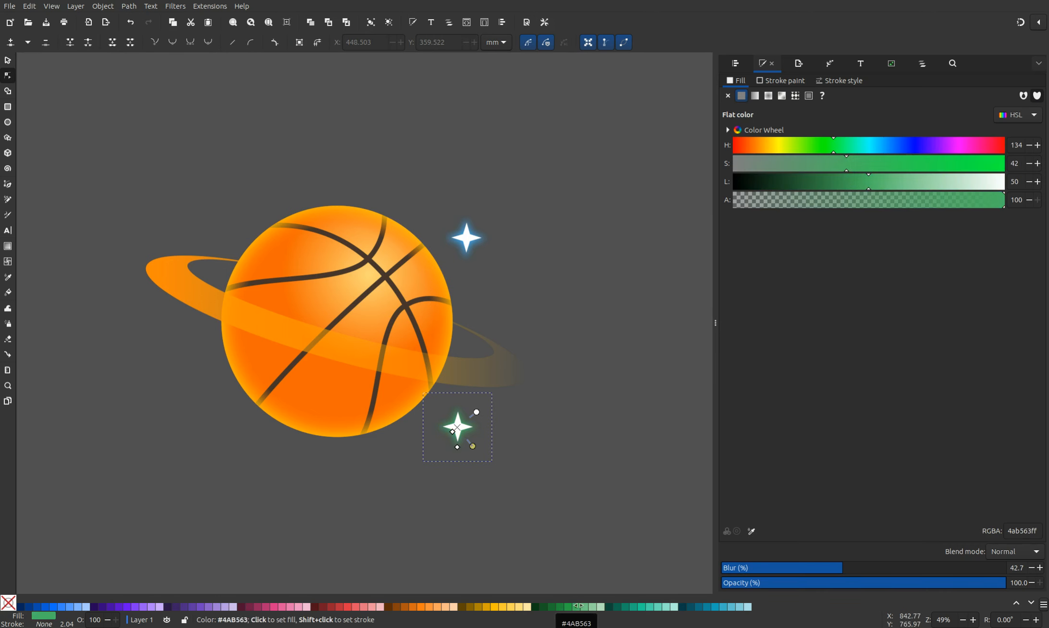
Step: Duplicate the green star, place the copy at the ball's lower left and recolor its glow pink
key(s)
click(456, 428)
key(ctrl+d)
drag(455, 429, 178, 352)
drag(454, 428, 445, 420)
key(n)
click(195, 371)
click(347, 609)
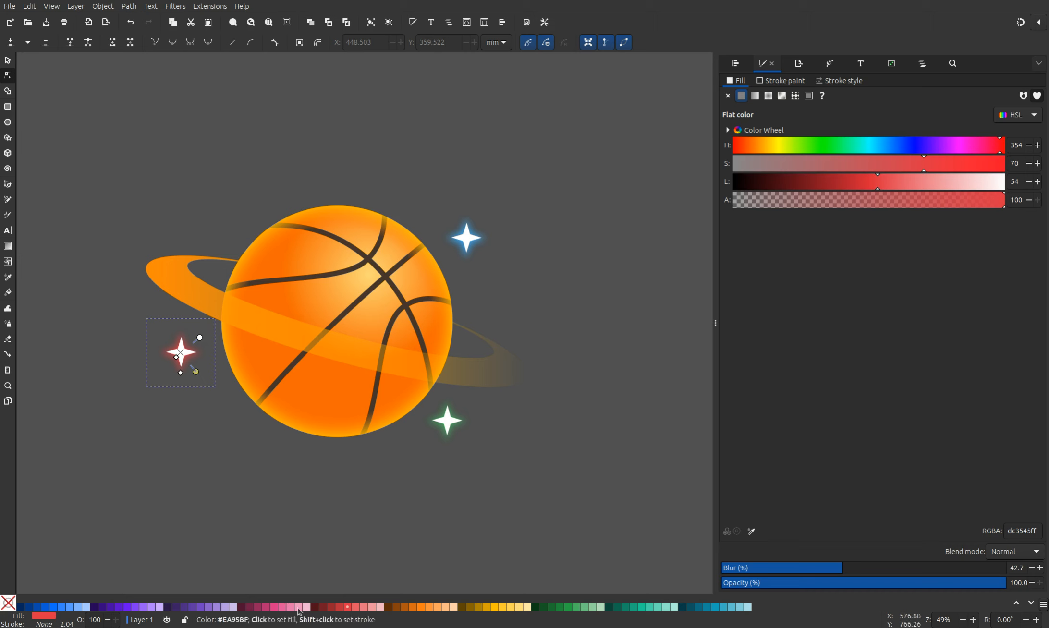
Step: Place a copy of the pink star at the ball's upper left and move the blue star slightly down
key(s)
drag(182, 345, 244, 205)
key(space)
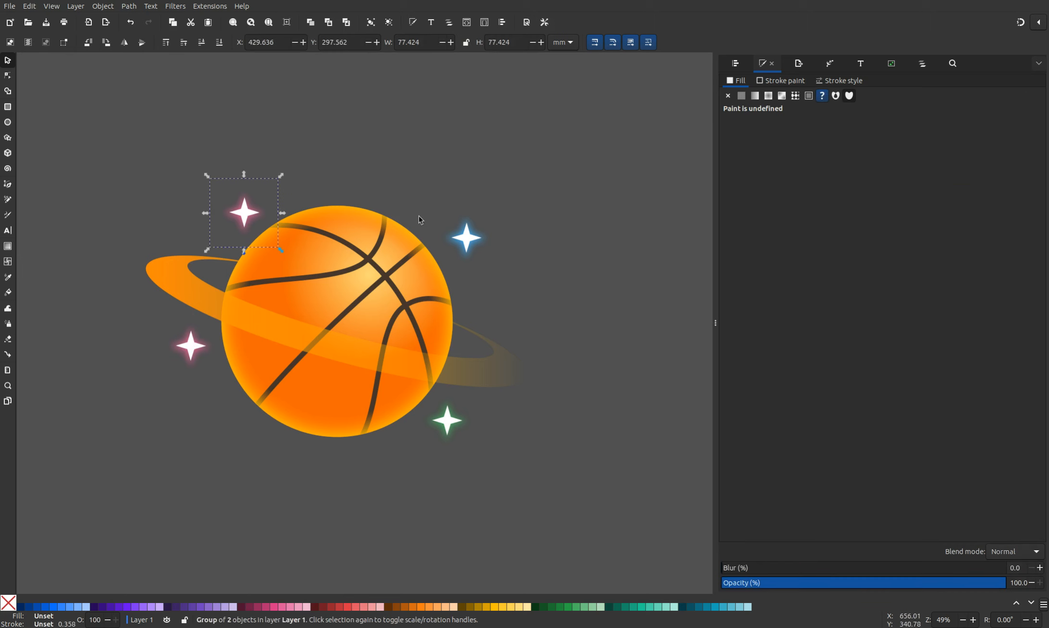
drag(465, 236, 467, 257)
Step: Place a smaller copy of the green star below the ball and another small copy just above it
drag(455, 422, 309, 465)
key(space)
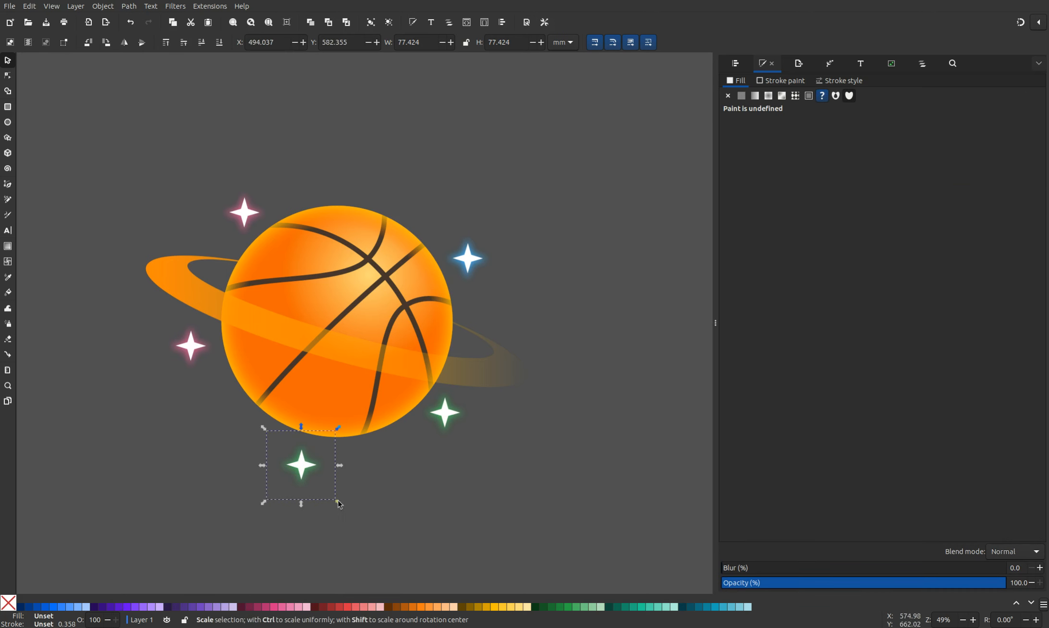
drag(339, 504, 326, 496)
drag(298, 462, 374, 194)
key(space)
Step: Recolor the glow of the small star below the ball orange and the one above it light purple
key(n)
click(298, 458)
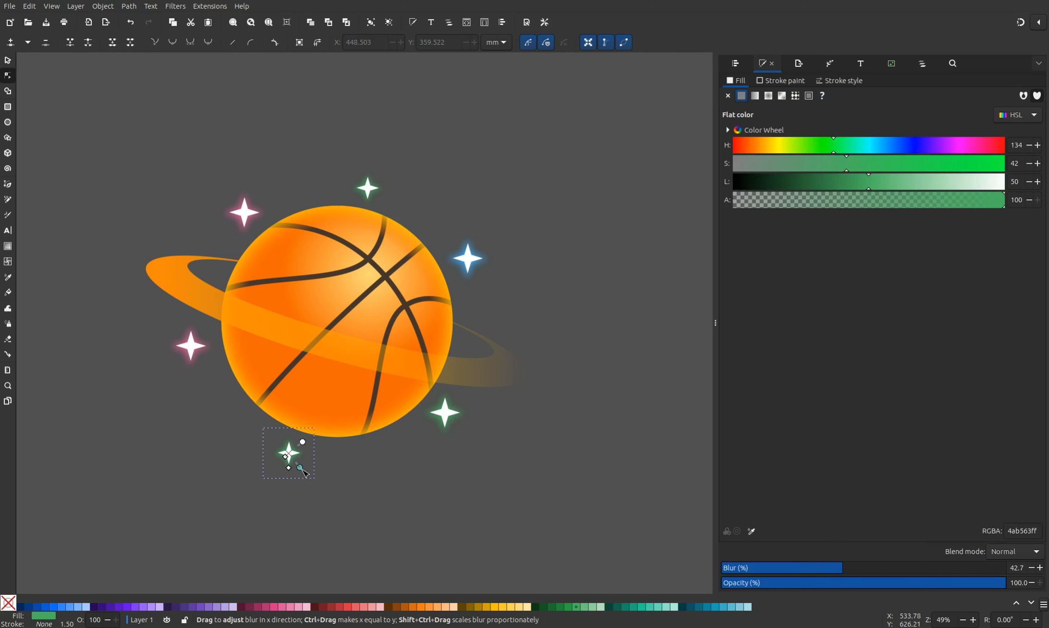
click(432, 610)
click(369, 187)
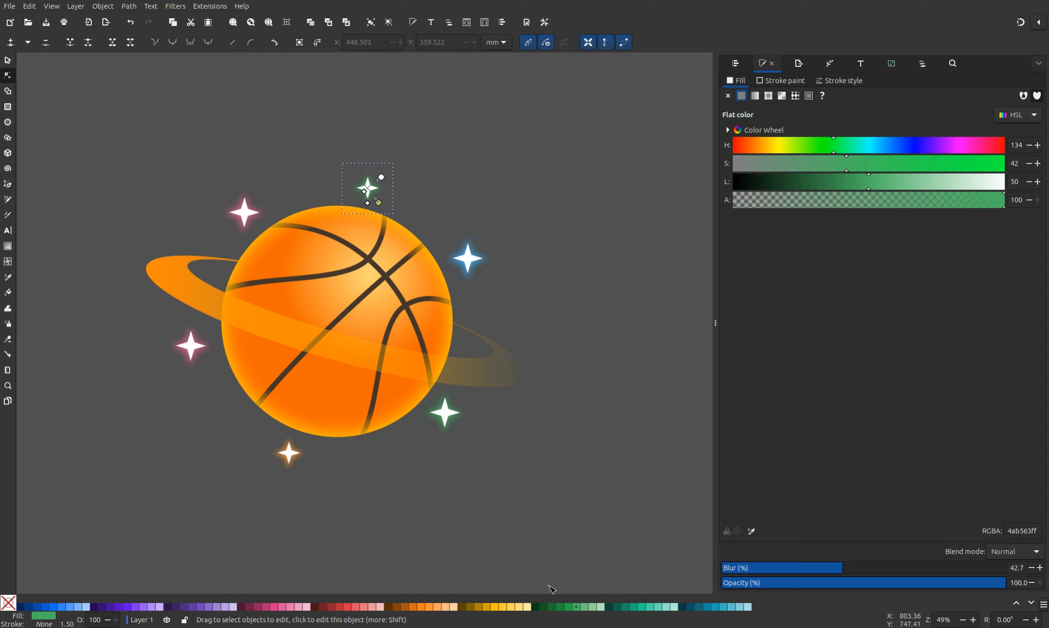
click(151, 607)
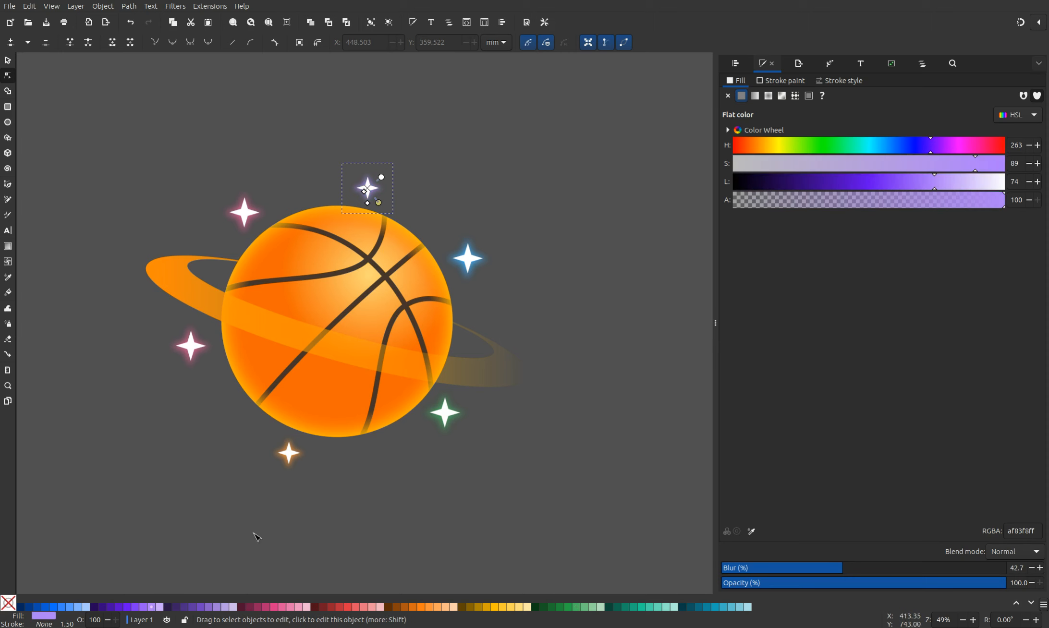
Step: Draw a rectangle of about 573 × 527 mm covering the whole artwork and send it to the back
click(380, 515)
click(8, 106)
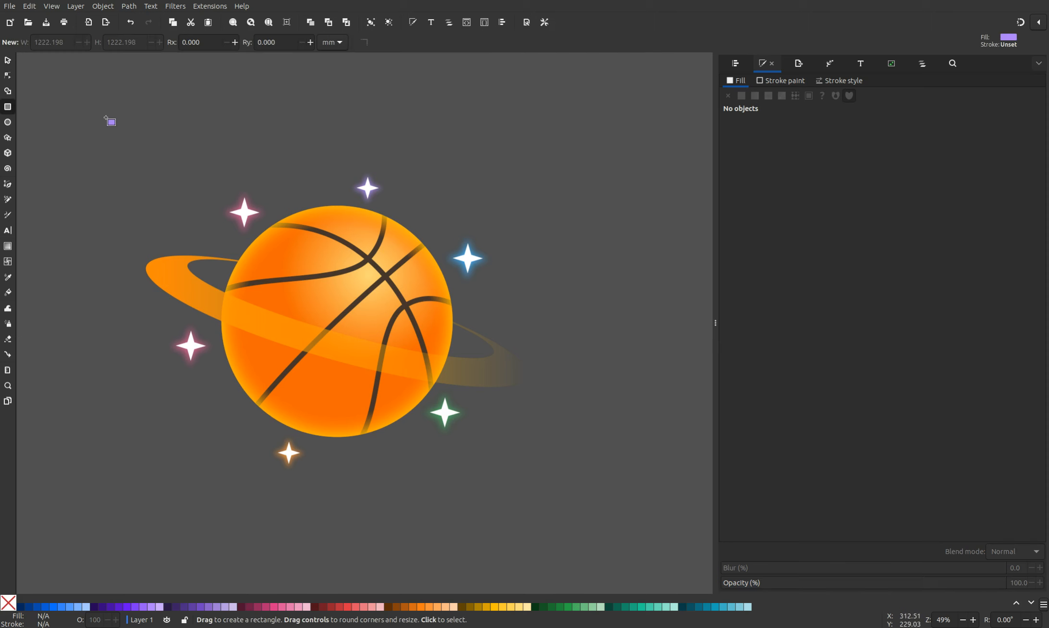
drag(89, 97, 597, 564)
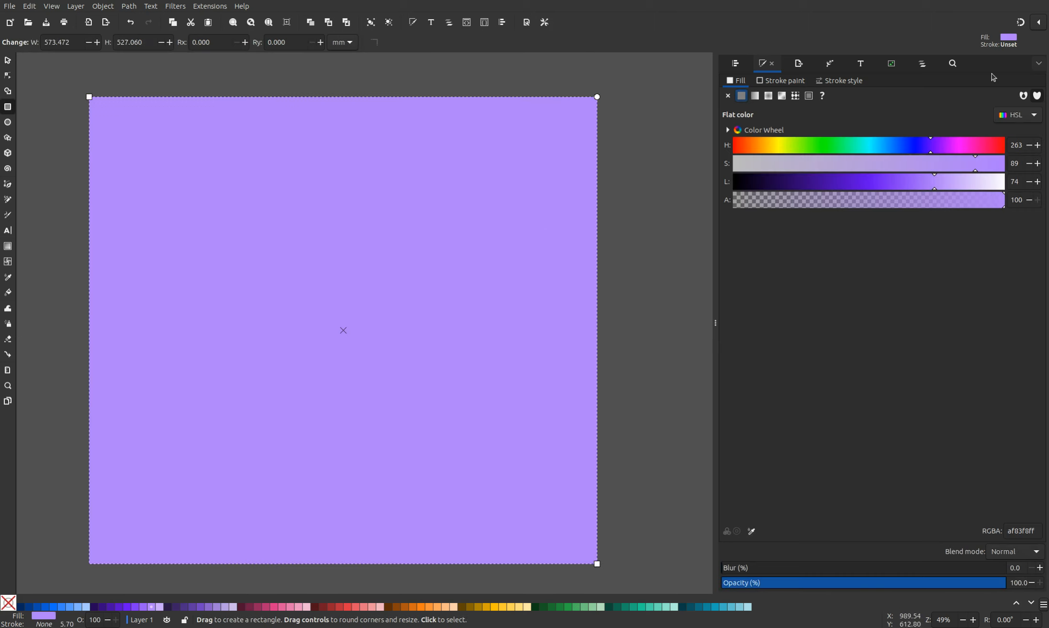
click(8, 60)
click(218, 43)
Step: Change the background rectangle's fill to dark purple 3b3348
click(914, 182)
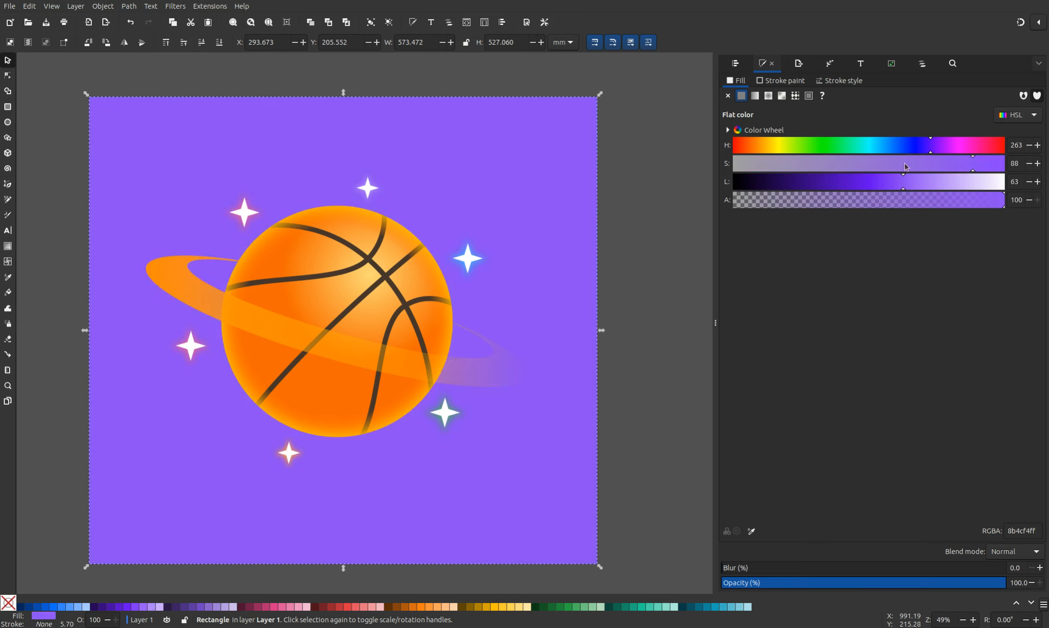
drag(905, 165, 806, 180)
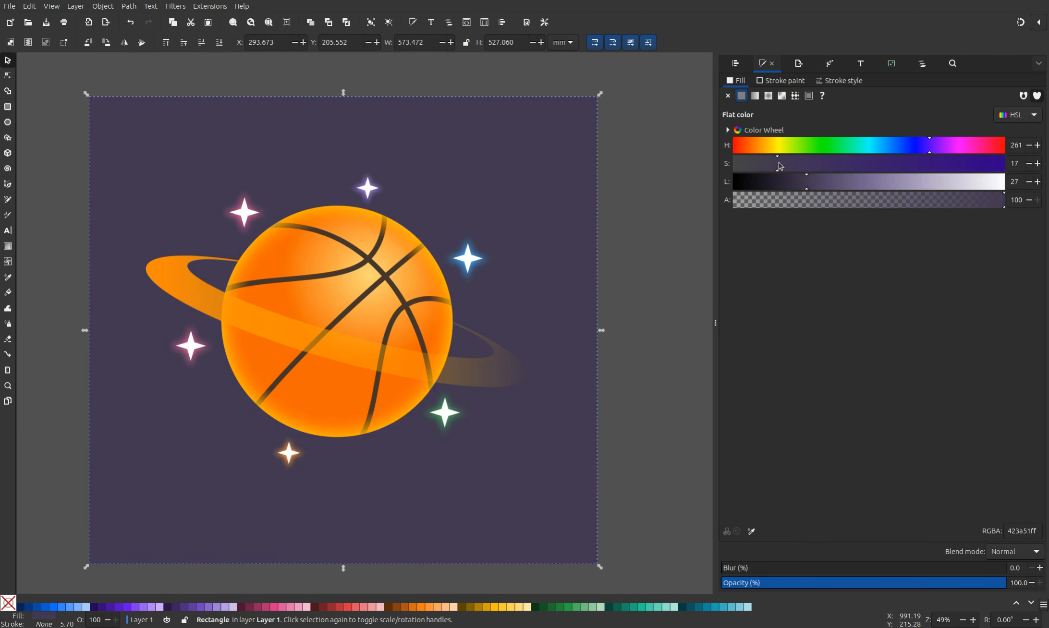
click(611, 235)
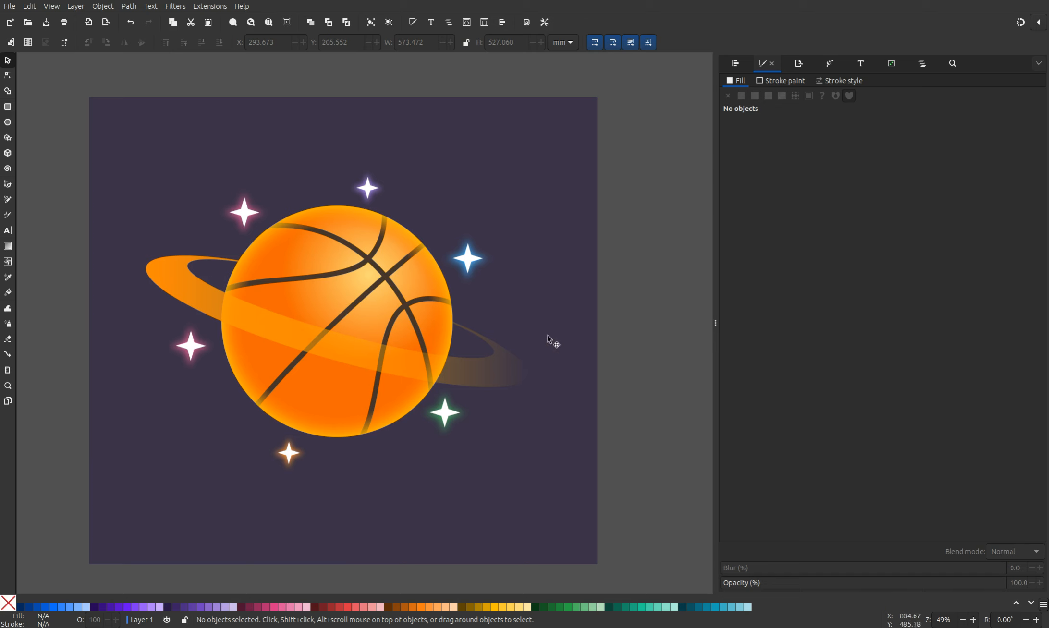
Step: Enlarge the background rectangle evenly around its center to about 833 × 766 mm
click(563, 311)
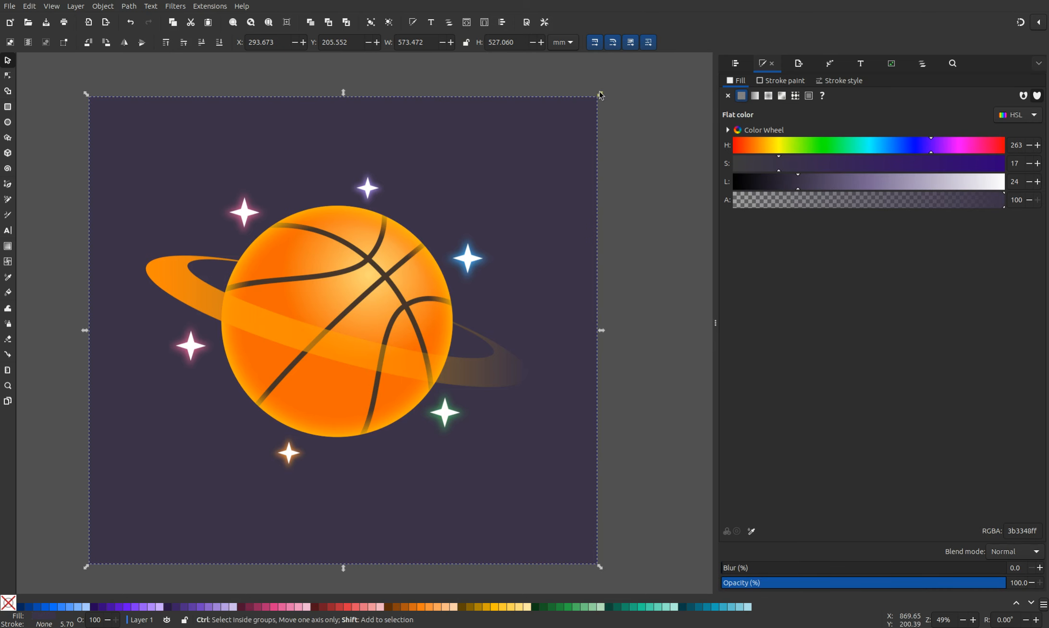
drag(600, 95, 713, 28)
scroll(515, 224, down, 7)
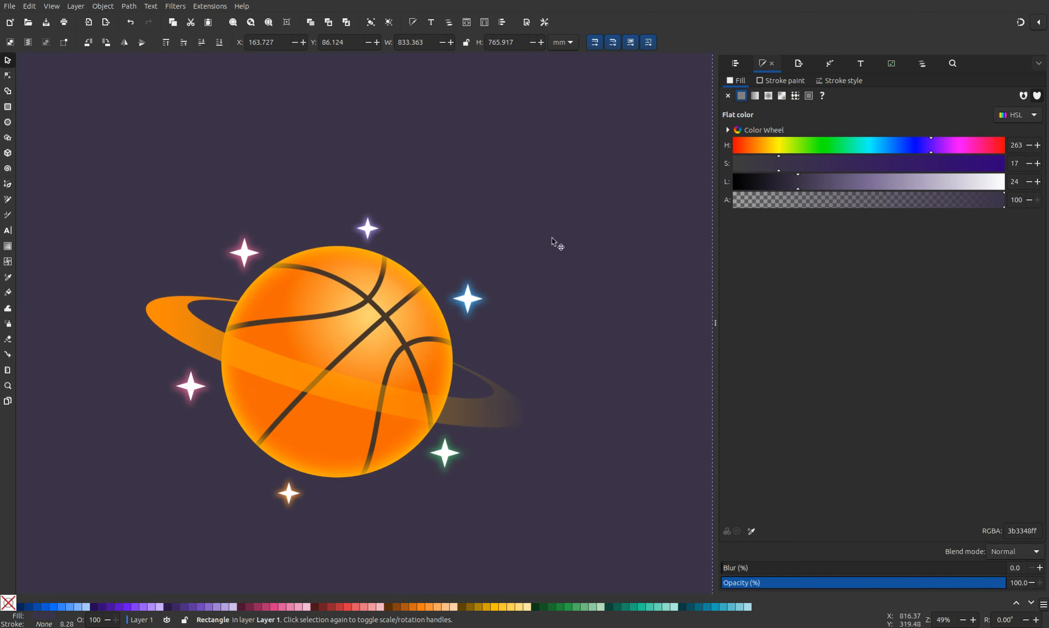
scroll(552, 239, down, 1)
Step: Nudge the glowing stars to balance their spacing around the ball
drag(187, 348, 191, 350)
drag(285, 453, 281, 451)
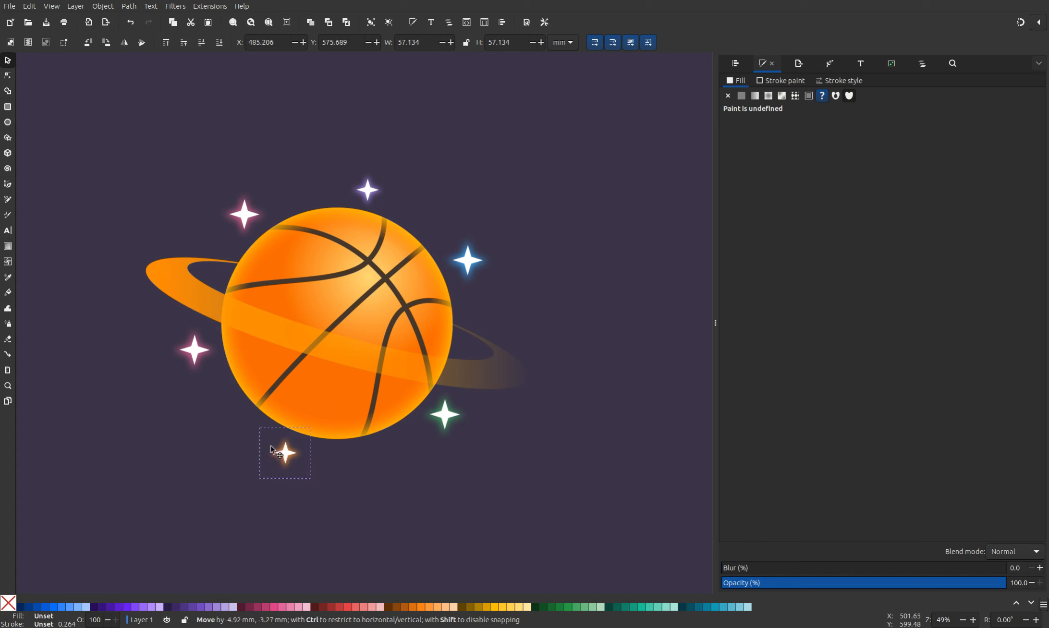
drag(439, 416, 437, 420)
click(468, 260)
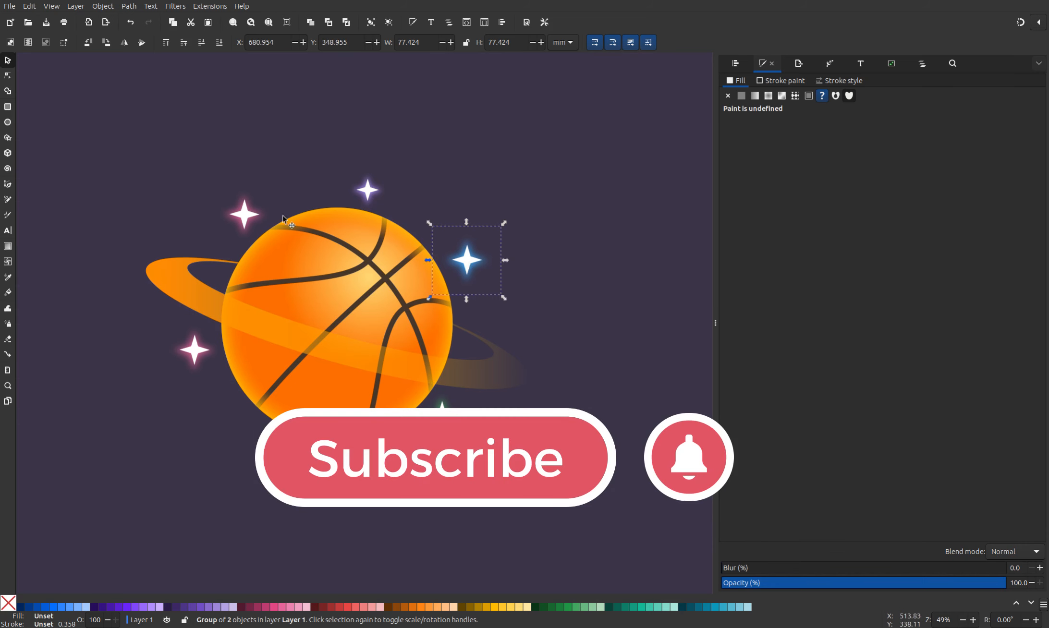
drag(244, 214, 235, 223)
drag(365, 188, 355, 182)
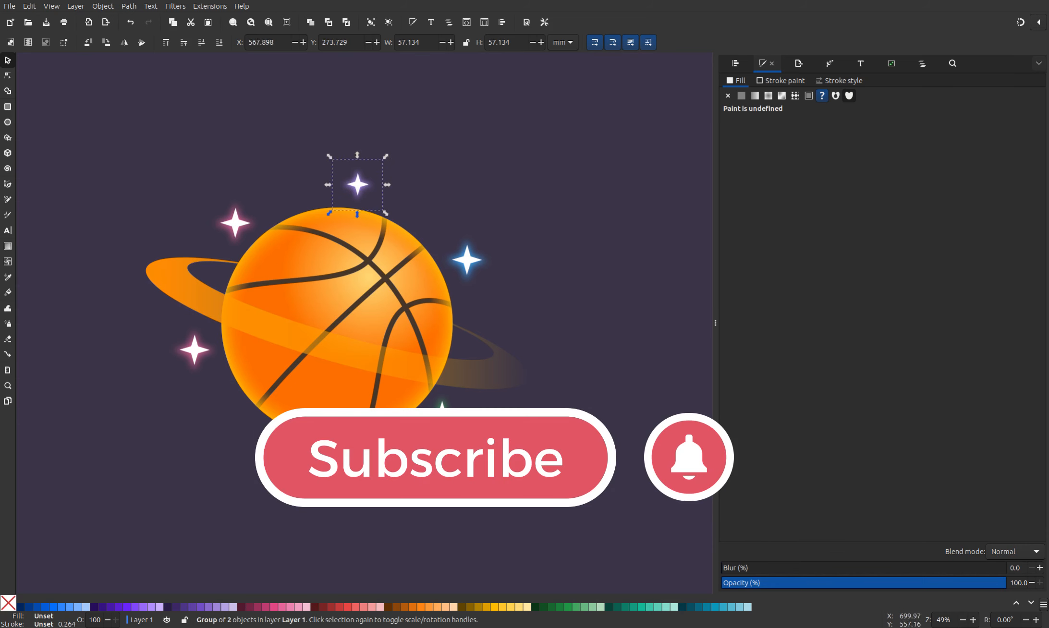
click(545, 441)
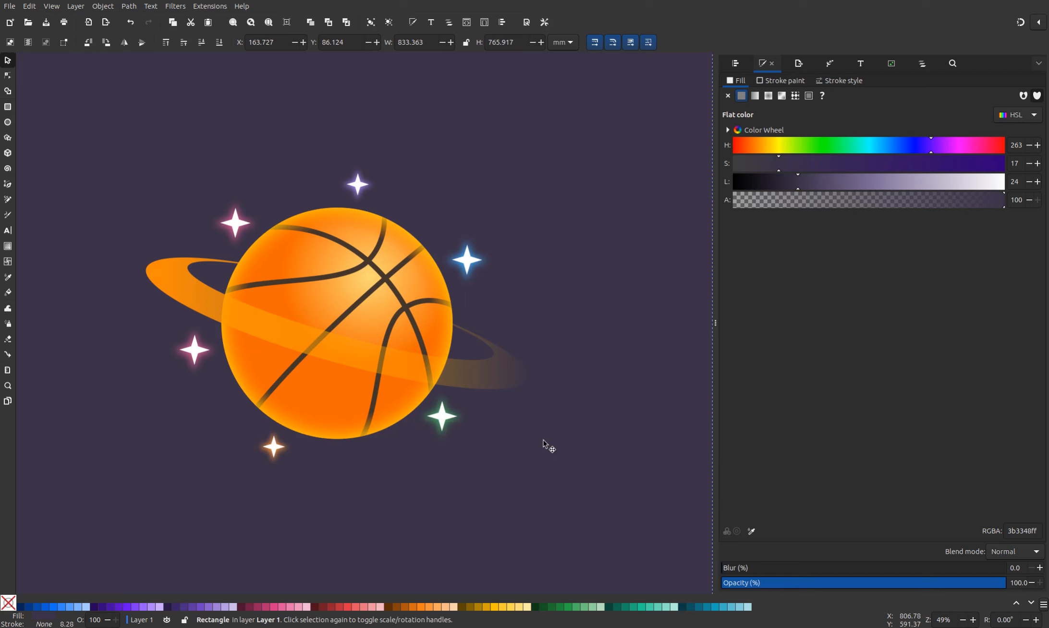